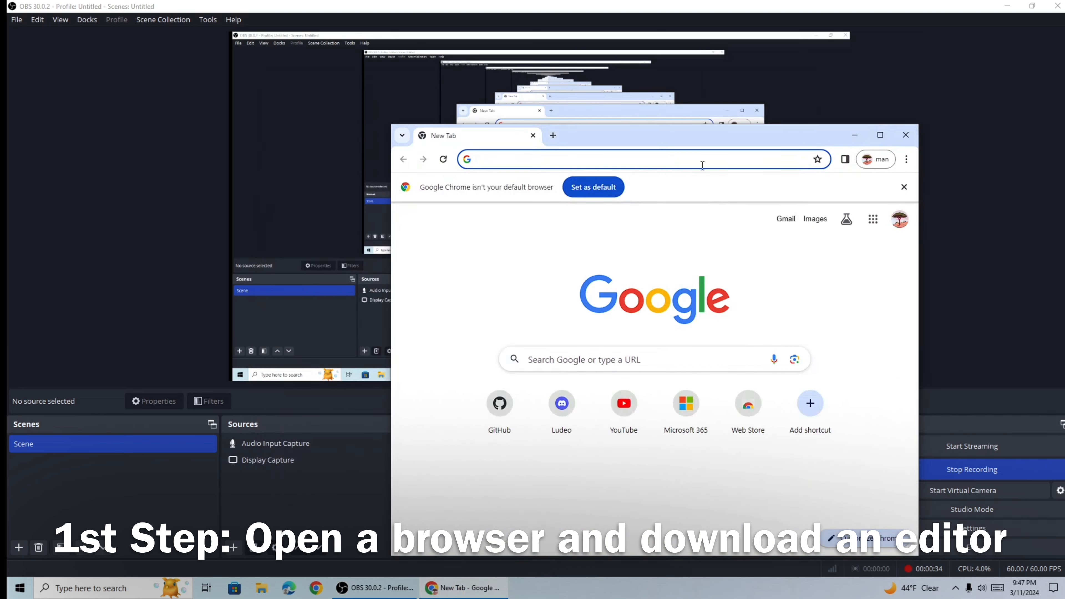
- Maximize the browser window and open github.com
{"action": "left_click", "coordinate": [879, 134]}
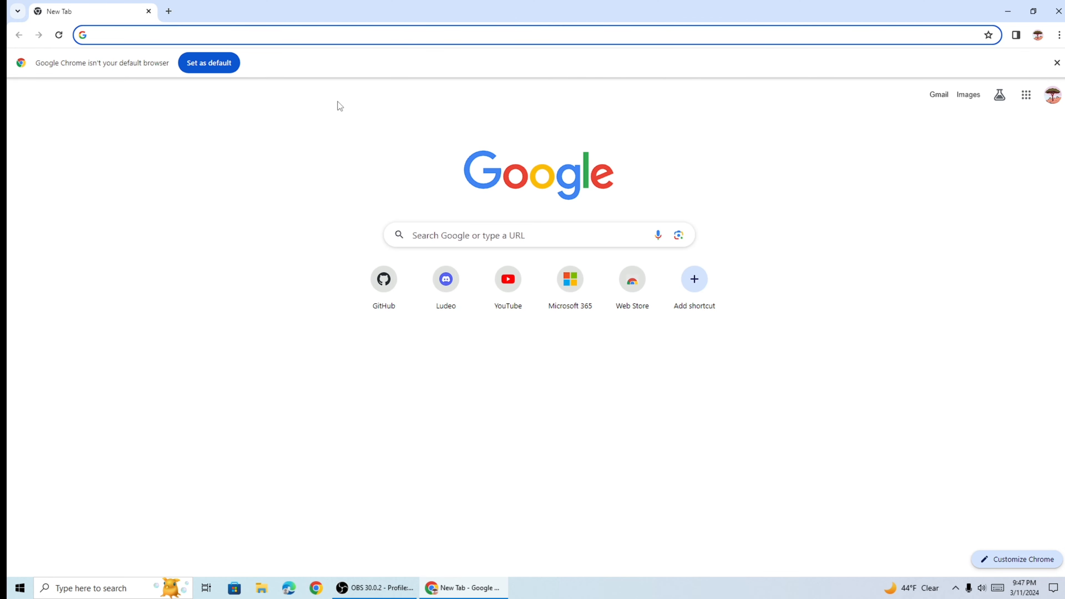
{"action": "type", "text": "gi"}
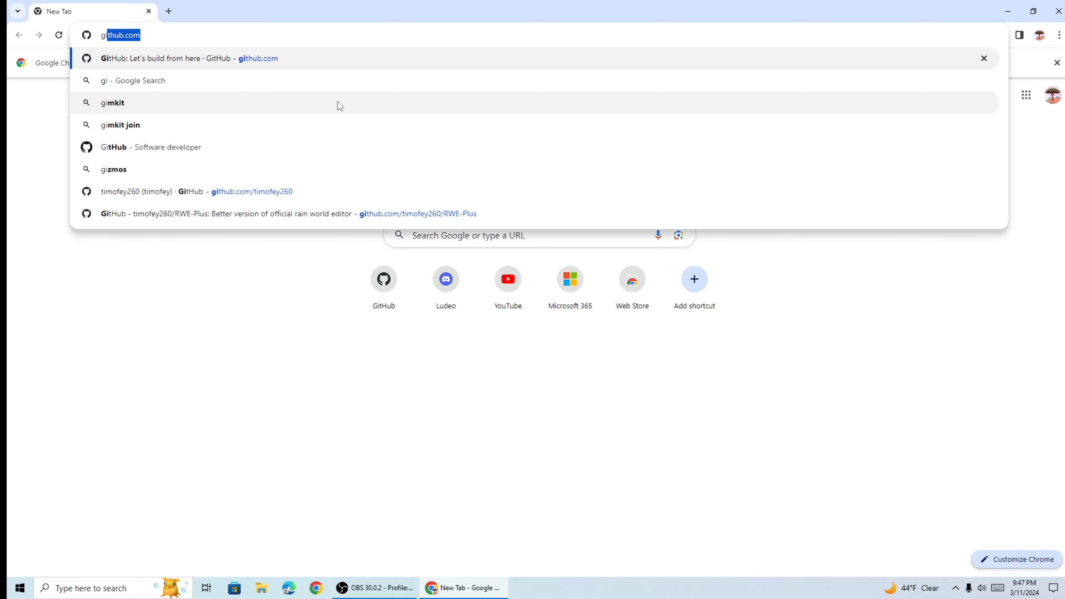
{"action": "key", "text": "Return"}
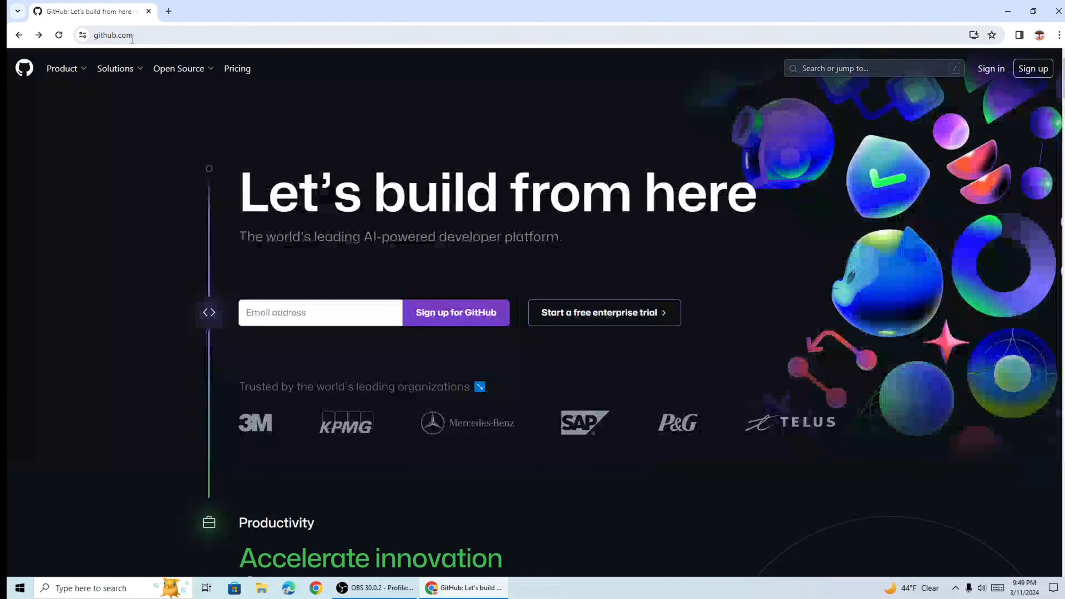
{"action": "left_click", "coordinate": [819, 68]}
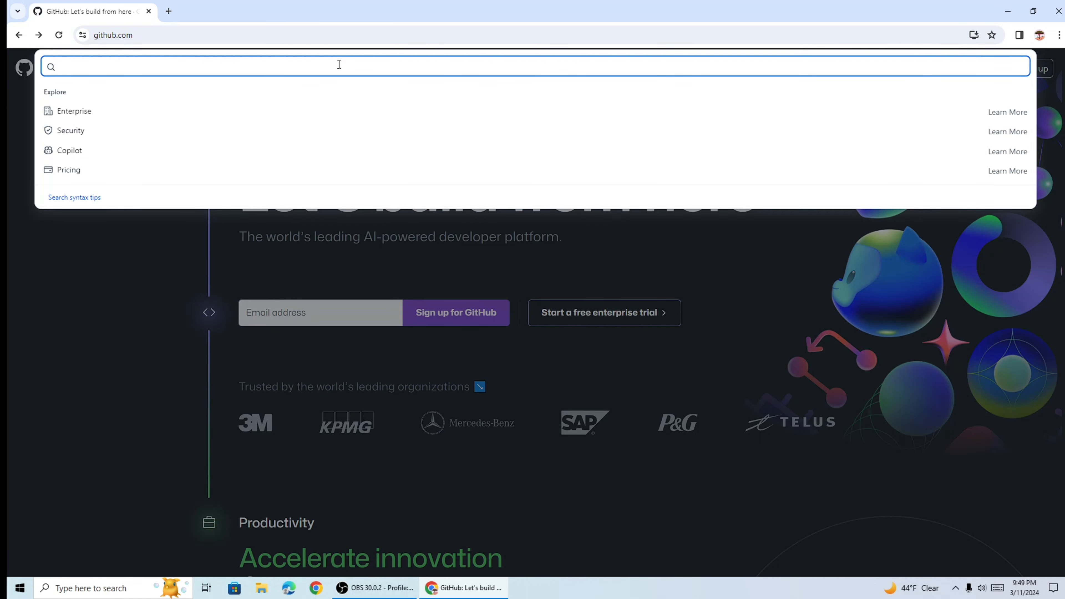
{"action": "type", "text": "tim"}
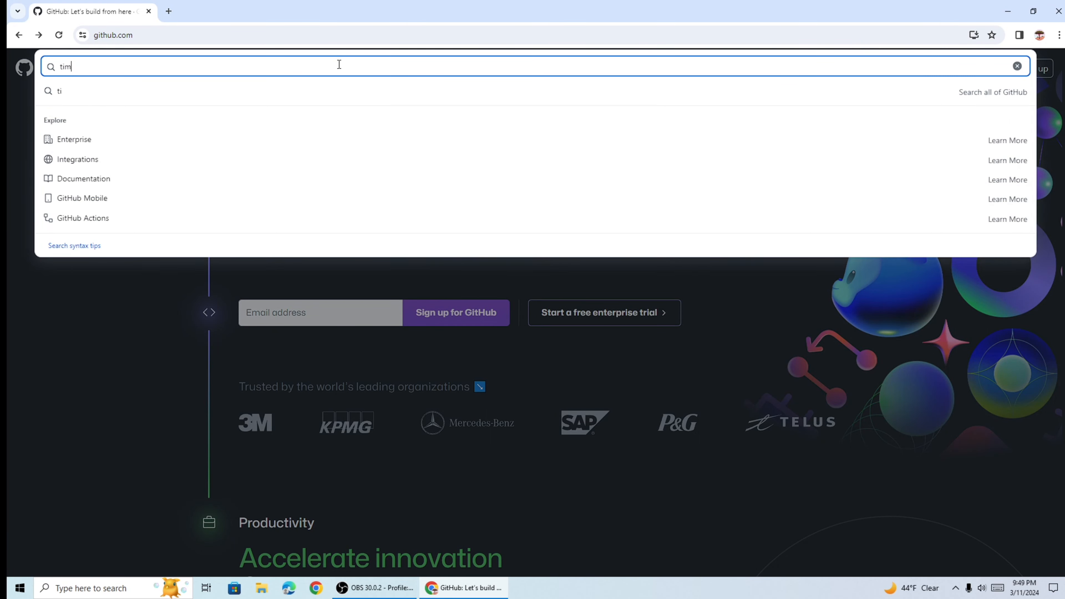
{"action": "type", "text": "ofey260"}
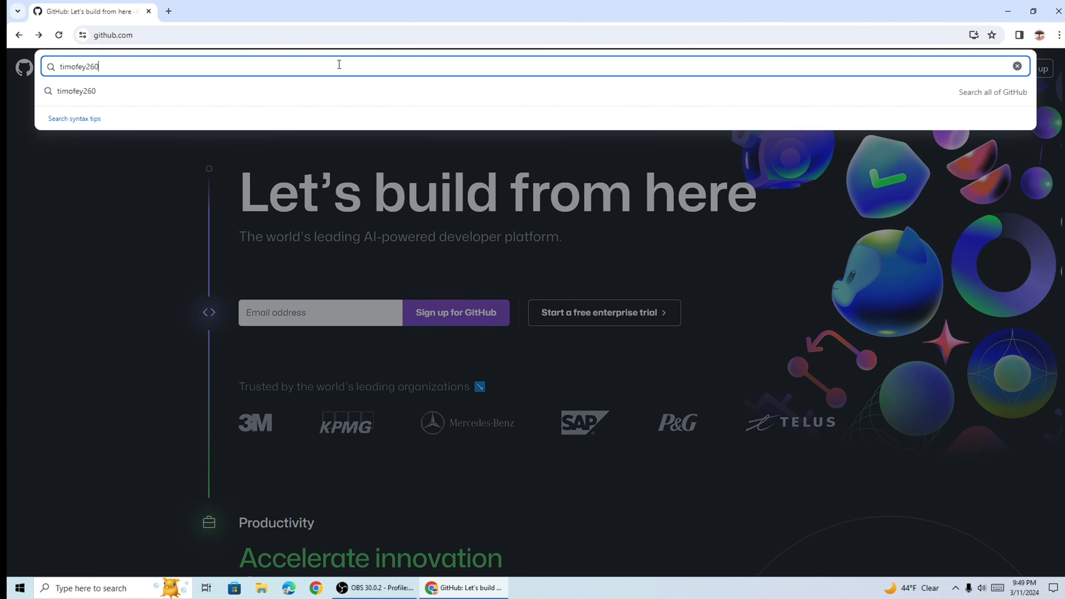
{"action": "key", "text": "Return"}
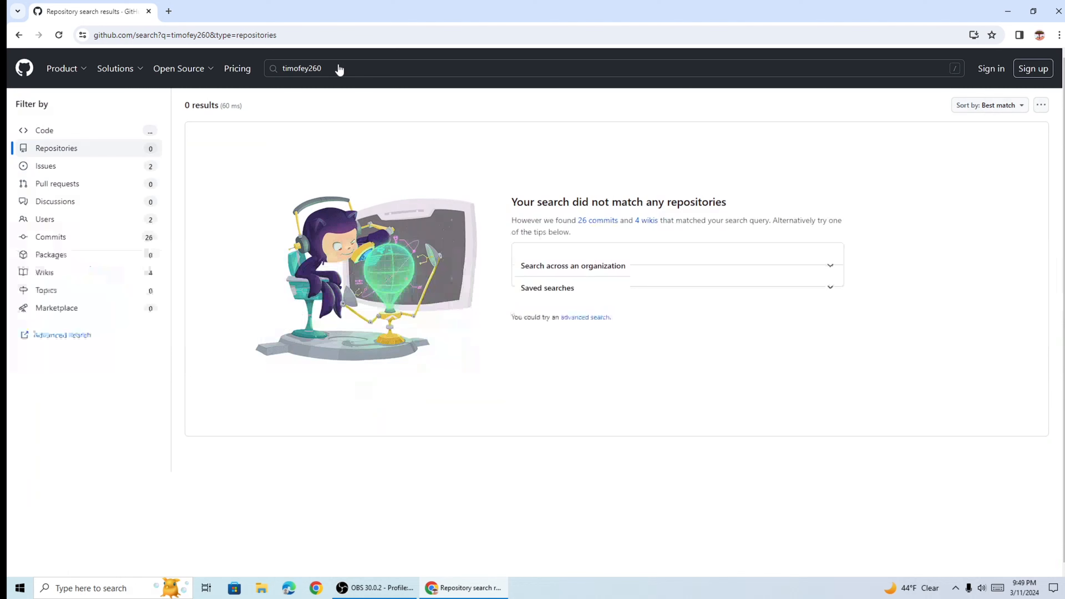
{"action": "left_click", "coordinate": [90, 220]}
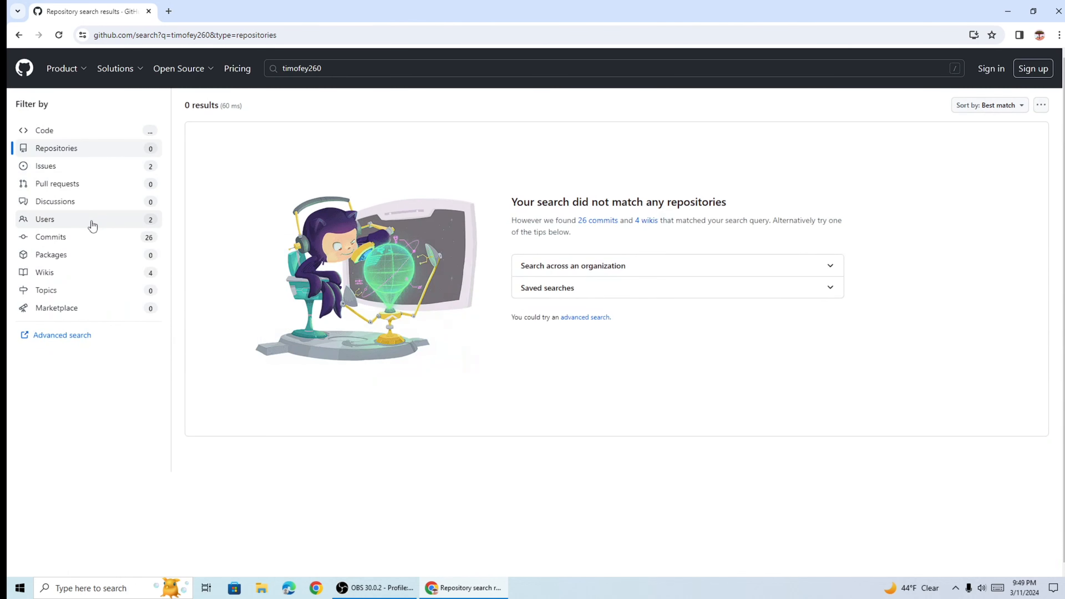
{"action": "left_click", "coordinate": [242, 138]}
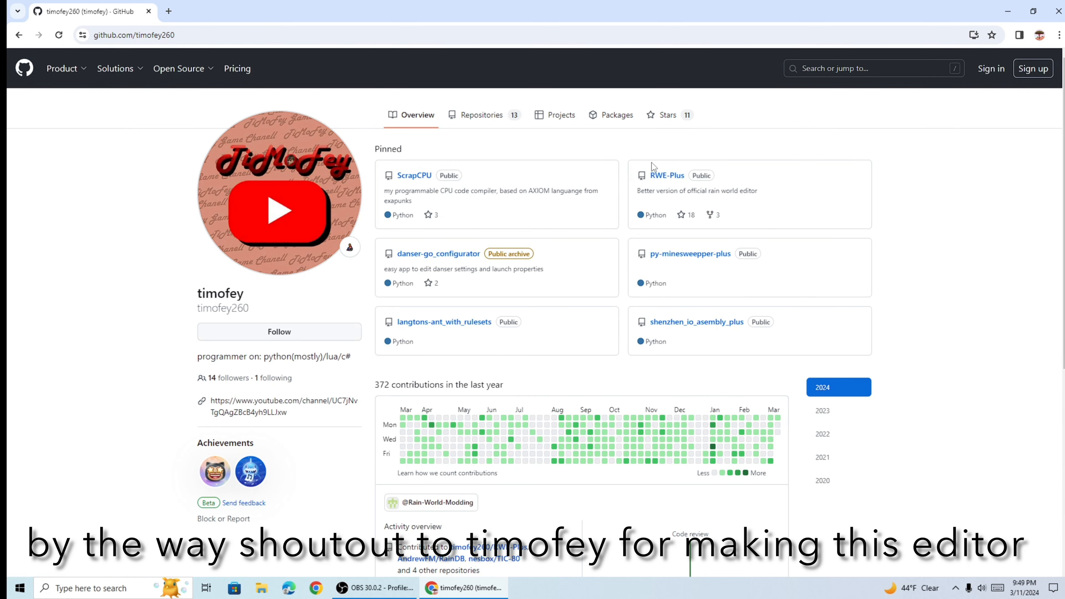
- Open the RWE-Plus repository's releases and find the RWE+_win.rar download among the assets of the Big rushed release
{"action": "left_click", "coordinate": [664, 175]}
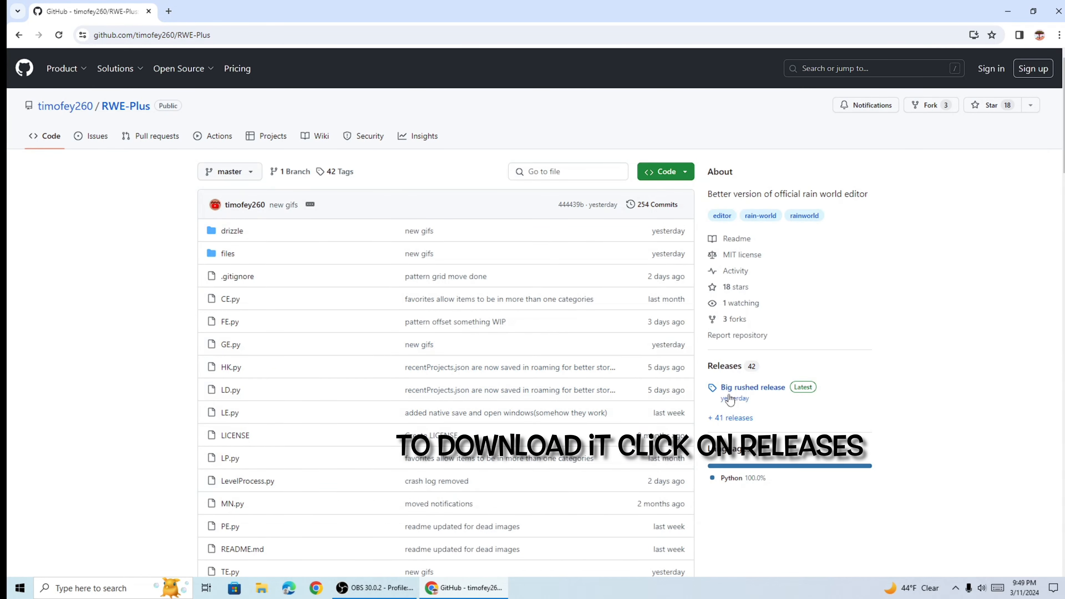
{"action": "left_click", "coordinate": [724, 366]}
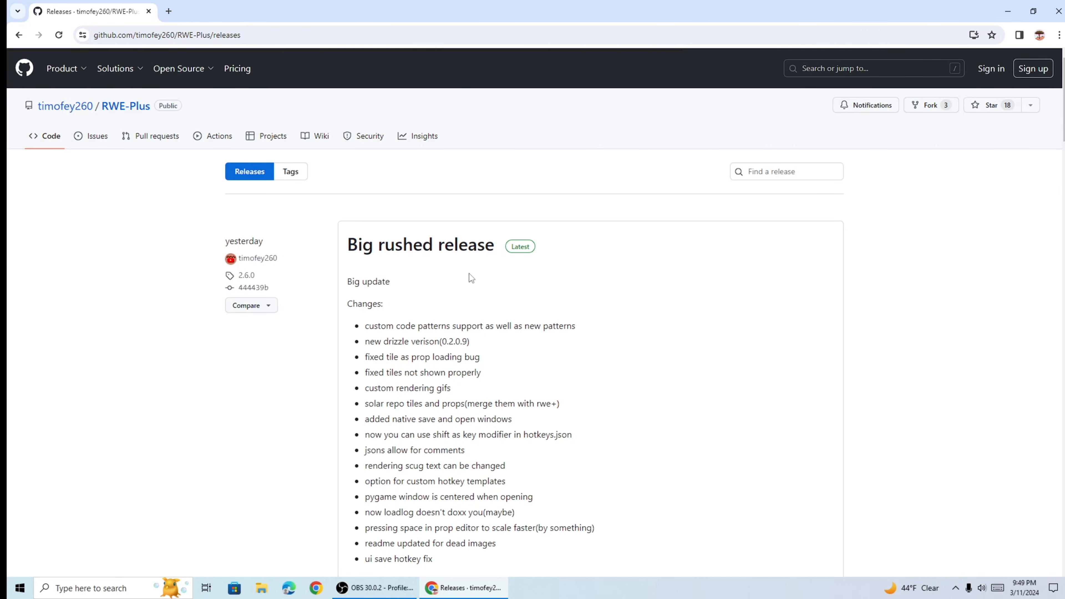
{"action": "scroll", "coordinate": [436, 239], "scroll_direction": "down", "scroll_amount": 9}
{"action": "scroll", "coordinate": [461, 242], "scroll_direction": "up", "scroll_amount": 5}
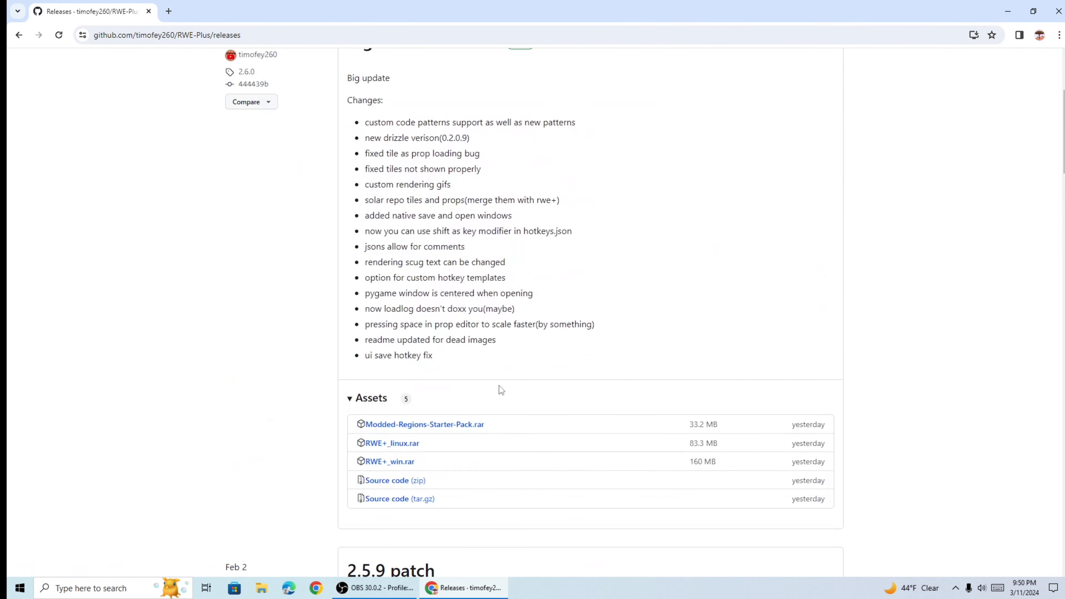
{"action": "scroll", "coordinate": [499, 382], "scroll_direction": "down", "scroll_amount": 4}
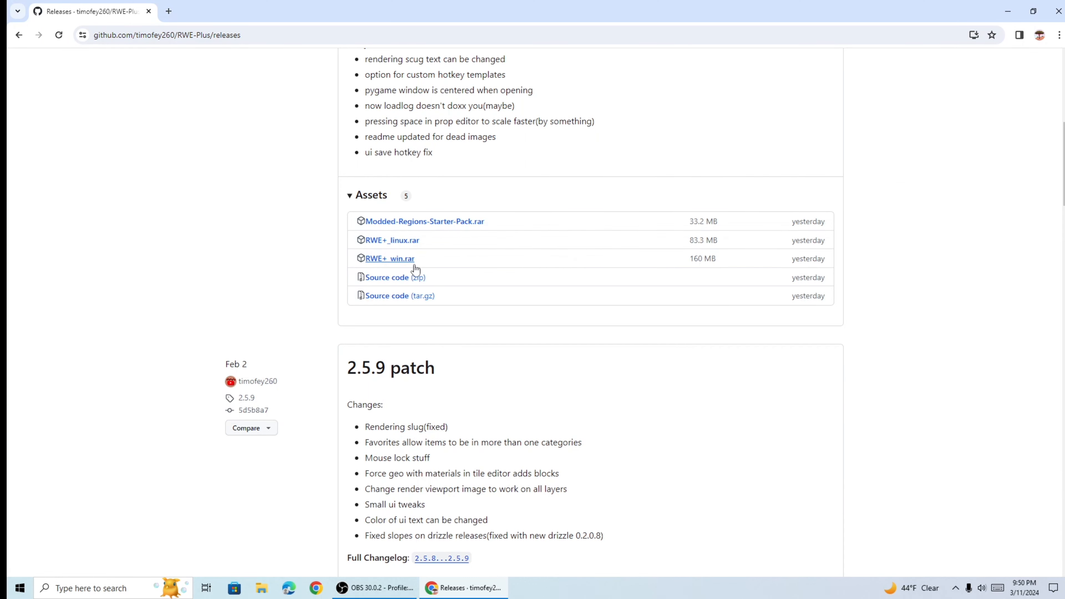
- Switch to File Explorer and open the Rain World game folder under SteamLibrary\steamapps\common on drive D
{"action": "left_click_drag", "start_coordinate": [365, 11], "coordinate": [425, 3]}
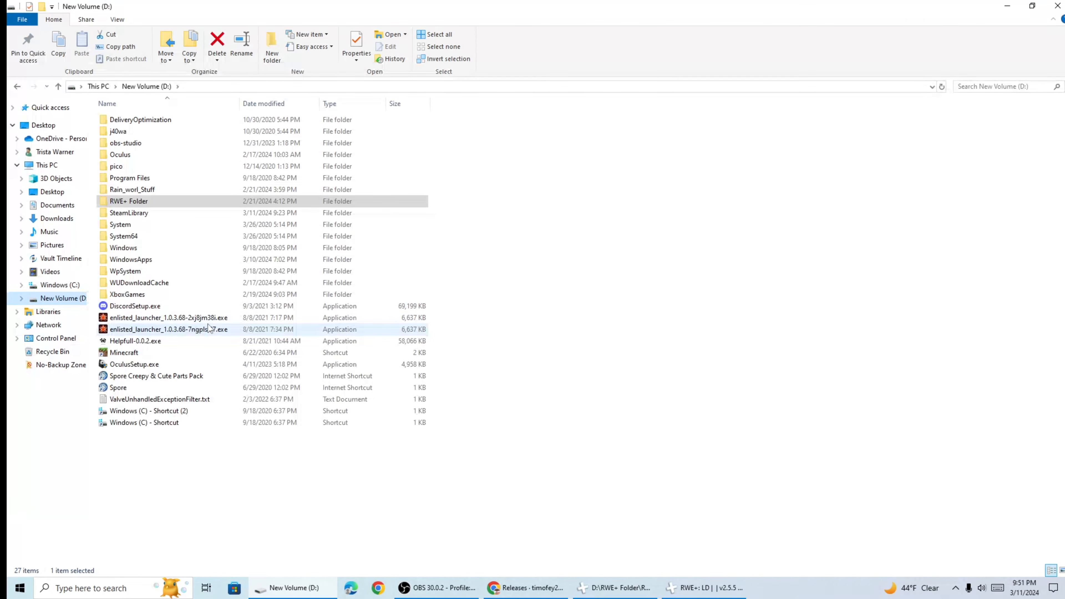
{"action": "double_click", "coordinate": [225, 214]}
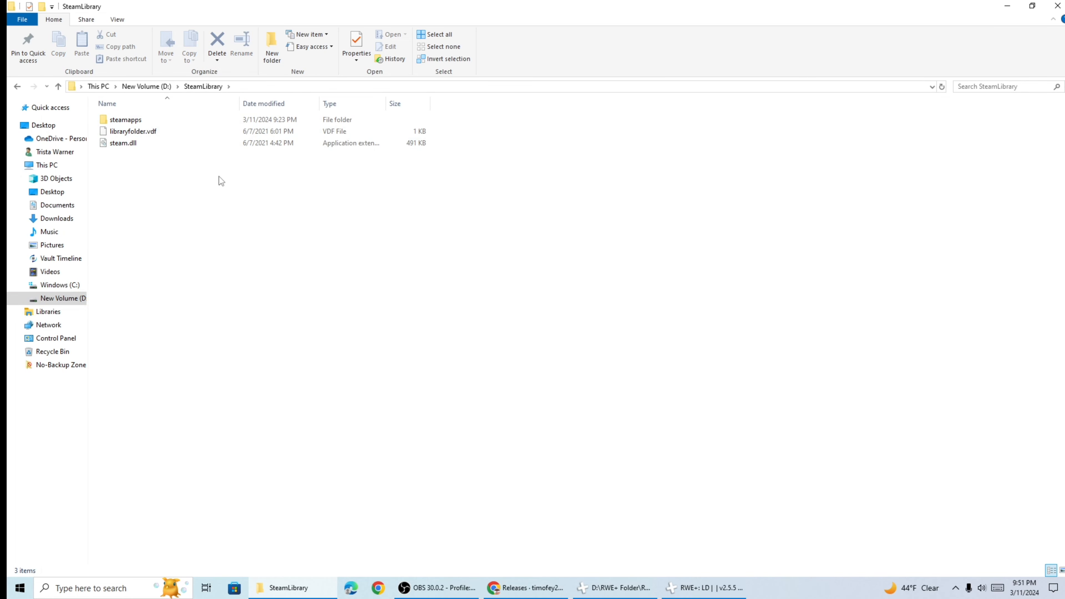
{"action": "double_click", "coordinate": [178, 120]}
{"action": "double_click", "coordinate": [177, 120]}
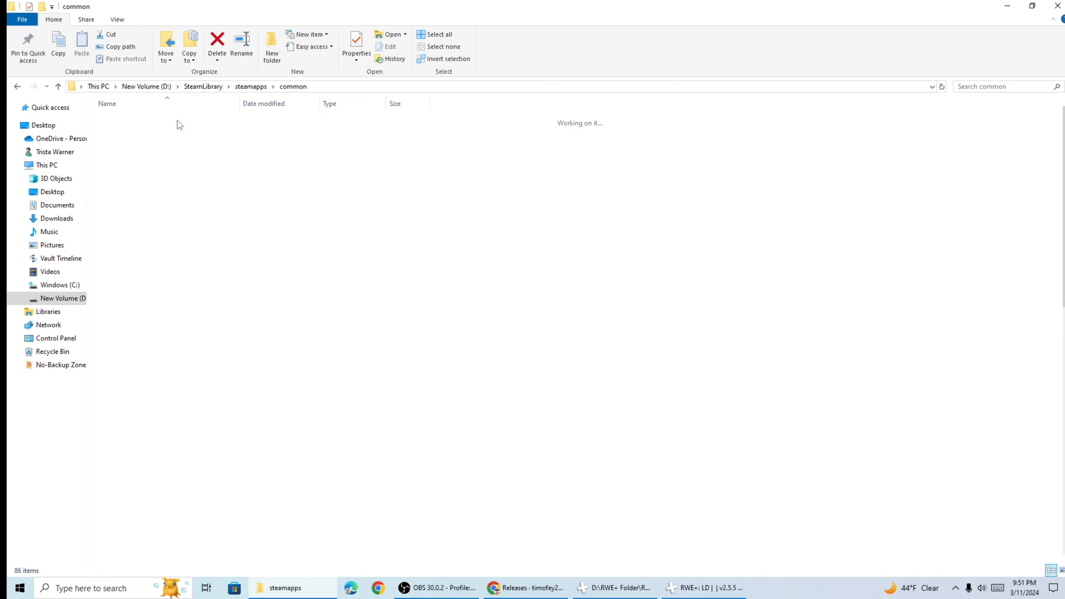
{"action": "scroll", "coordinate": [205, 195], "scroll_direction": "down", "scroll_amount": 12}
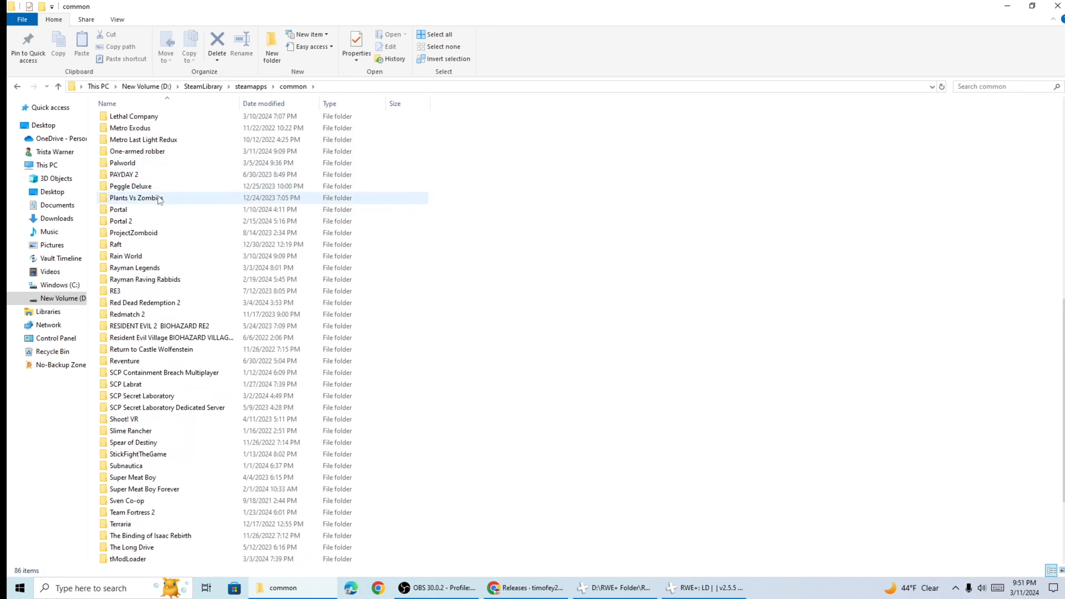
{"action": "double_click", "coordinate": [141, 254]}
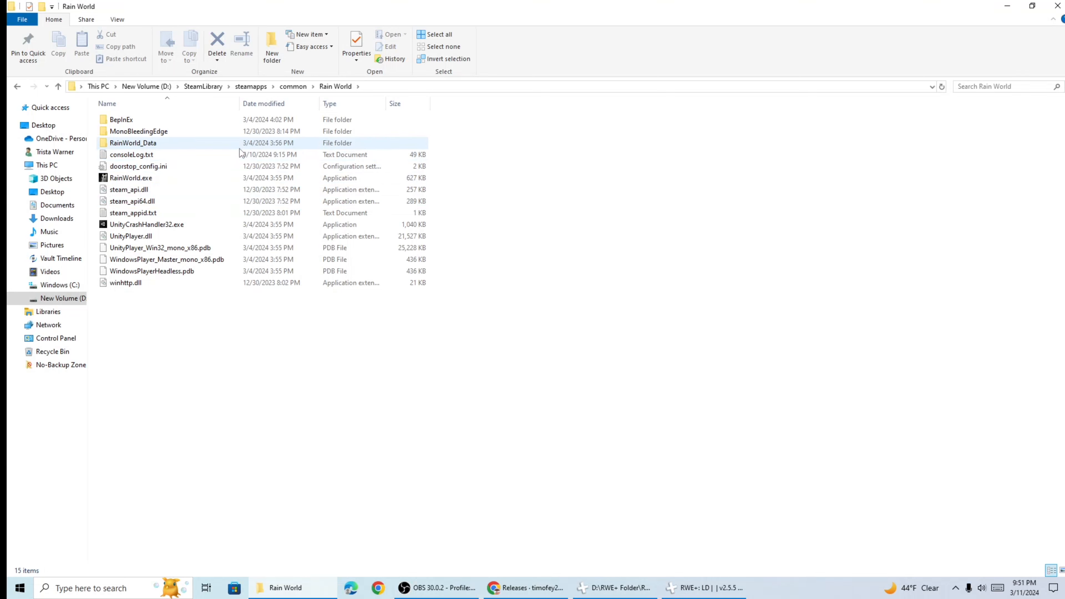
- Open the thenorthernexpansion mod folder inside RainWorld_Data\StreamingAssets\mods
{"action": "double_click", "coordinate": [197, 144]}
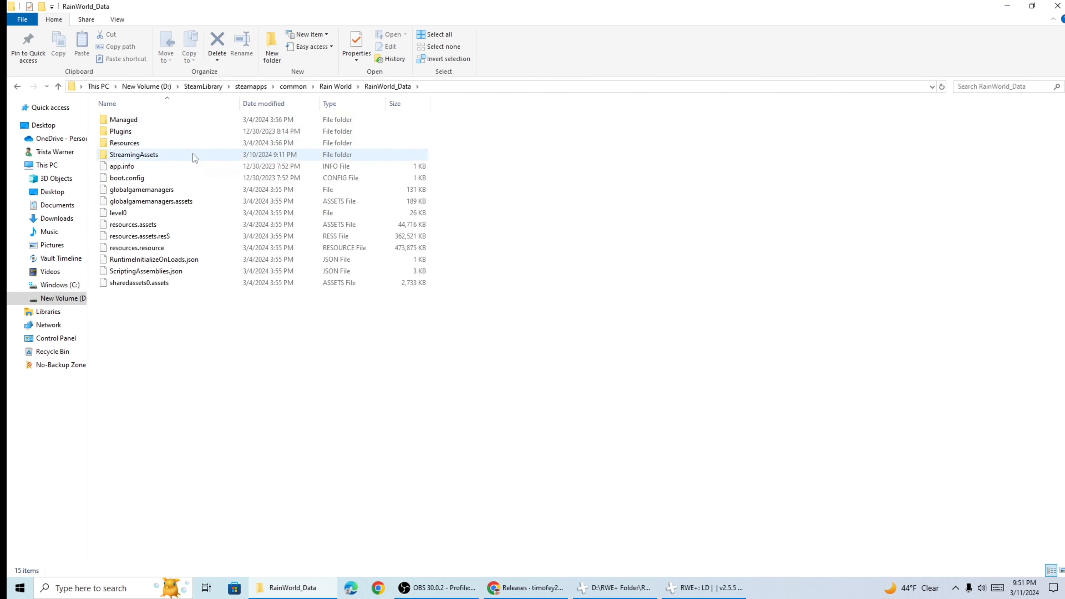
{"action": "double_click", "coordinate": [192, 155]}
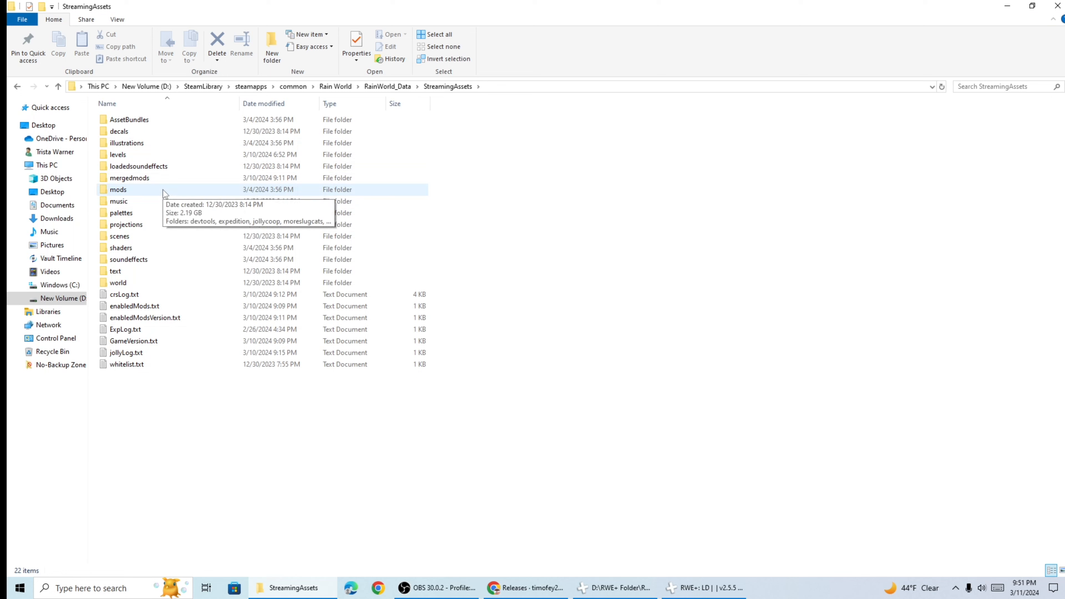
{"action": "double_click", "coordinate": [164, 194]}
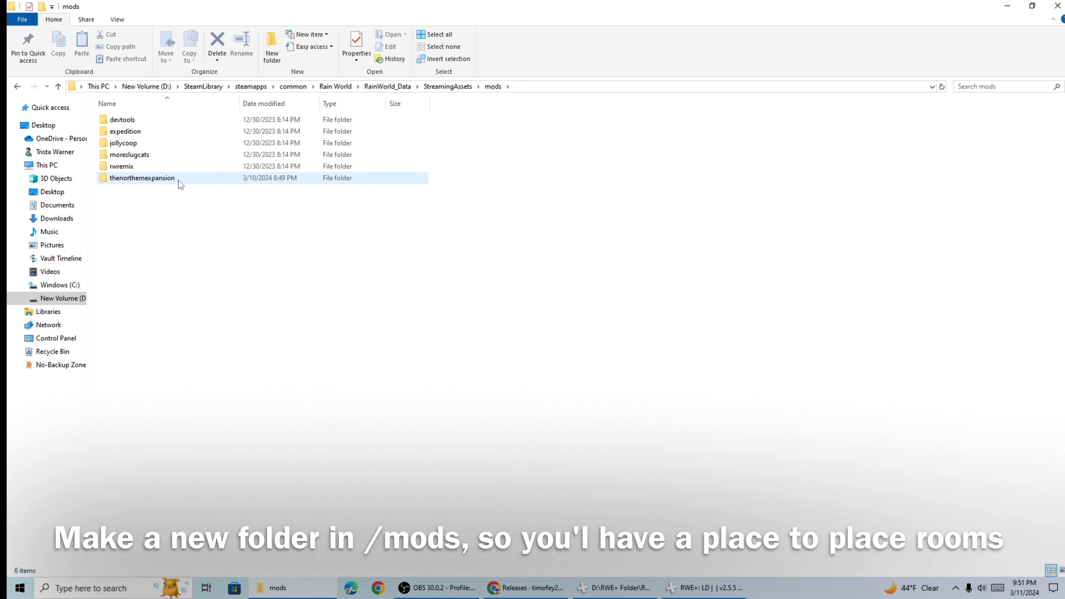
{"action": "double_click", "coordinate": [328, 181]}
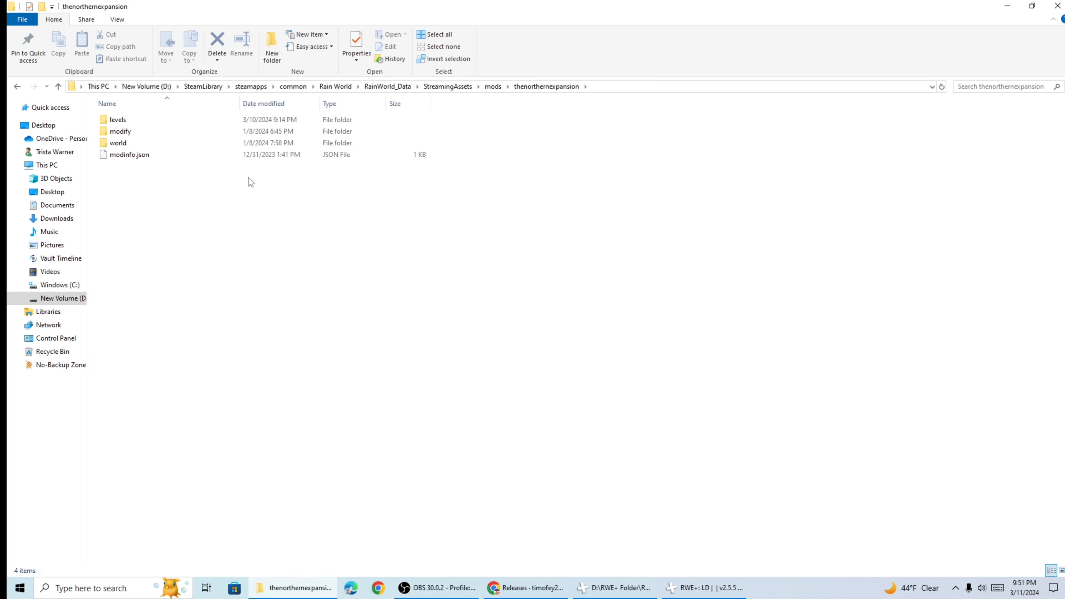
- Rename modinfo.json to modinfo.txt and accept the file extension change
{"action": "right_click", "coordinate": [241, 153]}
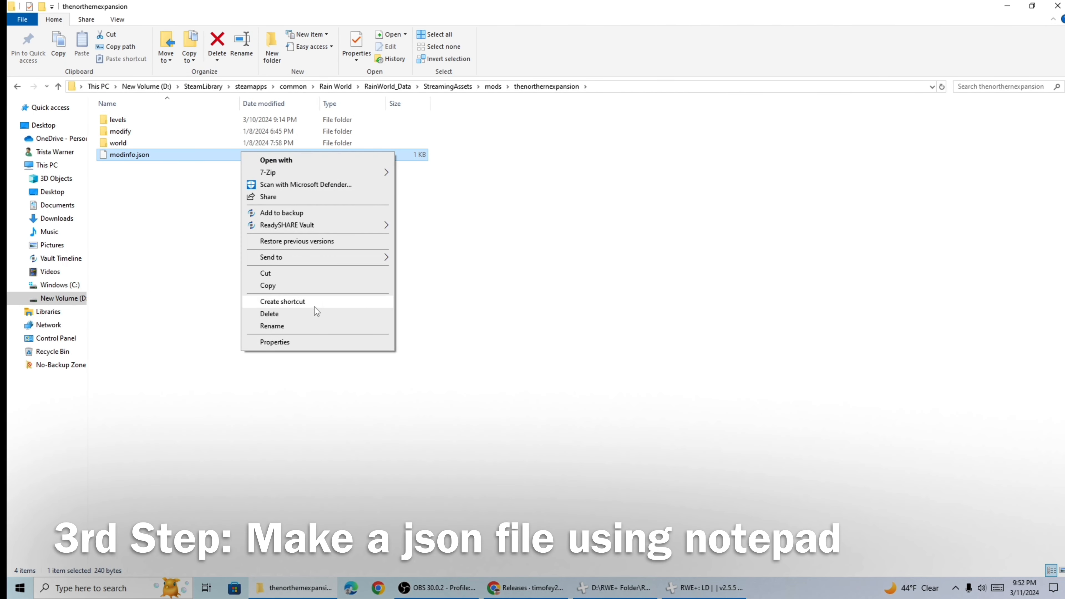
{"action": "left_click", "coordinate": [294, 326]}
{"action": "left_click", "coordinate": [159, 154]}
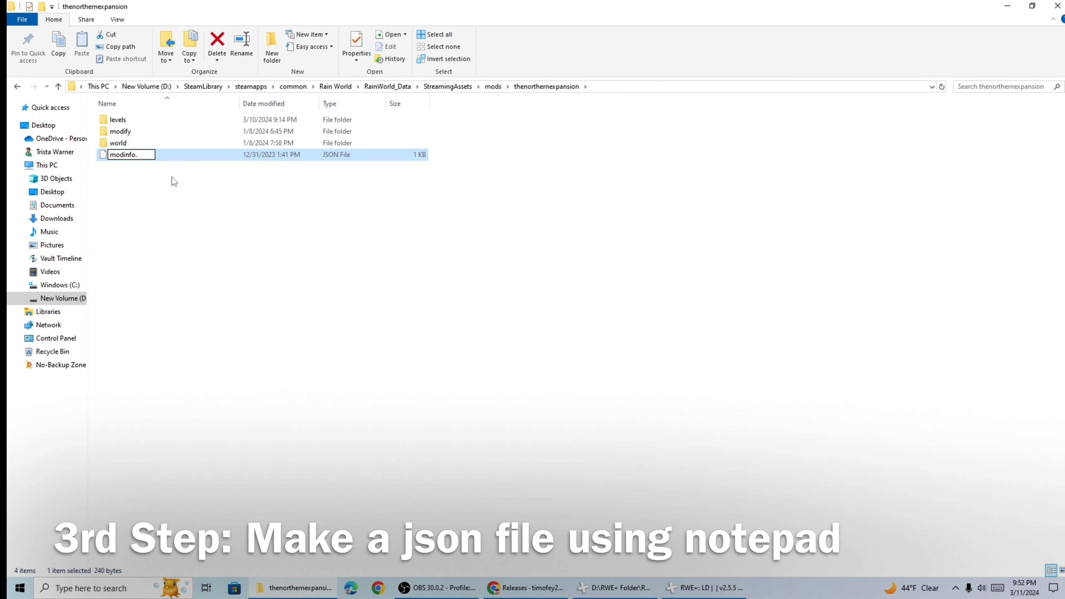
{"action": "type", "text": "txt"}
{"action": "key", "text": "Return"}
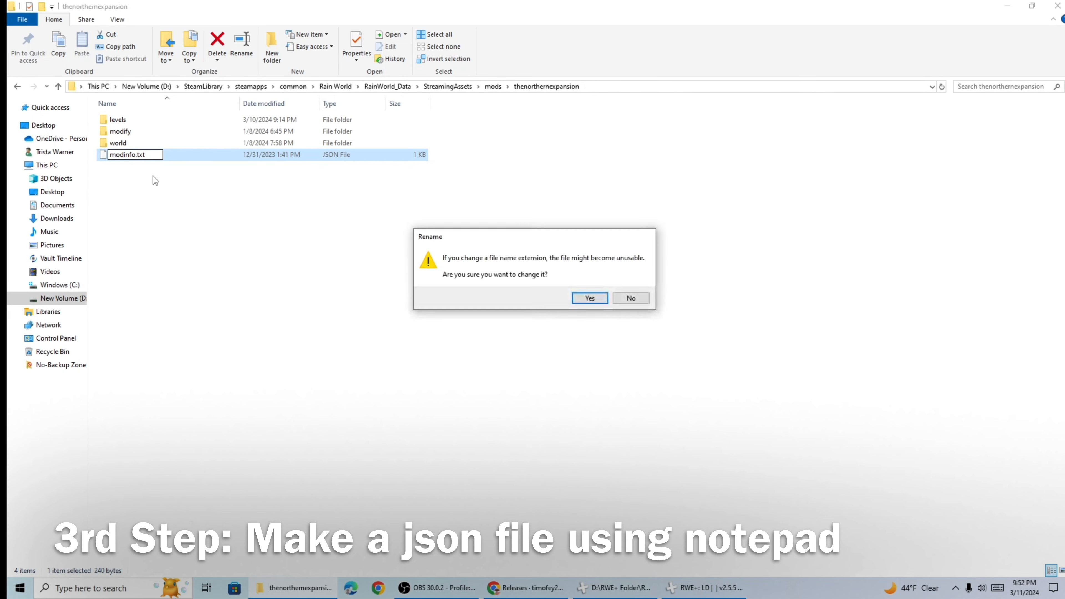
{"action": "left_click", "coordinate": [580, 300]}
- Open modinfo.txt in Notepad, examine the mod's metadata fields from id to checksum_override_version, and close the file
{"action": "double_click", "coordinate": [215, 158]}
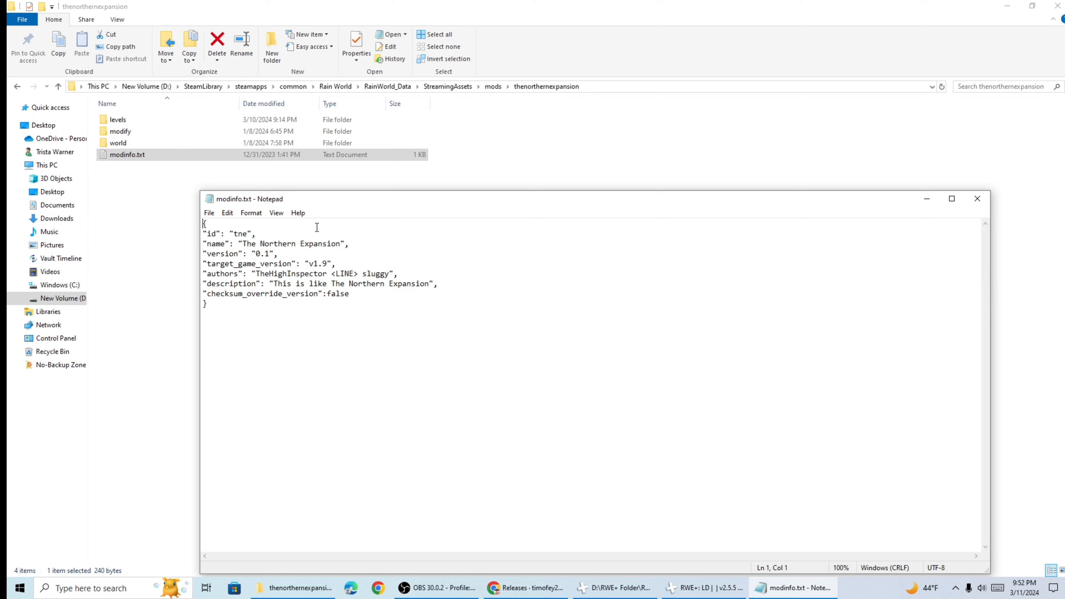
{"action": "left_click_drag", "start_coordinate": [360, 295], "coordinate": [211, 297]}
{"action": "left_click", "coordinate": [249, 327]}
{"action": "left_click_drag", "start_coordinate": [406, 342], "coordinate": [229, 203]}
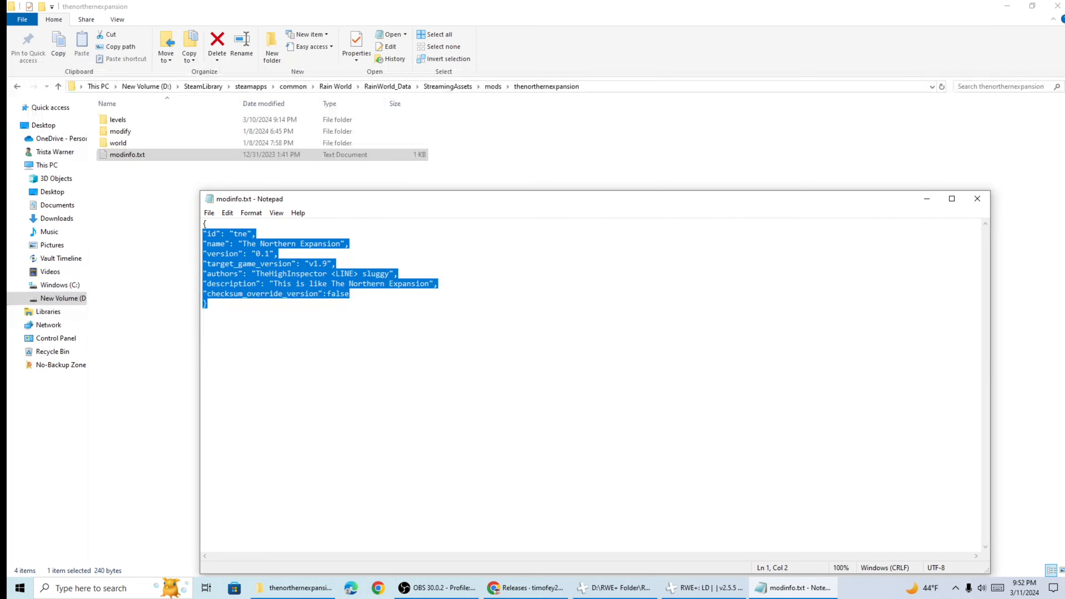
{"action": "left_click", "coordinate": [977, 198]}
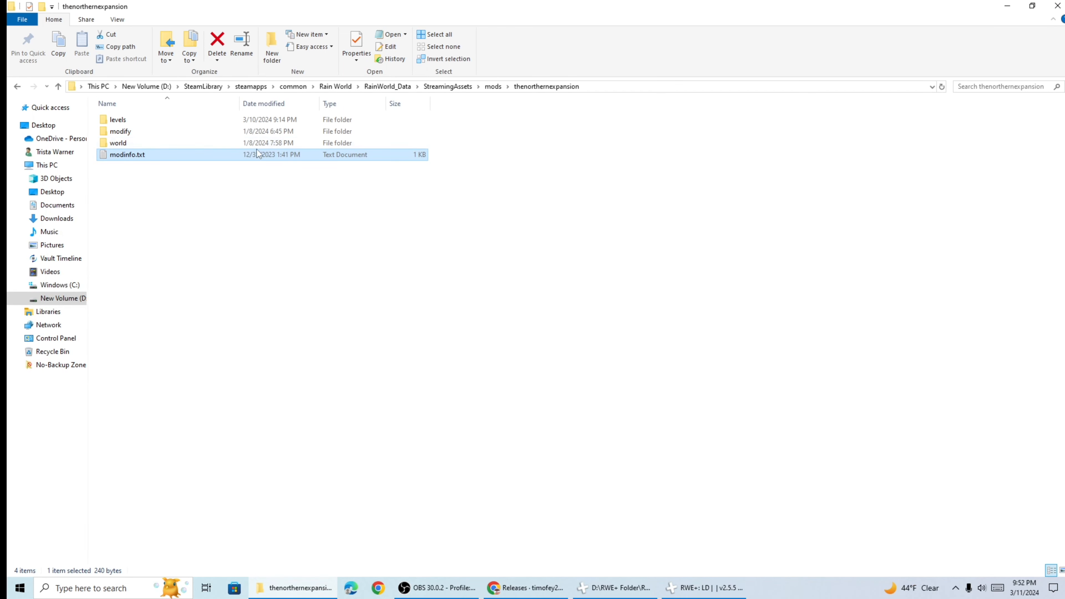
- Rename modinfo.txt to modinfo.json and accept the file extension change
{"action": "right_click", "coordinate": [190, 153]}
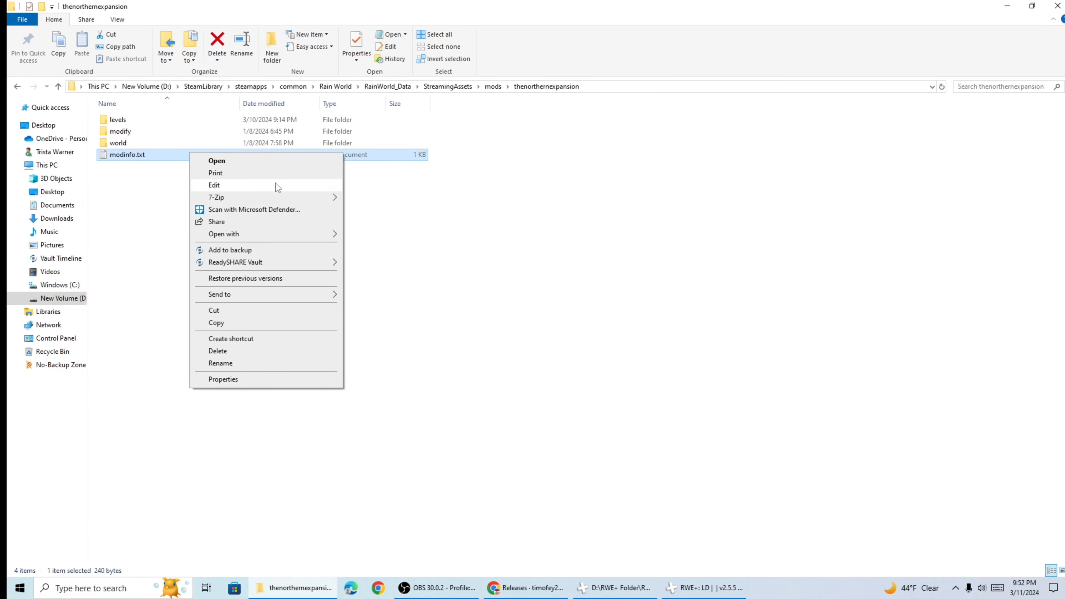
{"action": "left_click", "coordinate": [231, 363]}
{"action": "key", "text": "End"}
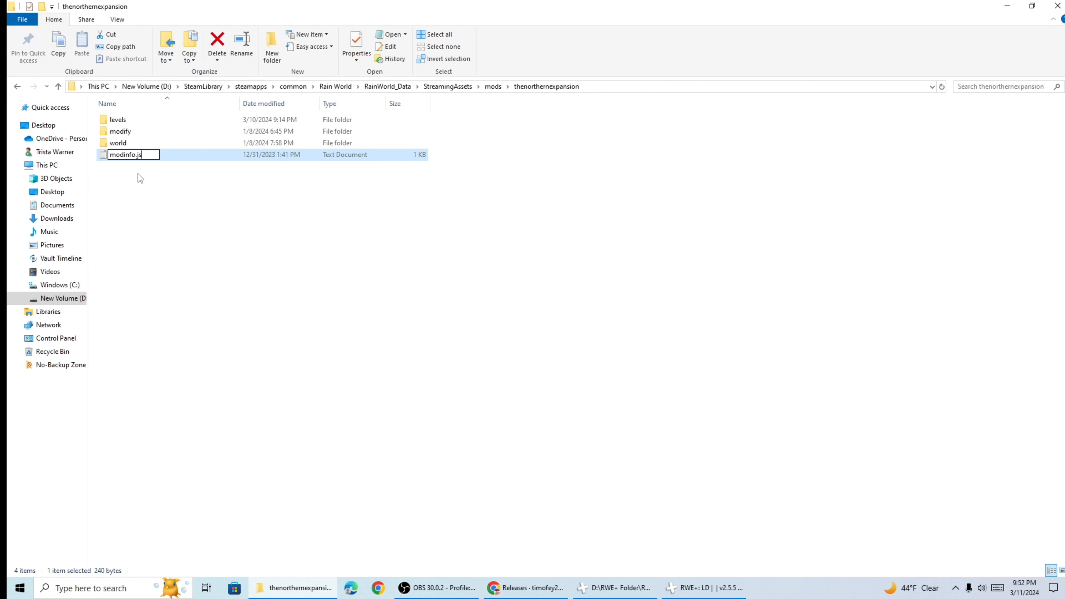
{"action": "key", "text": "Return"}
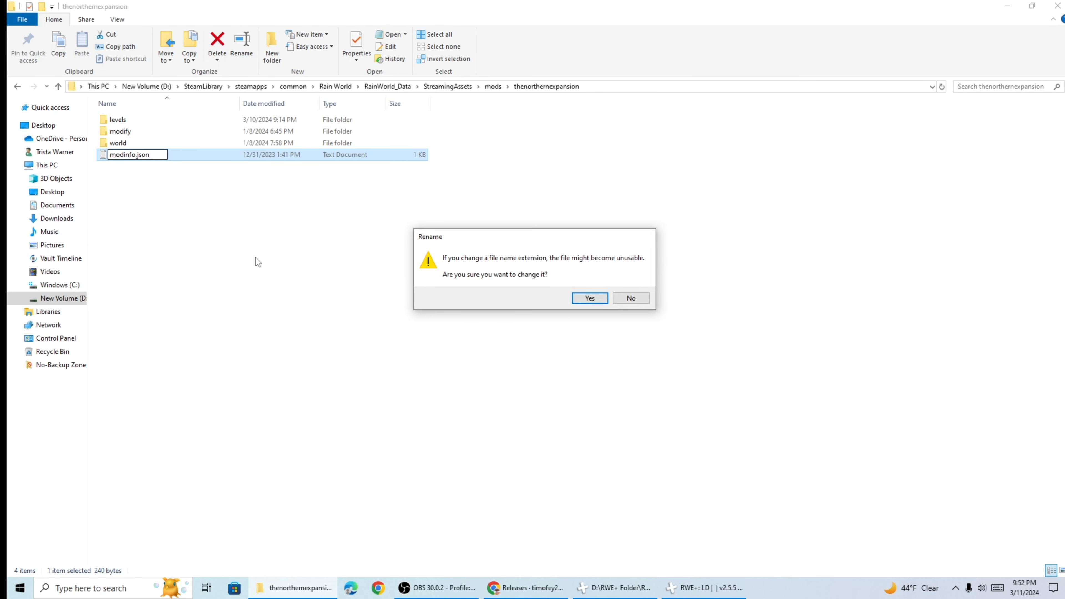
{"action": "left_click", "coordinate": [589, 298]}
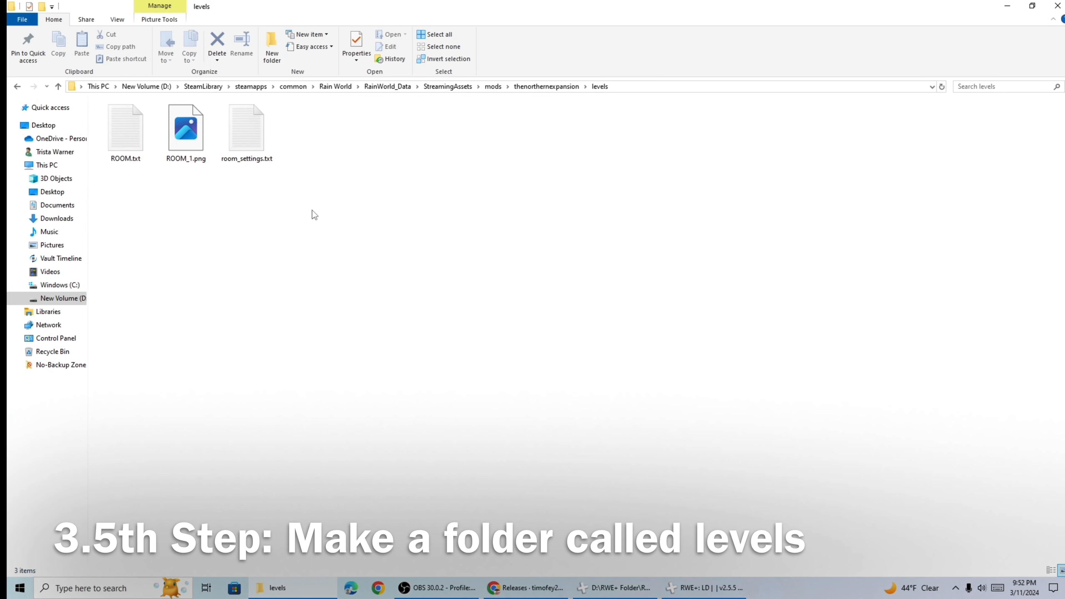
- Delete ROOM.txt, ROOM_1.png and room_settings.txt from the mod's levels folder, and reopen that folder starting from mods
{"action": "left_click_drag", "start_coordinate": [275, 215], "coordinate": [97, 101]}
{"action": "left_click", "coordinate": [217, 46]}
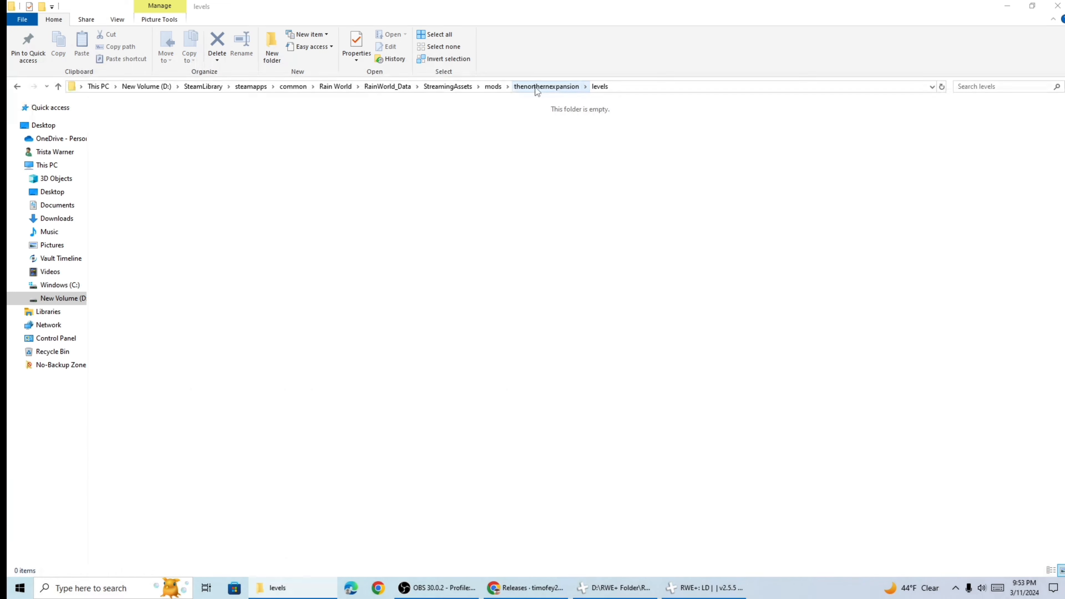
{"action": "left_click", "coordinate": [493, 85]}
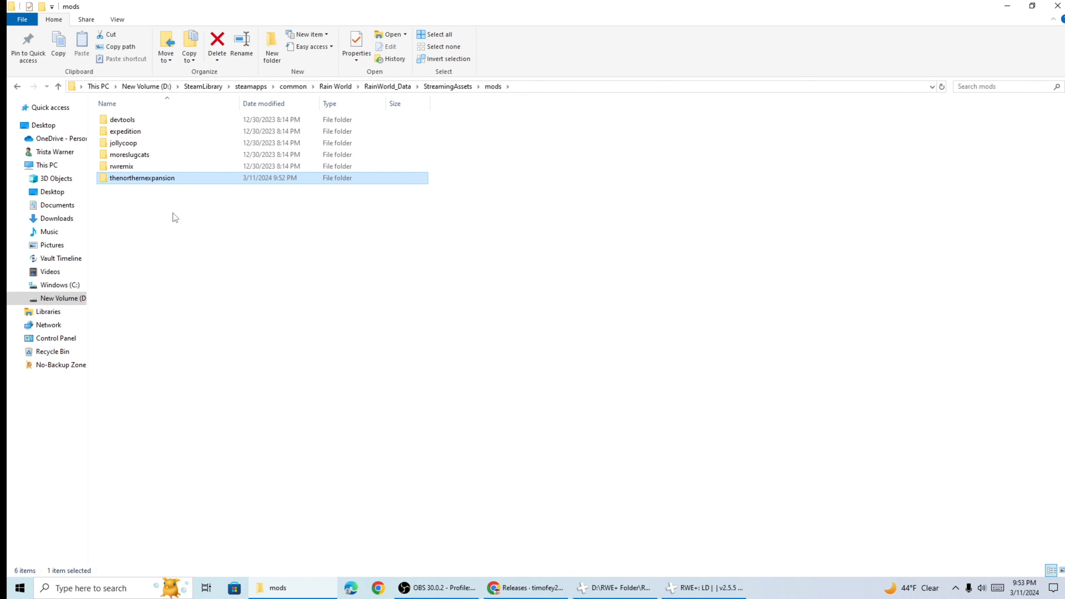
{"action": "double_click", "coordinate": [128, 180]}
{"action": "double_click", "coordinate": [114, 121]}
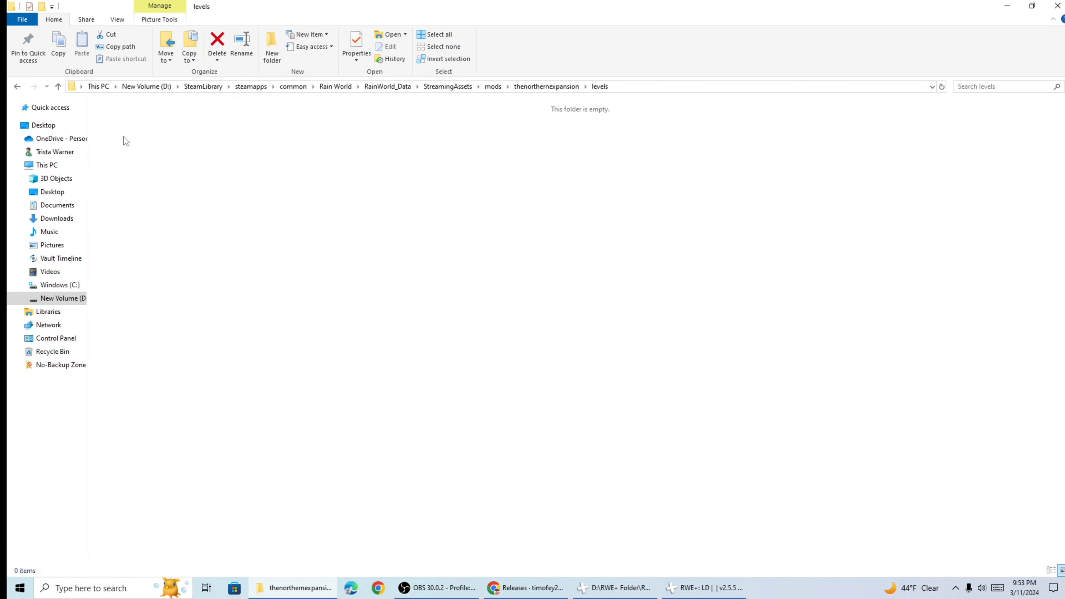
{"action": "left_click_drag", "start_coordinate": [159, 183], "coordinate": [159, 152]}
{"action": "left_click_drag", "start_coordinate": [183, 155], "coordinate": [251, 140]}
{"action": "left_click_drag", "start_coordinate": [292, 137], "coordinate": [395, 140]}
{"action": "left_click_drag", "start_coordinate": [214, 131], "coordinate": [478, 277]}
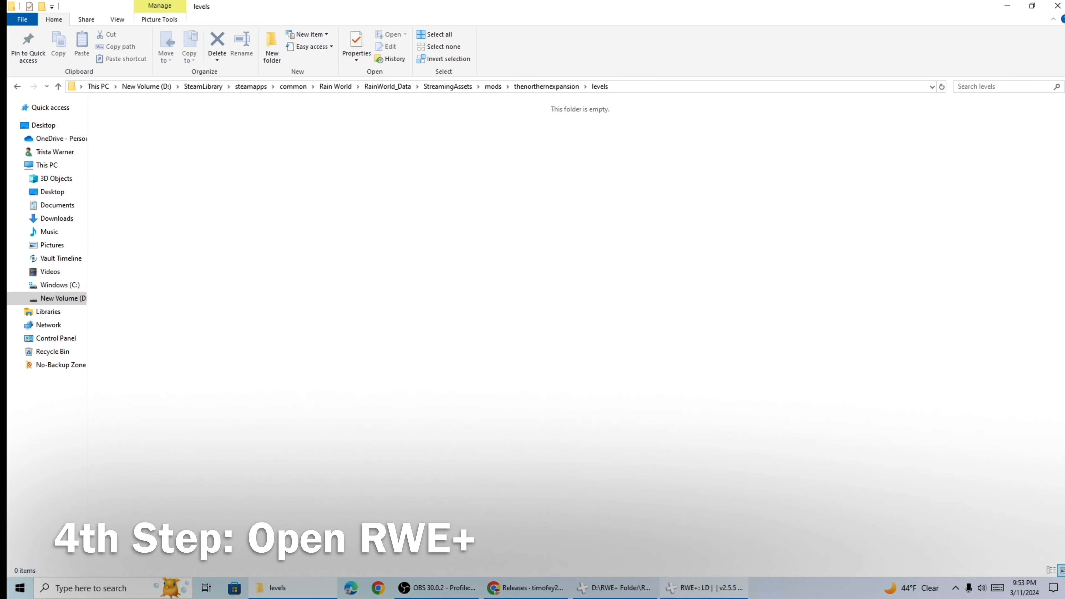
- Switch to the RWE+ level editor
{"action": "left_click", "coordinate": [704, 587]}
{"action": "left_click", "coordinate": [850, 79]}
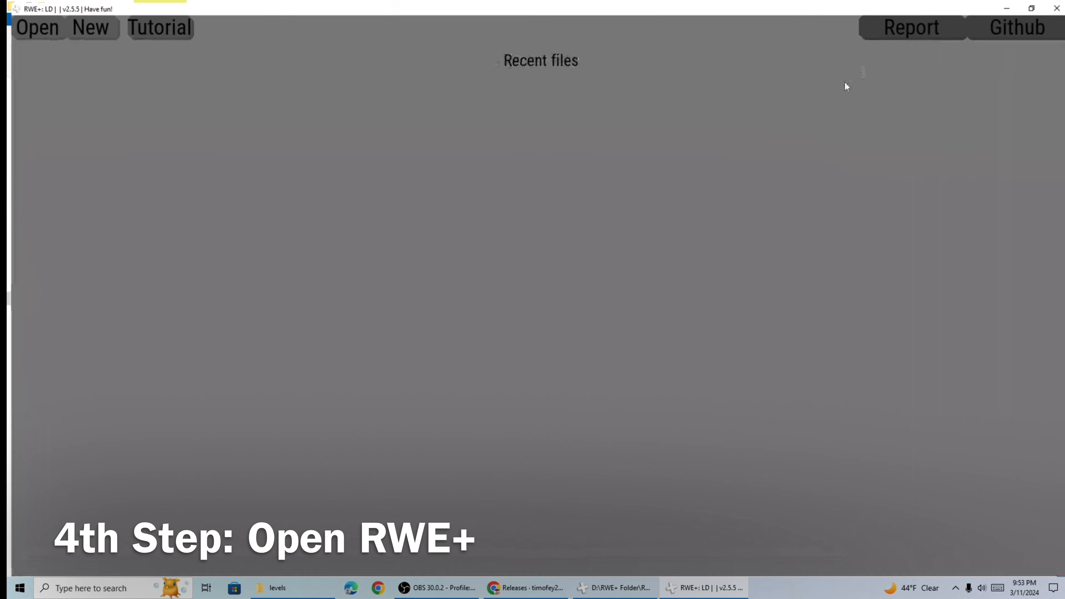
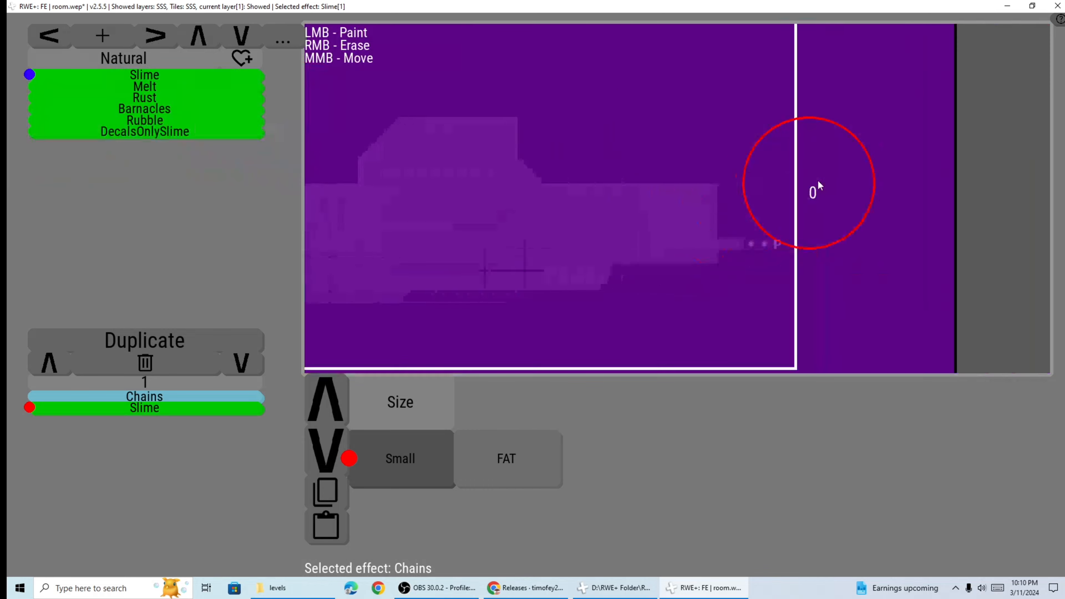
- Paint the Slime effect onto both ends of the room, around the walls and floor
{"action": "middle_click_drag", "start_coordinate": [592, 119], "coordinate": [673, 168]}
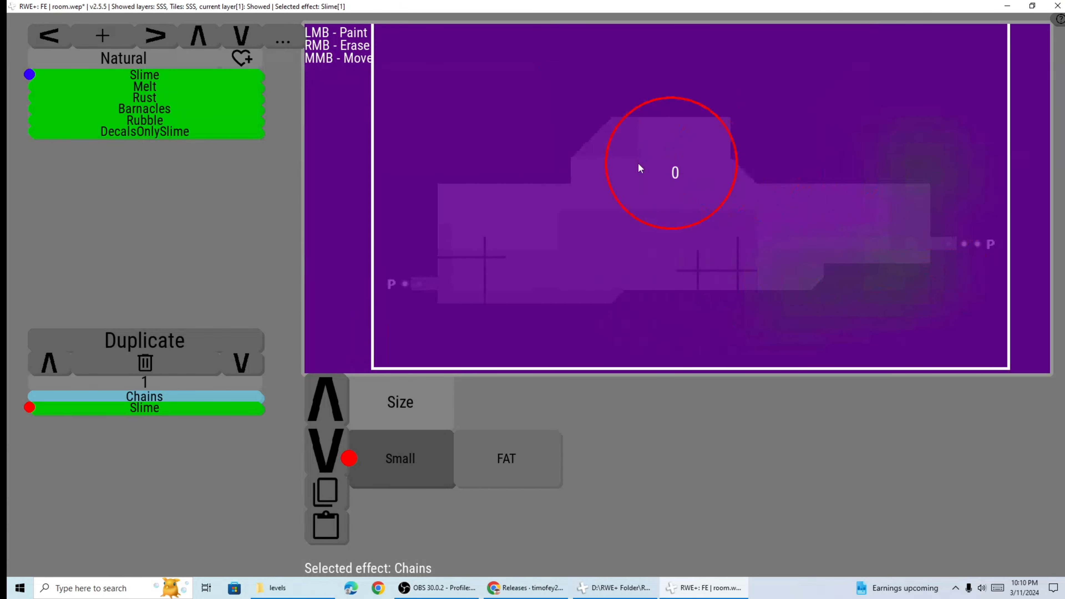
{"action": "mouse_move", "coordinate": [523, 166]}
{"action": "left_mouse_down"}
{"action": "mouse_move", "coordinate": [499, 249]}
{"action": "mouse_move", "coordinate": [495, 201]}
{"action": "left_mouse_up"}
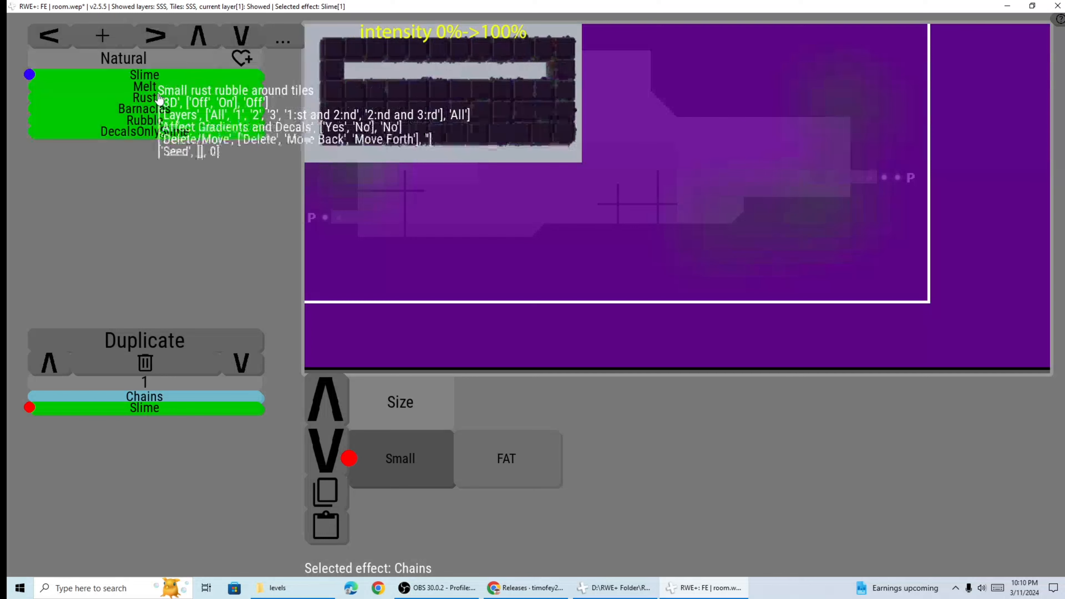
- Add the Rust effect to the room and paint it along the floor with layer 2 shown
{"action": "left_click", "coordinate": [144, 98]}
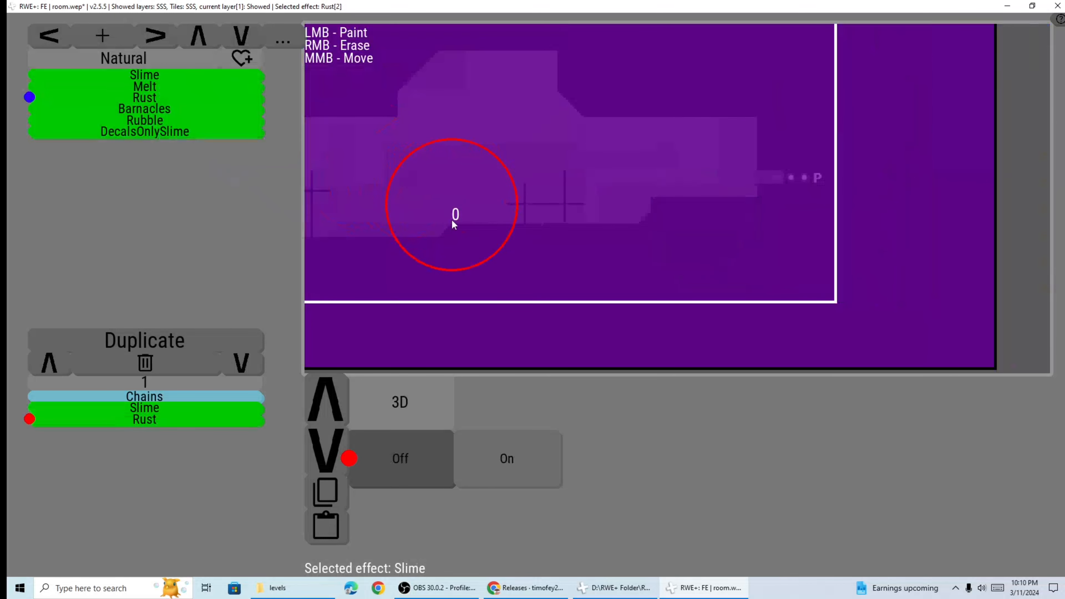
{"action": "key", "text": "l"}
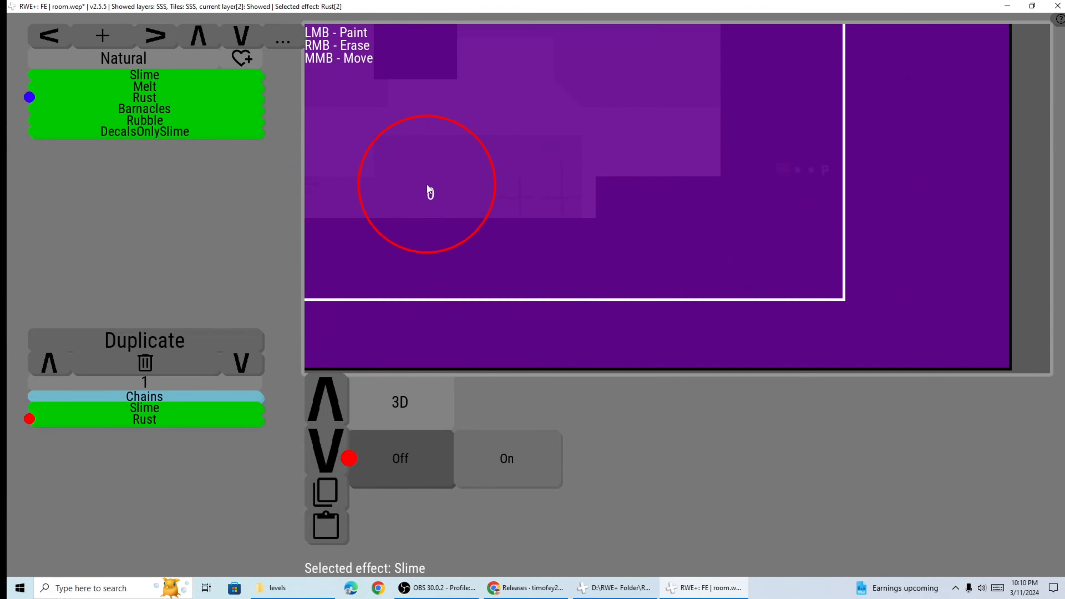
{"action": "mouse_move", "coordinate": [443, 184]}
{"action": "middle_mouse_down"}
{"action": "mouse_move", "coordinate": [452, 166]}
{"action": "mouse_move", "coordinate": [511, 150]}
{"action": "mouse_move", "coordinate": [430, 150]}
{"action": "mouse_move", "coordinate": [401, 167]}
{"action": "middle_mouse_up"}
{"action": "mouse_move", "coordinate": [407, 231]}
{"action": "middle_mouse_down"}
{"action": "mouse_move", "coordinate": [399, 256]}
{"action": "mouse_move", "coordinate": [386, 225]}
{"action": "middle_mouse_up"}
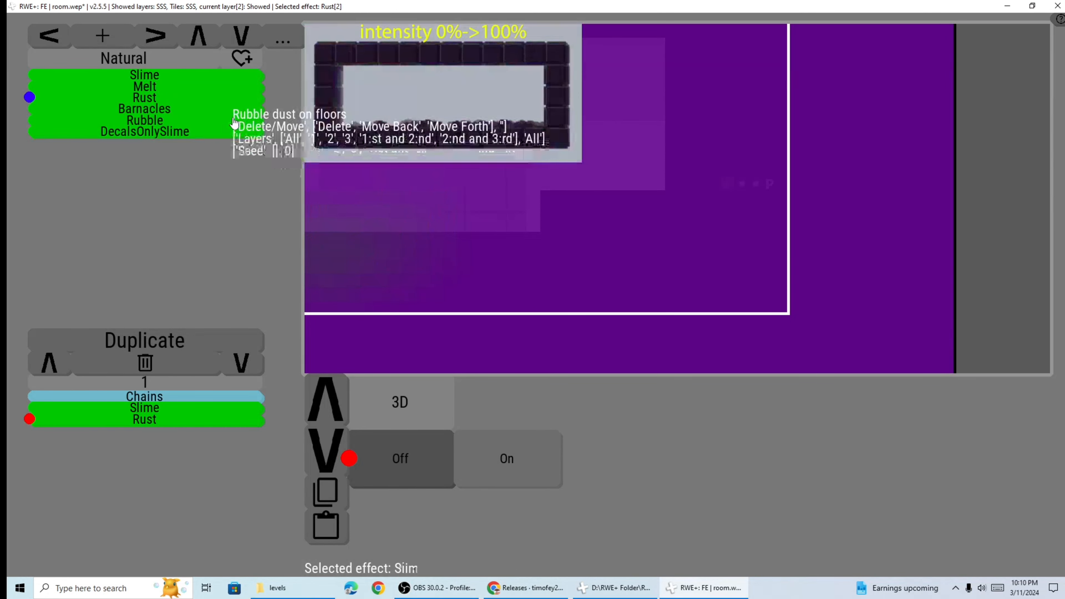
- Add the Rubble effect from the Natural category and paint it along the room's floor
{"action": "mouse_move", "coordinate": [153, 72]}
{"action": "left_click", "coordinate": [126, 59]}
{"action": "left_click", "coordinate": [153, 73]}
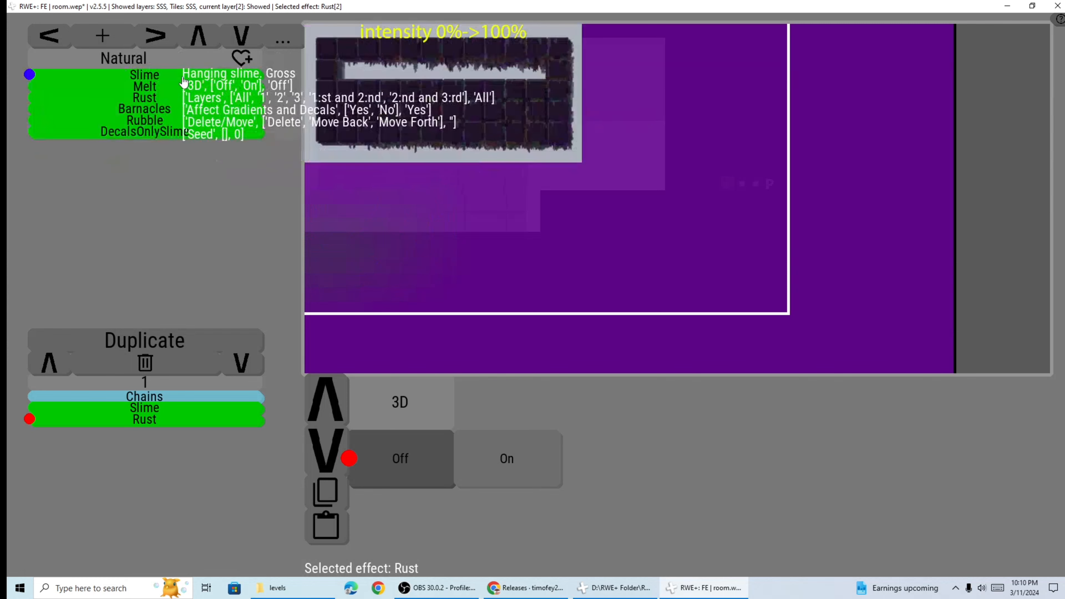
{"action": "mouse_move", "coordinate": [183, 111]}
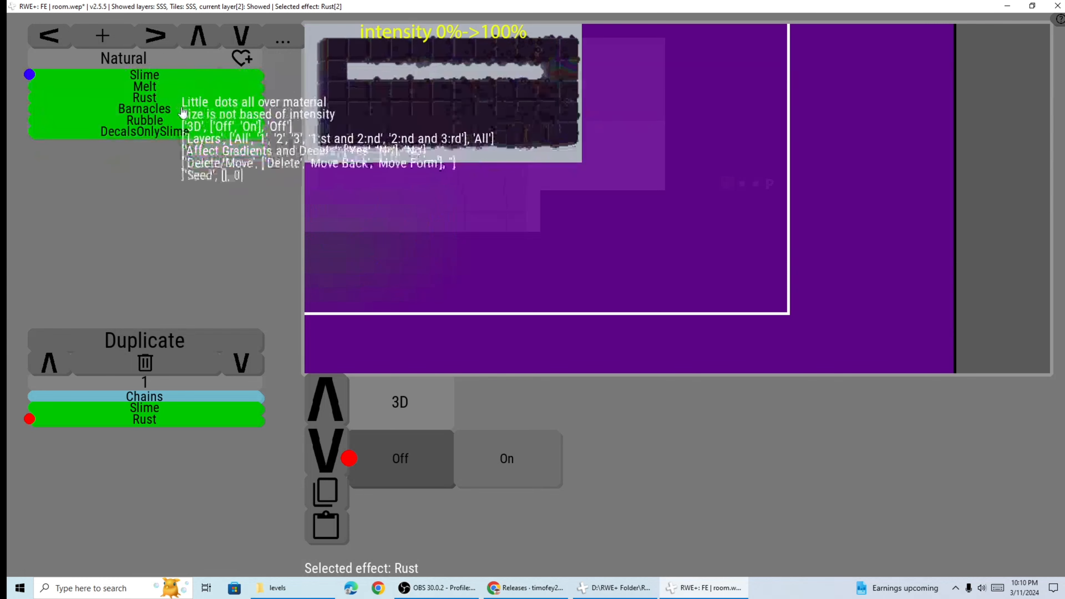
{"action": "left_click", "coordinate": [176, 123]}
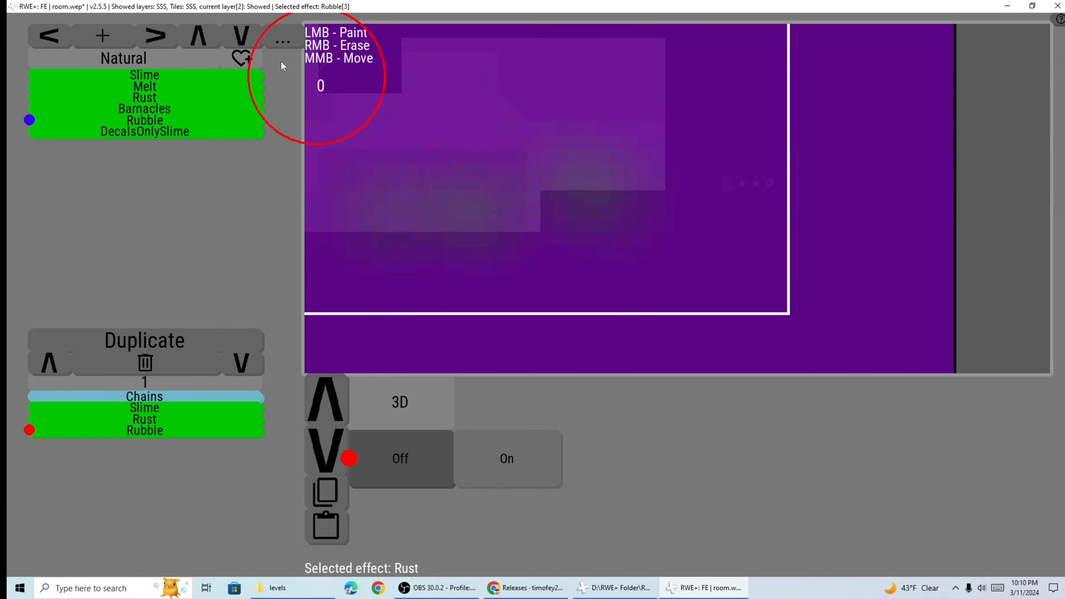
- Add the BlackGoo effect from the Paint Effects category to the room
{"action": "left_click", "coordinate": [184, 64]}
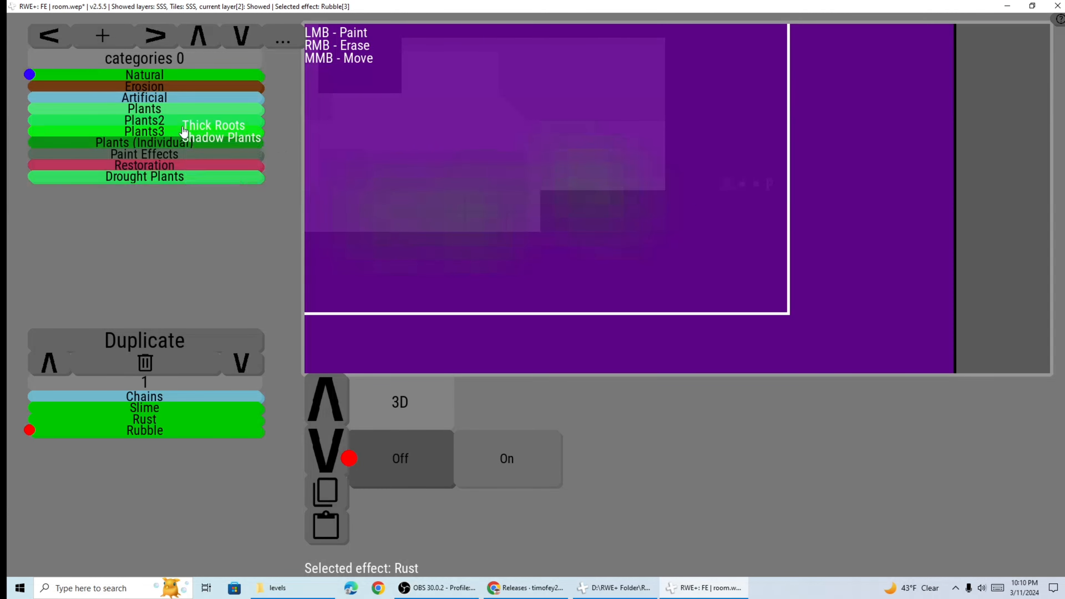
{"action": "left_click", "coordinate": [162, 86]}
{"action": "left_click", "coordinate": [159, 62]}
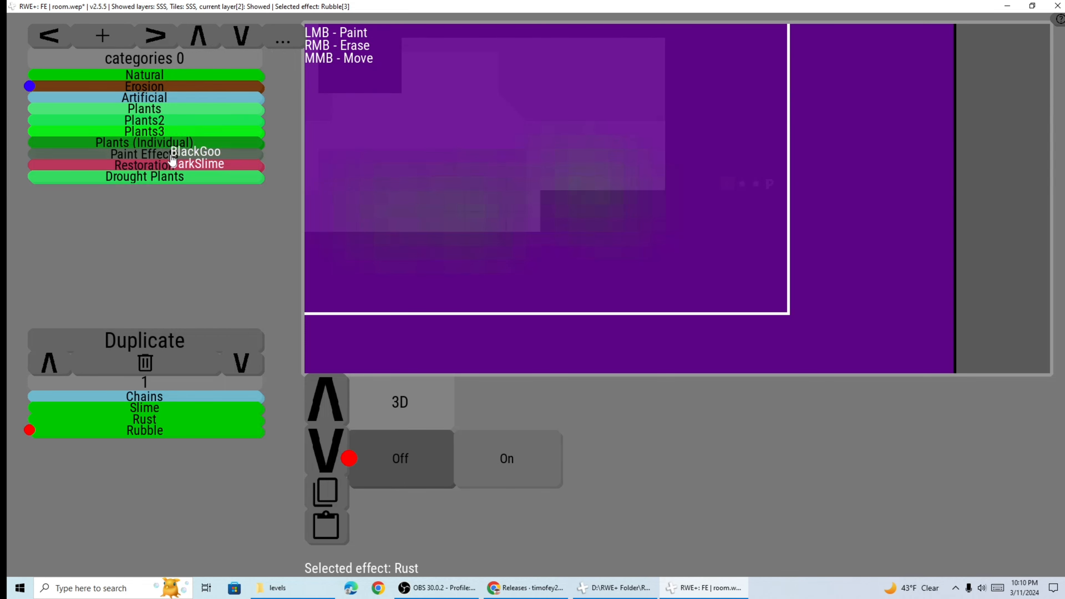
{"action": "left_click", "coordinate": [172, 159]}
{"action": "left_click", "coordinate": [172, 79]}
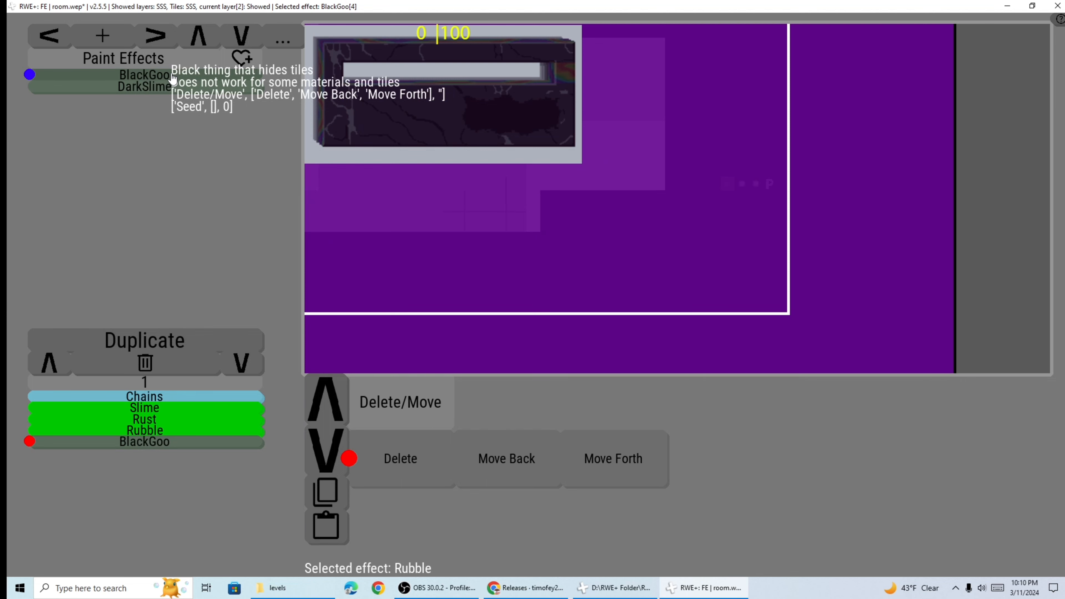
- Paint BlackGoo at intensity 100 over the solid area above and to the right of the room, down to the lower right corner
{"action": "key", "text": "Left"}
{"action": "scroll", "coordinate": [388, 242], "scroll_direction": "down", "scroll_amount": 12}
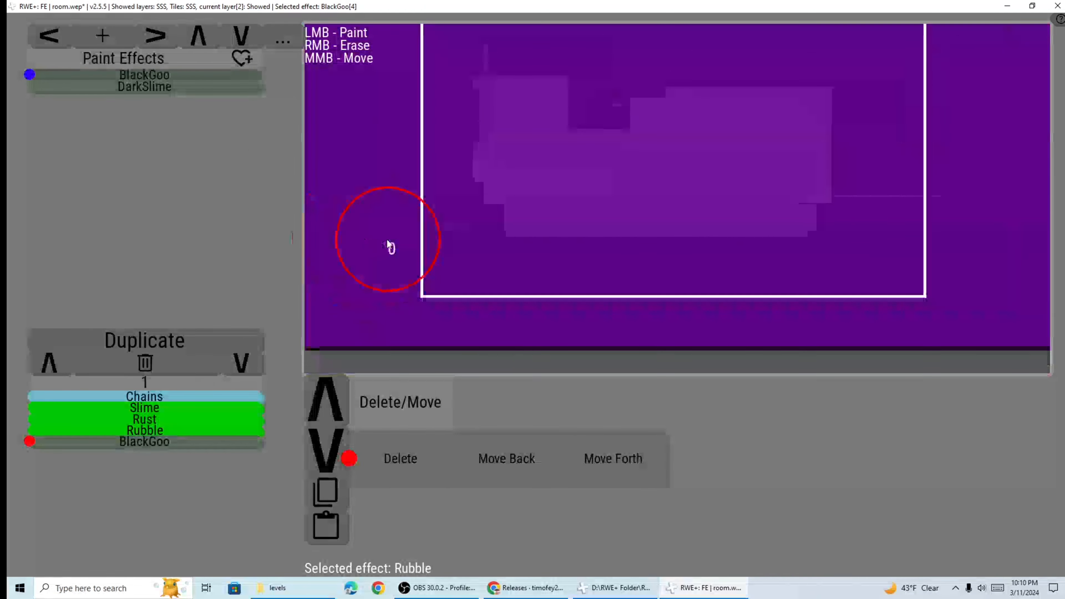
{"action": "key", "text": "Up"}
{"action": "key", "text": "Left"}
{"action": "mouse_move", "coordinate": [382, 109]}
{"action": "left_mouse_down"}
{"action": "mouse_move", "coordinate": [418, 86]}
{"action": "mouse_move", "coordinate": [677, 65]}
{"action": "mouse_move", "coordinate": [651, 80]}
{"action": "mouse_move", "coordinate": [816, 82]}
{"action": "mouse_move", "coordinate": [772, 82]}
{"action": "mouse_move", "coordinate": [877, 131]}
{"action": "mouse_move", "coordinate": [830, 134]}
{"action": "mouse_move", "coordinate": [876, 170]}
{"action": "mouse_move", "coordinate": [865, 294]}
{"action": "mouse_move", "coordinate": [867, 259]}
{"action": "mouse_move", "coordinate": [878, 275]}
{"action": "mouse_move", "coordinate": [776, 302]}
{"action": "left_mouse_up"}
{"action": "key", "text": "Up"}
{"action": "key", "text": "Down"}
{"action": "key", "text": "Up"}
{"action": "key", "text": "Down"}
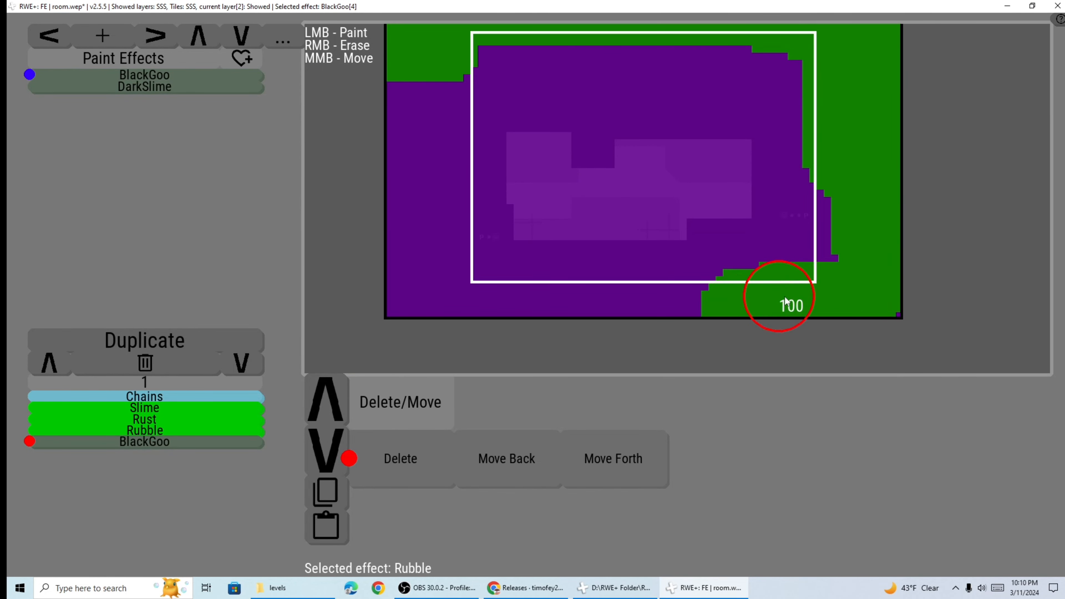
- Extend the BlackGoo along the level's left and bottom borders and widen its band along the top border
{"action": "mouse_move", "coordinate": [854, 248]}
{"action": "left_mouse_down"}
{"action": "mouse_move", "coordinate": [690, 315]}
{"action": "mouse_move", "coordinate": [625, 302]}
{"action": "mouse_move", "coordinate": [512, 304]}
{"action": "mouse_move", "coordinate": [395, 275]}
{"action": "mouse_move", "coordinate": [408, 88]}
{"action": "mouse_move", "coordinate": [454, 120]}
{"action": "mouse_move", "coordinate": [443, 194]}
{"action": "left_mouse_up"}
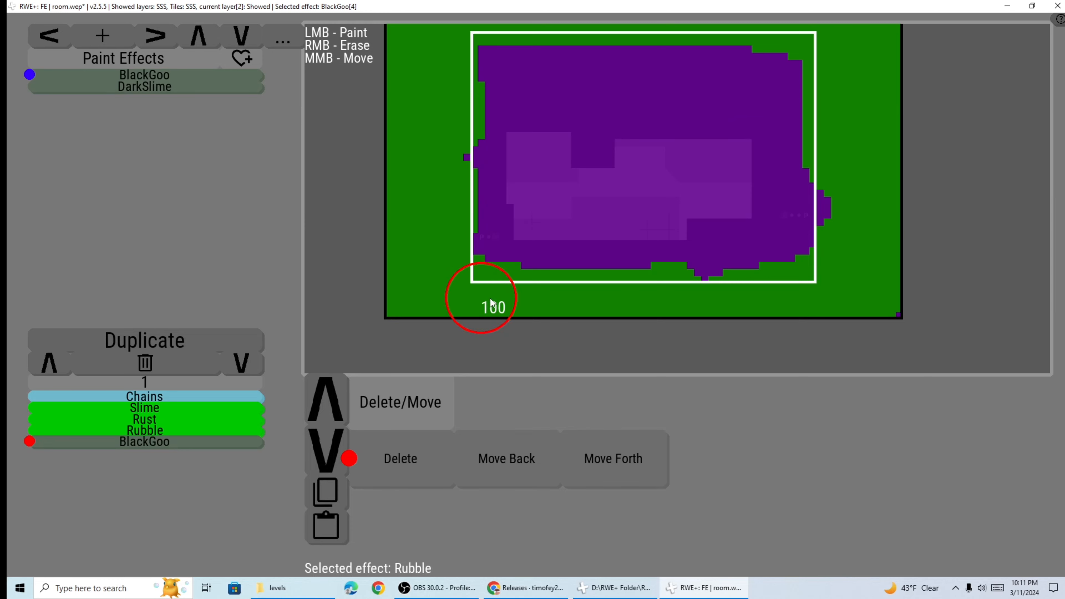
{"action": "middle_click_drag", "start_coordinate": [647, 132], "coordinate": [647, 211]}
{"action": "left_click_drag", "start_coordinate": [469, 113], "coordinate": [836, 129]}
{"action": "mouse_move", "coordinate": [694, 189]}
{"action": "middle_mouse_down"}
{"action": "mouse_move", "coordinate": [645, 189]}
{"action": "mouse_move", "coordinate": [719, 151]}
{"action": "mouse_move", "coordinate": [666, 224]}
{"action": "mouse_move", "coordinate": [661, 187]}
{"action": "mouse_move", "coordinate": [658, 241]}
{"action": "middle_mouse_up"}
{"action": "scroll", "coordinate": [692, 170], "scroll_direction": "down", "scroll_amount": 3}
{"action": "scroll", "coordinate": [666, 196], "scroll_direction": "down", "scroll_amount": 1}
{"action": "scroll", "coordinate": [665, 197], "scroll_direction": "up", "scroll_amount": 5}
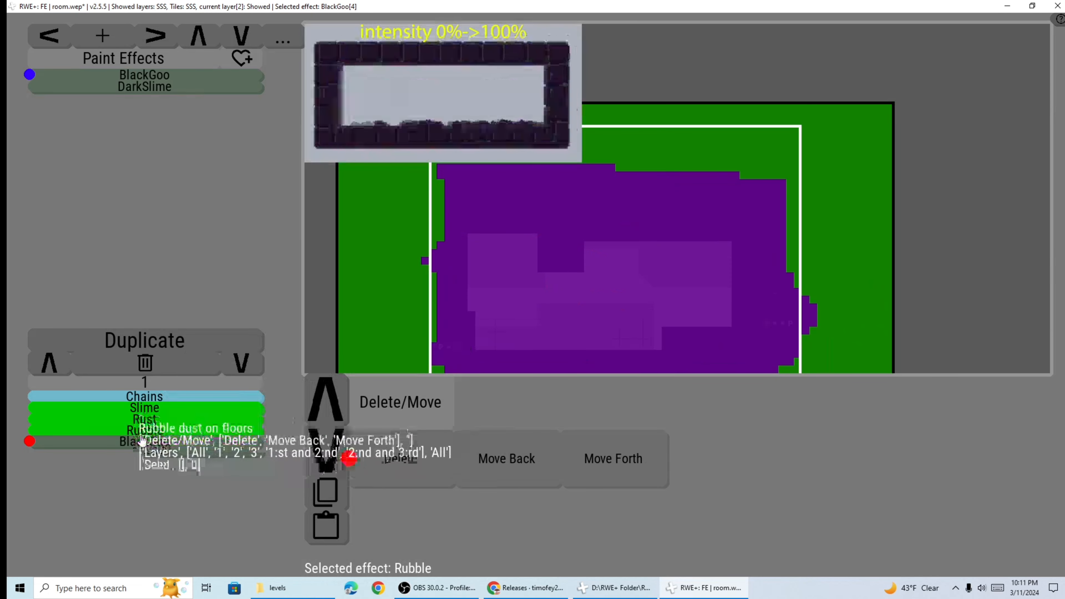
- Leave the effects editor and open the Prop Editor for the room
{"action": "key", "text": "Escape"}
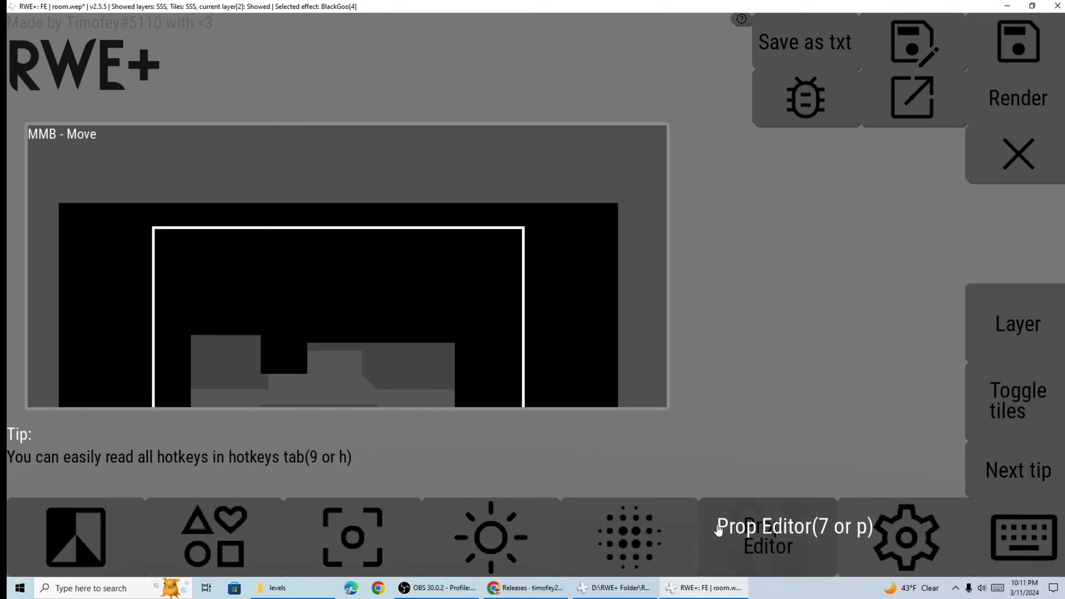
{"action": "left_click", "coordinate": [718, 526]}
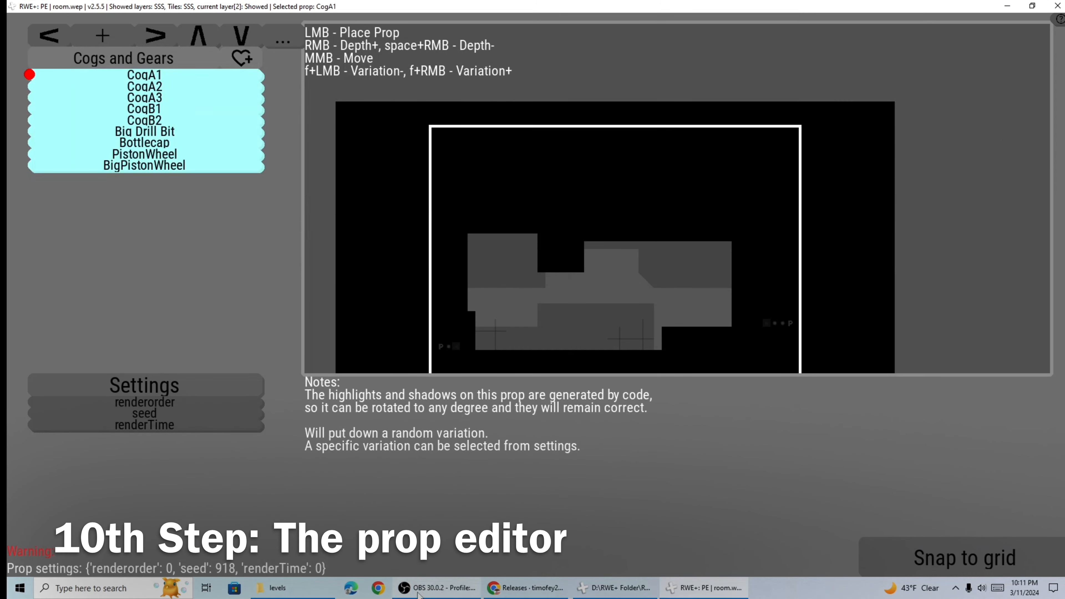
{"action": "left_click", "coordinate": [435, 588]}
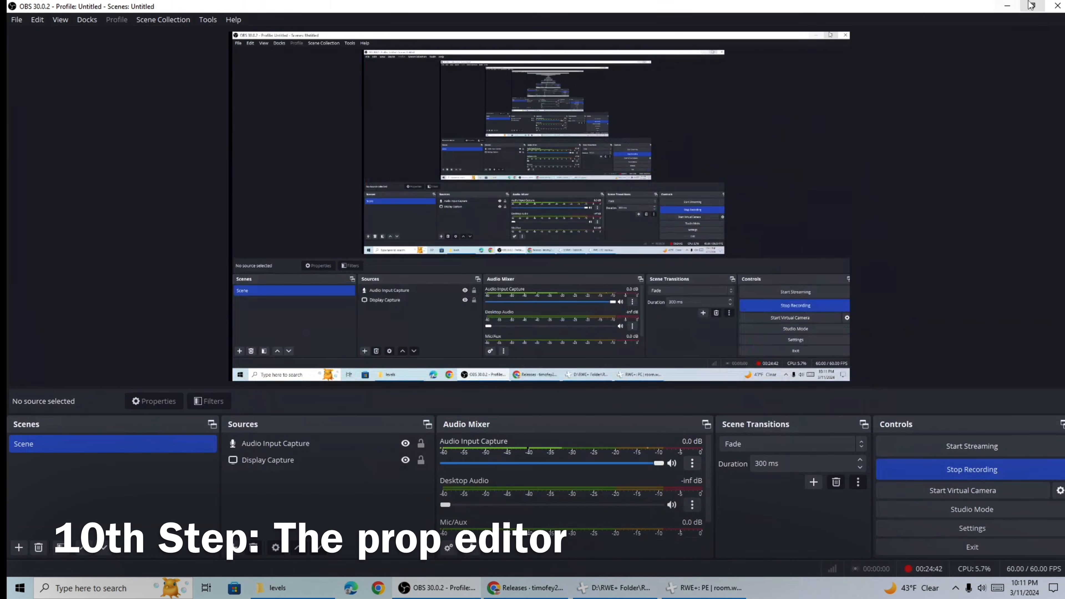
{"action": "left_click", "coordinate": [1008, 7]}
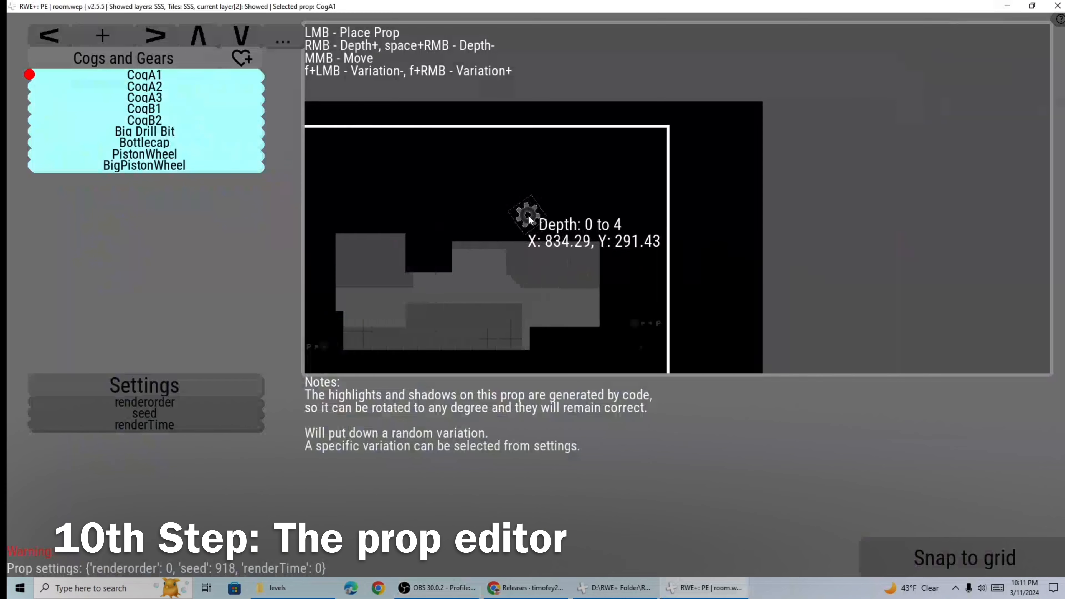
- Place a CogA1 prop with depth 0 to 4 above the left part of the room
{"action": "key", "text": "Left"}
{"action": "key", "text": "Down"}
{"action": "key", "text": "Left"}
{"action": "key", "text": "Right"}
{"action": "key", "text": "Up"}
{"action": "key", "text": "Down"}
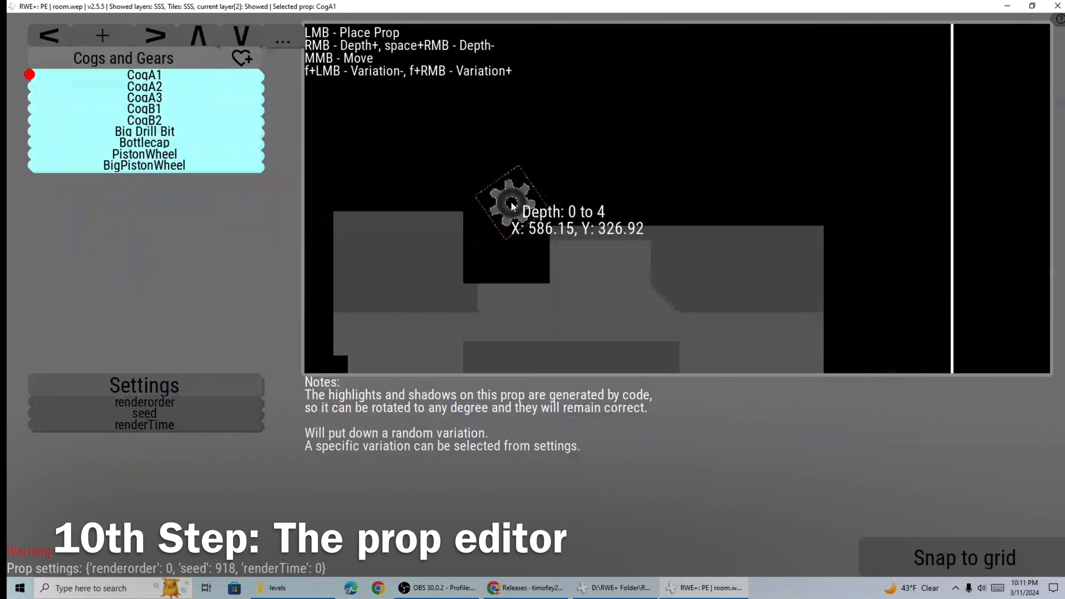
{"action": "key", "text": "Up"}
{"action": "scroll", "coordinate": [537, 228], "scroll_direction": "down", "scroll_amount": 6}
{"action": "key", "text": "Left"}
{"action": "scroll", "coordinate": [537, 229], "scroll_direction": "up", "scroll_amount": 5}
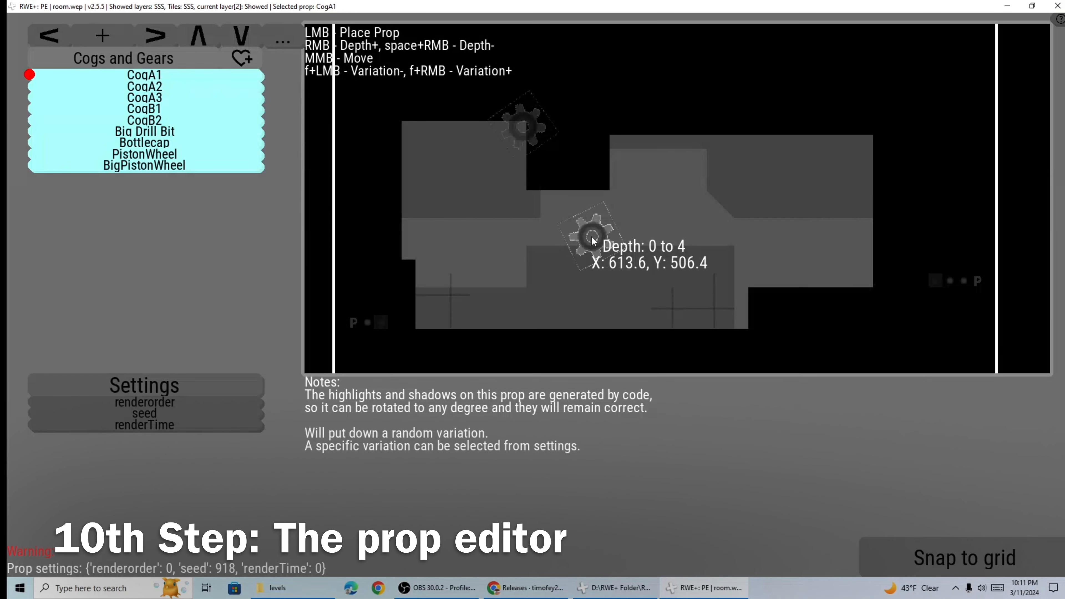
- Cycle through the layers to check the placed cog, and save the room project
{"action": "key", "text": "l"}
{"action": "key", "text": "l"}
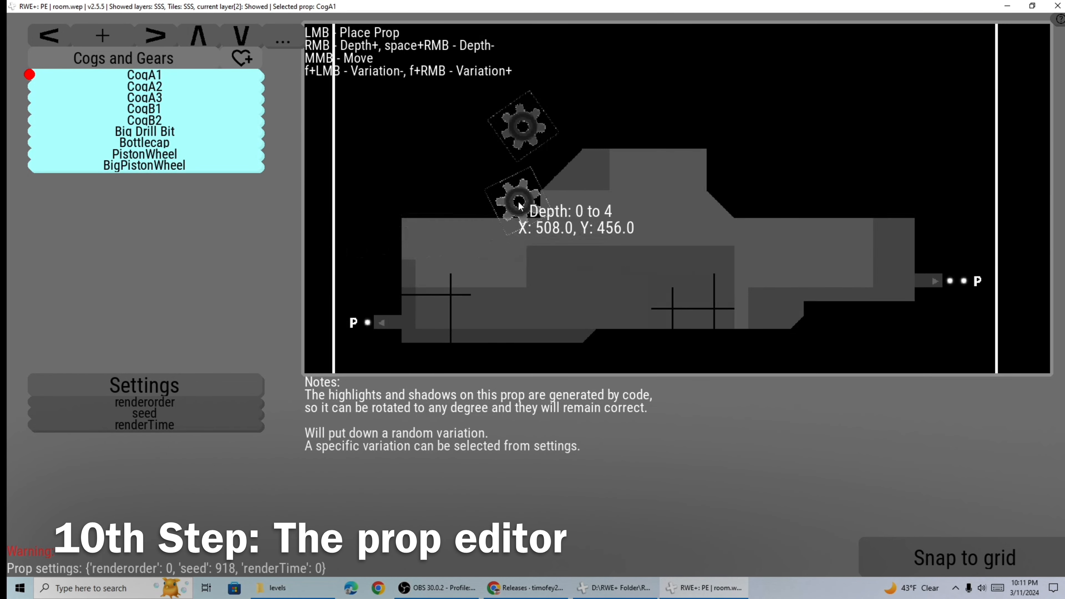
{"action": "key", "text": "l"}
{"action": "key", "text": "l"}
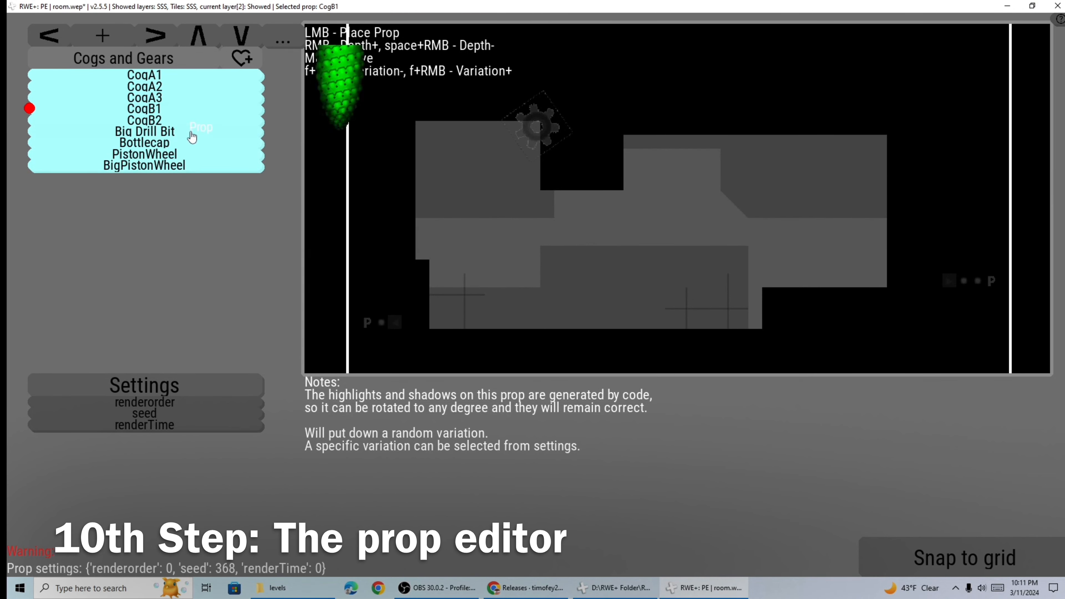
{"action": "key", "text": "l"}
{"action": "key", "text": "ctrl+s"}
{"action": "left_click", "coordinate": [713, 151]}
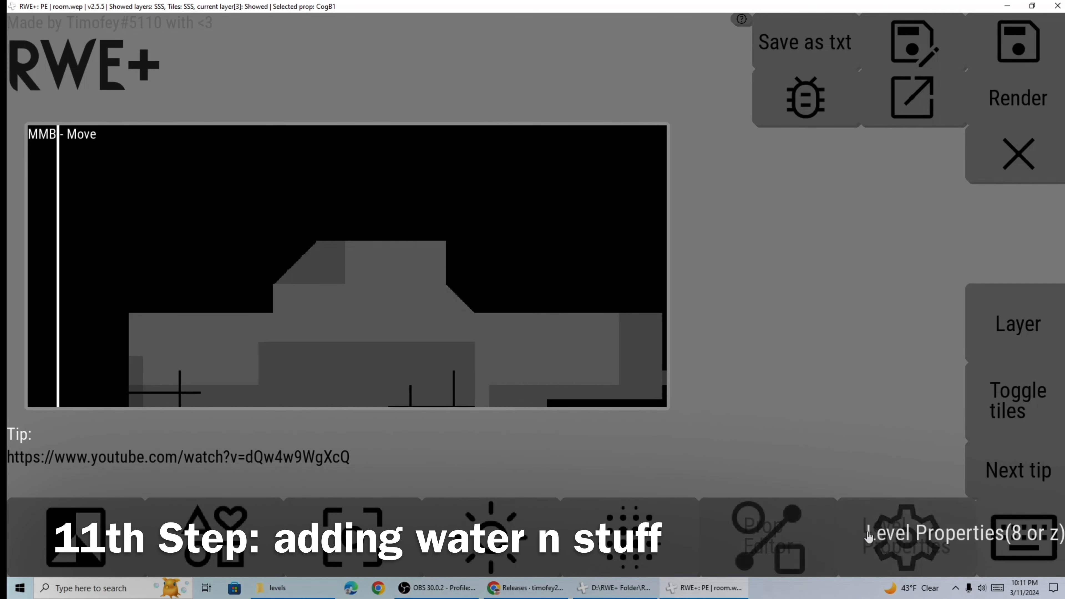
- Set the room's water level to 5 in the level properties and return to the main menu
{"action": "left_click", "coordinate": [923, 541]}
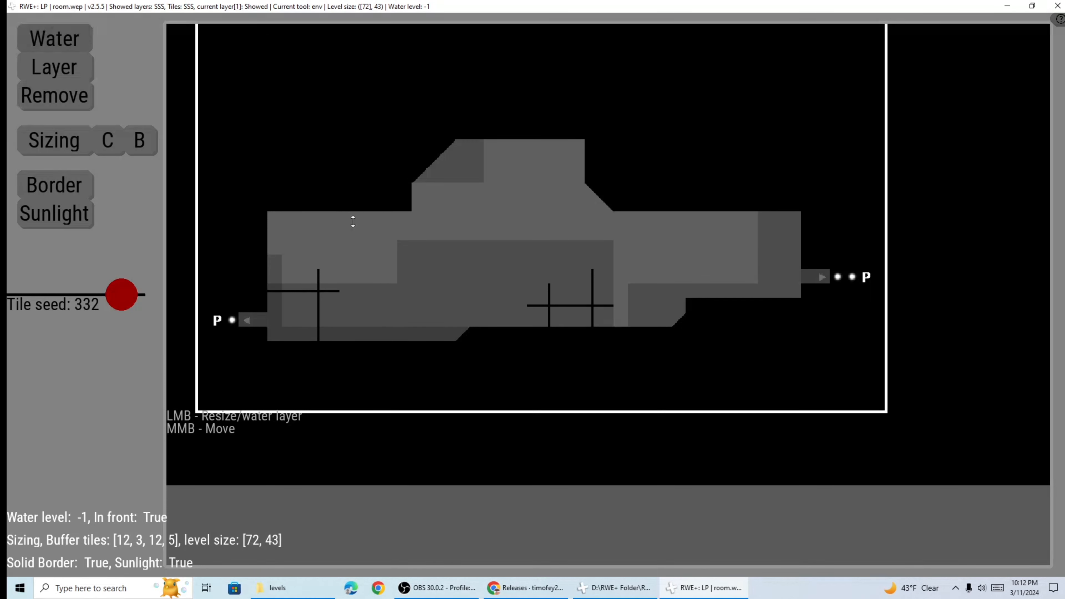
{"action": "left_click_drag", "start_coordinate": [417, 411], "coordinate": [403, 309]}
{"action": "scroll", "coordinate": [414, 301], "scroll_direction": "down", "scroll_amount": 4}
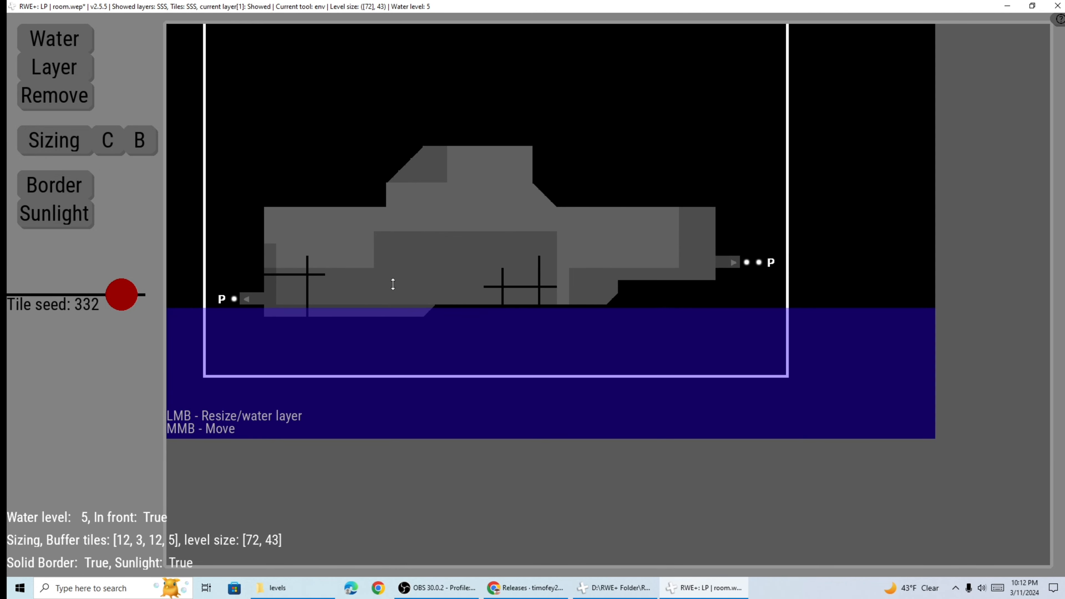
{"action": "scroll", "coordinate": [393, 284], "scroll_direction": "up", "scroll_amount": 5}
{"action": "scroll", "coordinate": [390, 283], "scroll_direction": "down", "scroll_amount": 1}
{"action": "scroll", "coordinate": [389, 282], "scroll_direction": "up", "scroll_amount": 1}
{"action": "scroll", "coordinate": [387, 282], "scroll_direction": "down", "scroll_amount": 1}
{"action": "scroll", "coordinate": [384, 281], "scroll_direction": "up", "scroll_amount": 1}
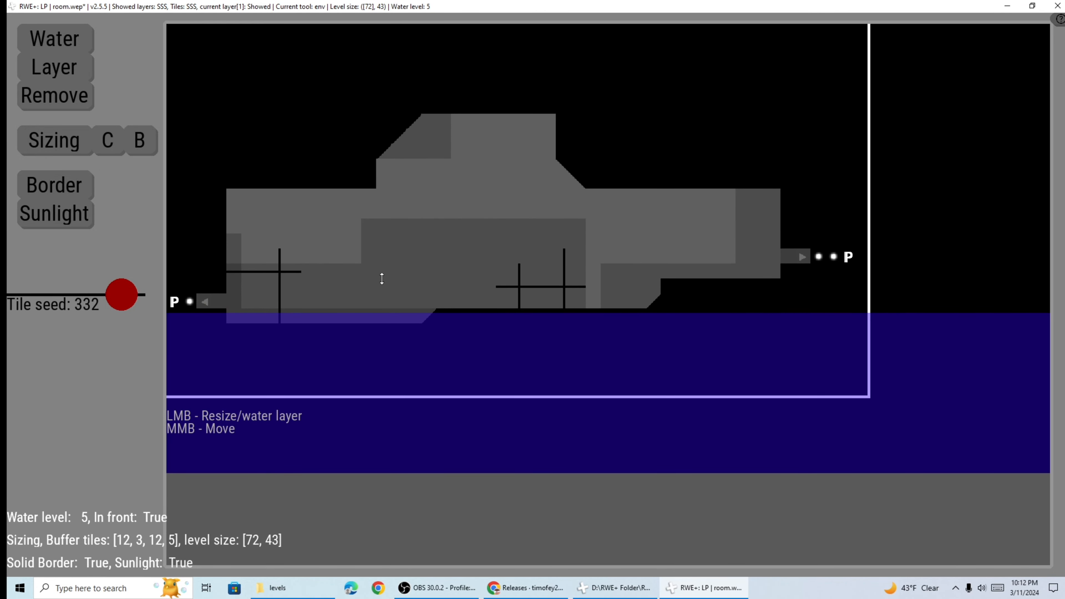
{"action": "key", "text": "Escape"}
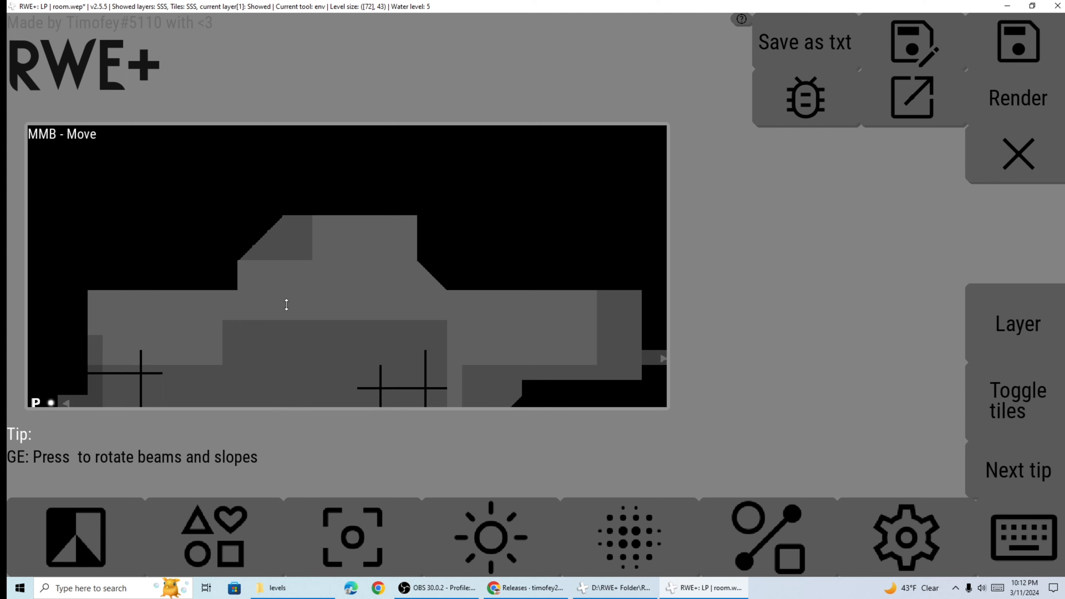
- Examine the whole room layout and its border frame in the main menu preview
{"action": "scroll", "coordinate": [286, 304], "scroll_direction": "down", "scroll_amount": 7}
{"action": "key", "text": "Down"}
{"action": "key", "text": "Up"}
{"action": "key", "text": "Right"}
{"action": "key", "text": "Left"}
{"action": "key", "text": "Down"}
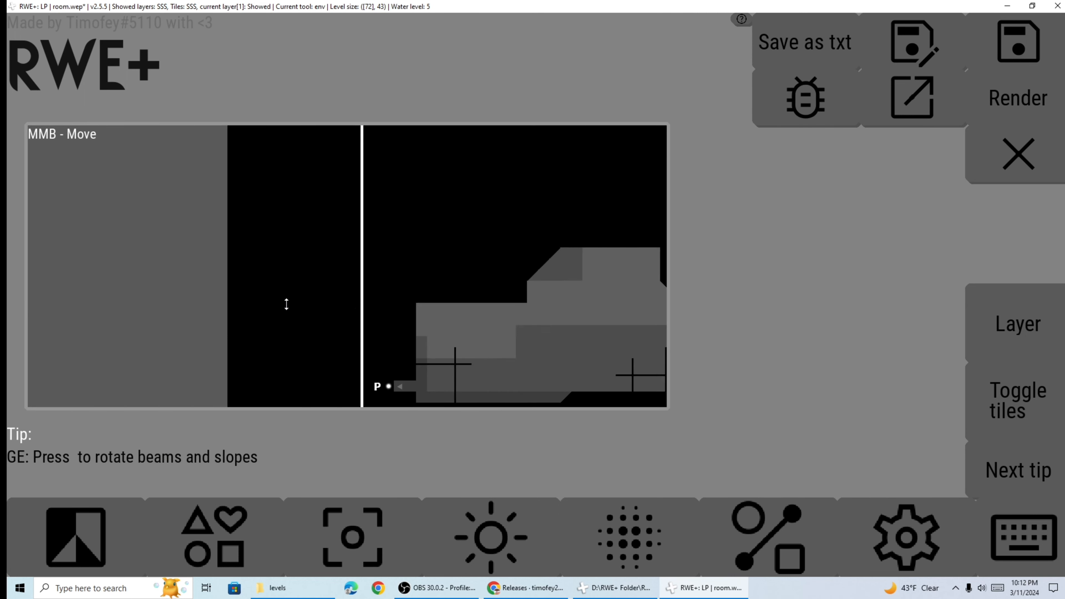
{"action": "scroll", "coordinate": [287, 304], "scroll_direction": "down", "scroll_amount": 5}
{"action": "key", "text": "Down"}
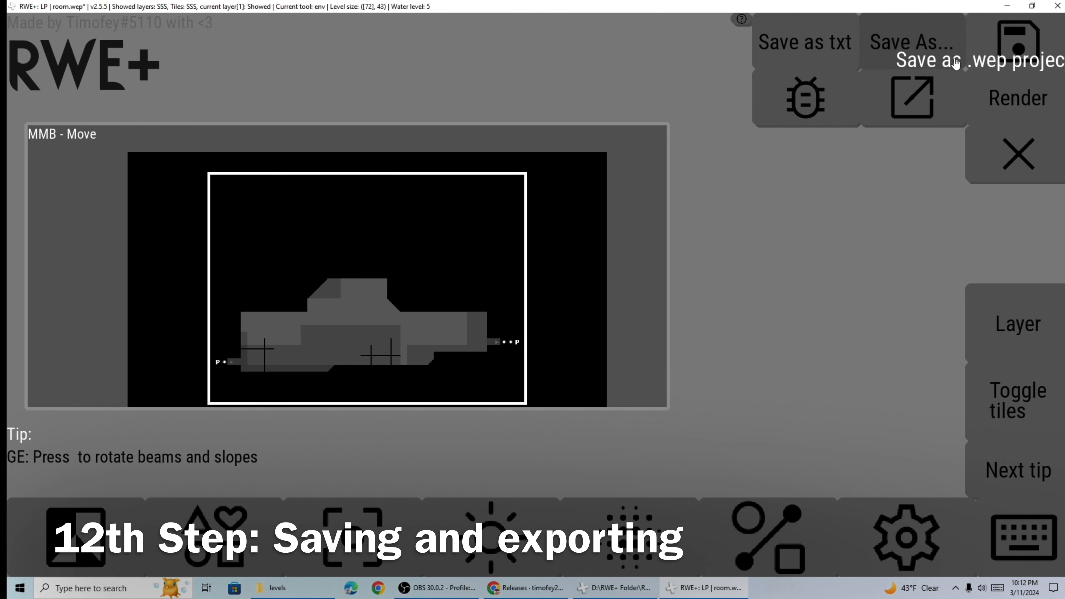
- Start saving the project under a new name and browse to the SteamLibrary steamapps common folder on drive D
{"action": "left_click", "coordinate": [940, 65]}
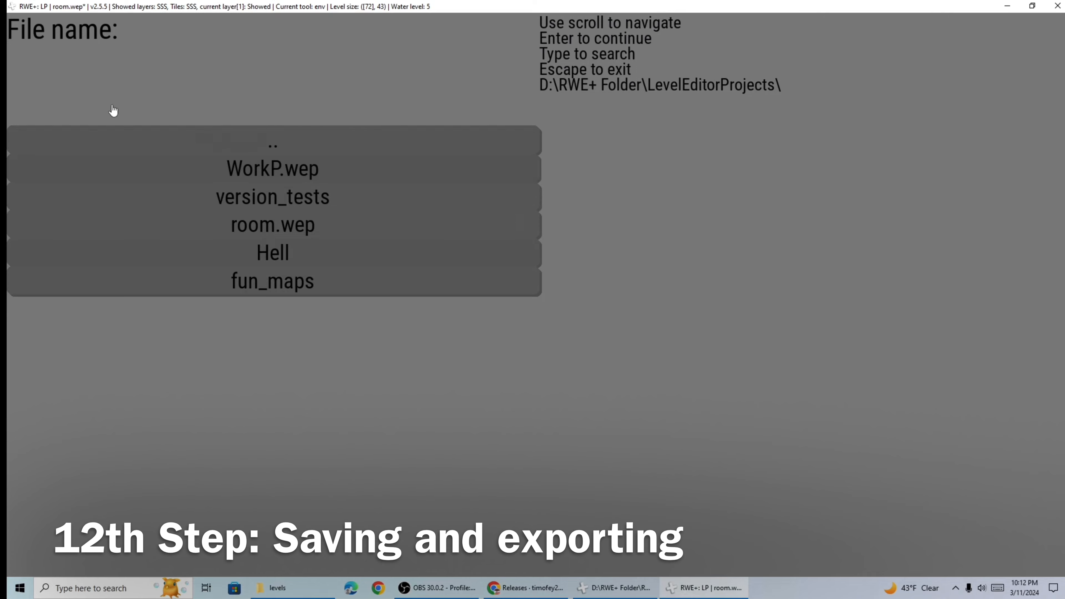
{"action": "left_click", "coordinate": [268, 133]}
{"action": "left_click", "coordinate": [268, 132]}
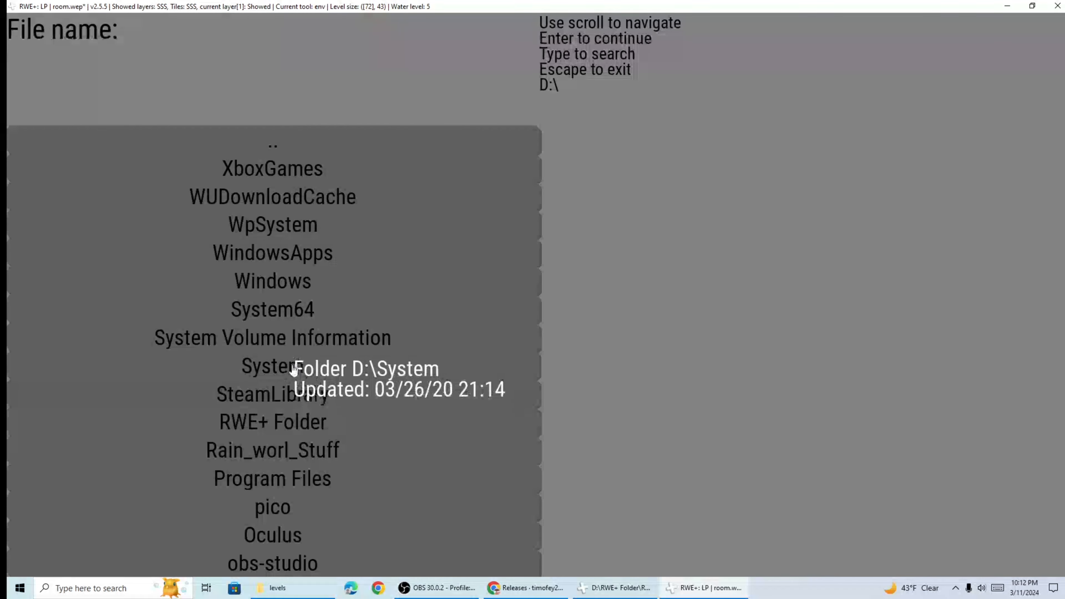
{"action": "left_click", "coordinate": [290, 395]}
{"action": "left_click", "coordinate": [285, 168]}
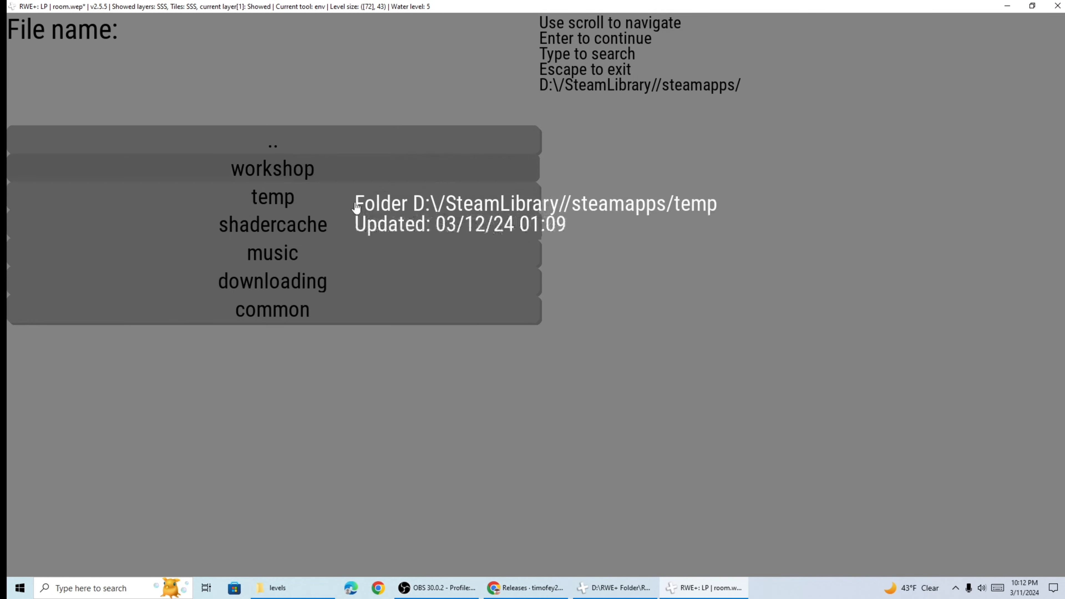
{"action": "left_click", "coordinate": [304, 310]}
{"action": "scroll", "coordinate": [398, 364], "scroll_direction": "down", "scroll_amount": 15}
{"action": "scroll", "coordinate": [328, 354], "scroll_direction": "down", "scroll_amount": 20}
{"action": "scroll", "coordinate": [327, 354], "scroll_direction": "up", "scroll_amount": 20}
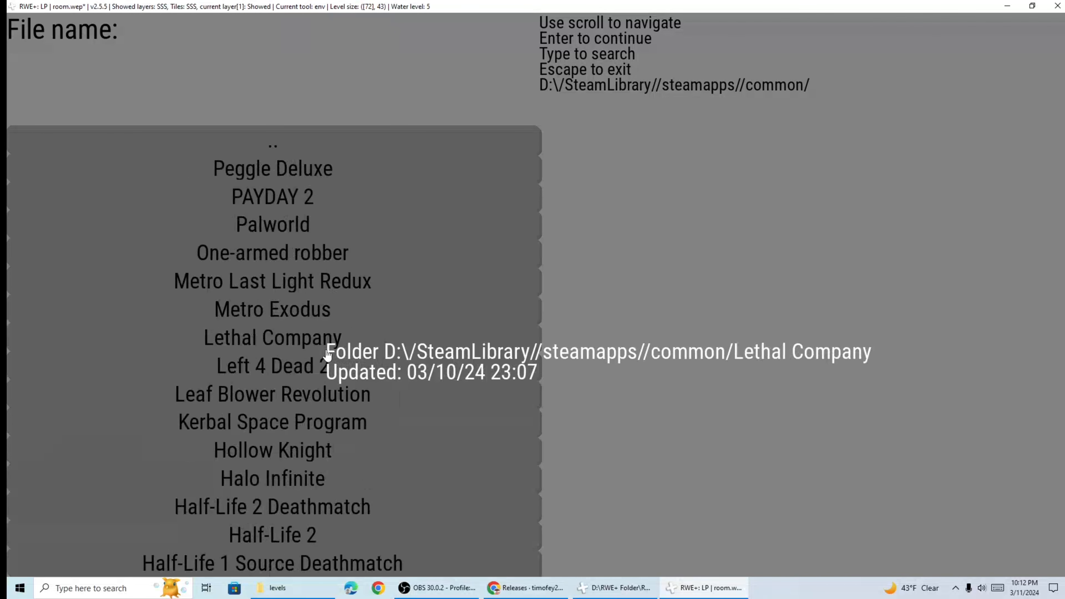
{"action": "scroll", "coordinate": [328, 354], "scroll_direction": "up", "scroll_amount": 13}
- Save the project as Lo in the levels folder of Rain World's thenorthernexpansion mod
{"action": "left_click", "coordinate": [306, 340]}
{"action": "left_click", "coordinate": [306, 166]}
{"action": "left_click", "coordinate": [305, 168]}
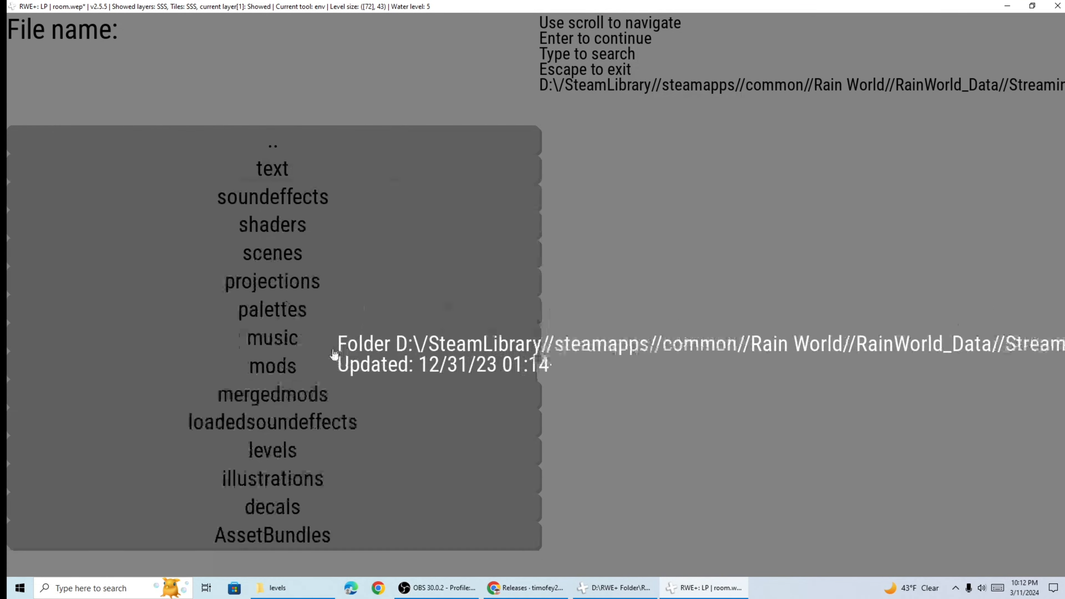
{"action": "left_click", "coordinate": [340, 359]}
{"action": "left_click", "coordinate": [311, 165]}
{"action": "left_click", "coordinate": [304, 234]}
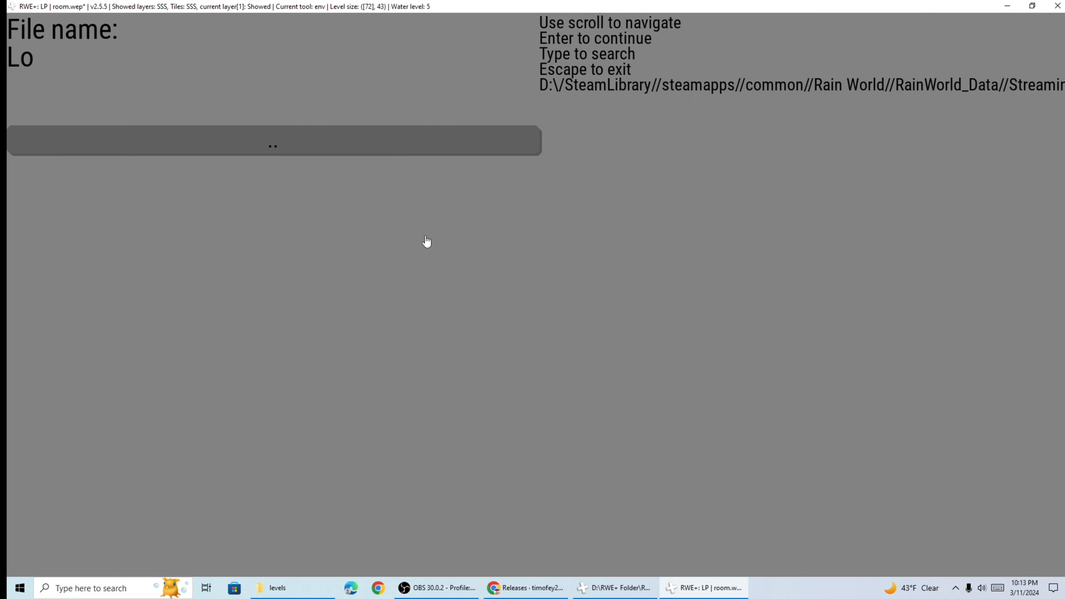
{"action": "key", "text": "Return"}
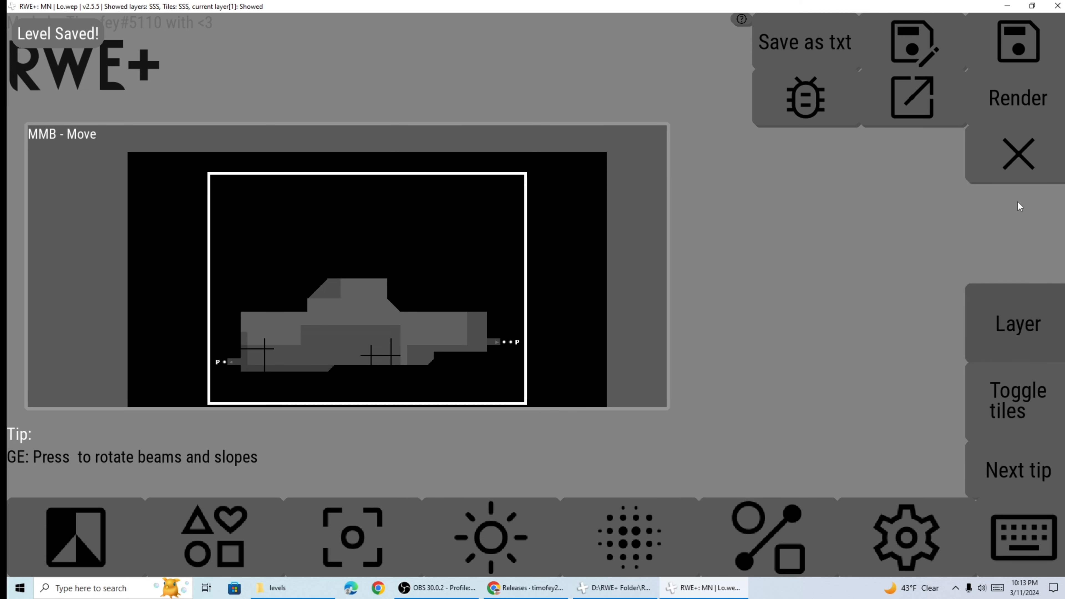
- Render the Lo project and open the output folder D:\RWE+ Folder\drizzle\Data\Levels in File Explorer
{"action": "left_click", "coordinate": [987, 128]}
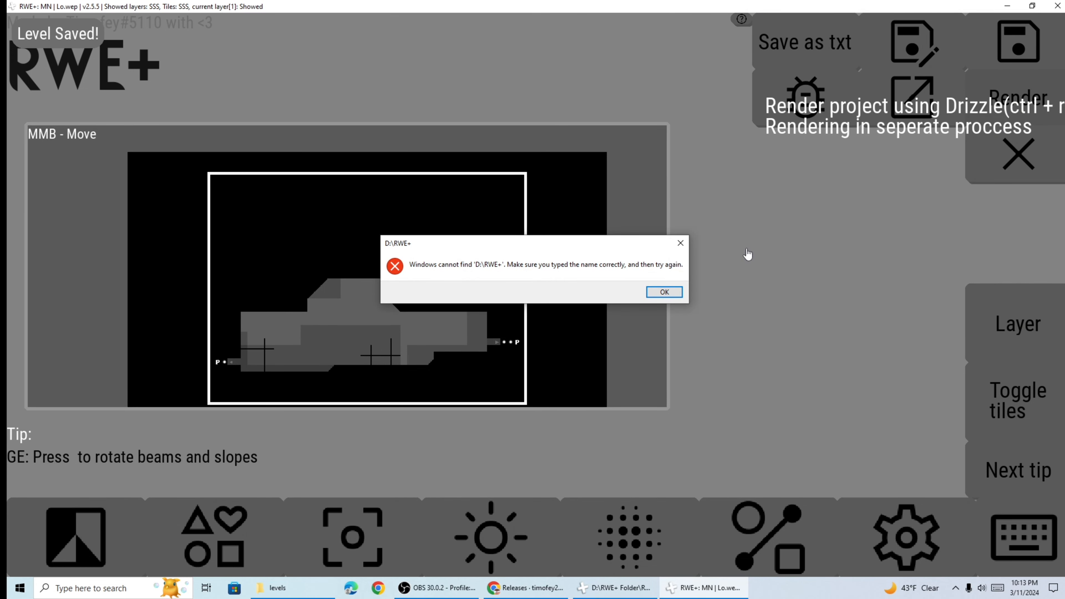
{"action": "left_click", "coordinate": [664, 292]}
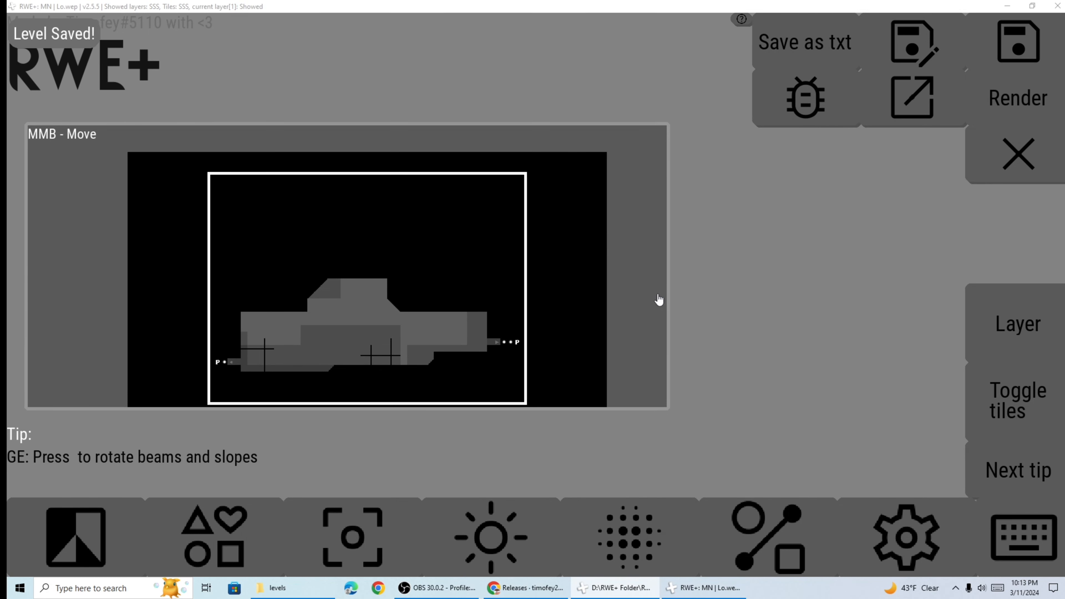
{"action": "left_click", "coordinate": [306, 583]}
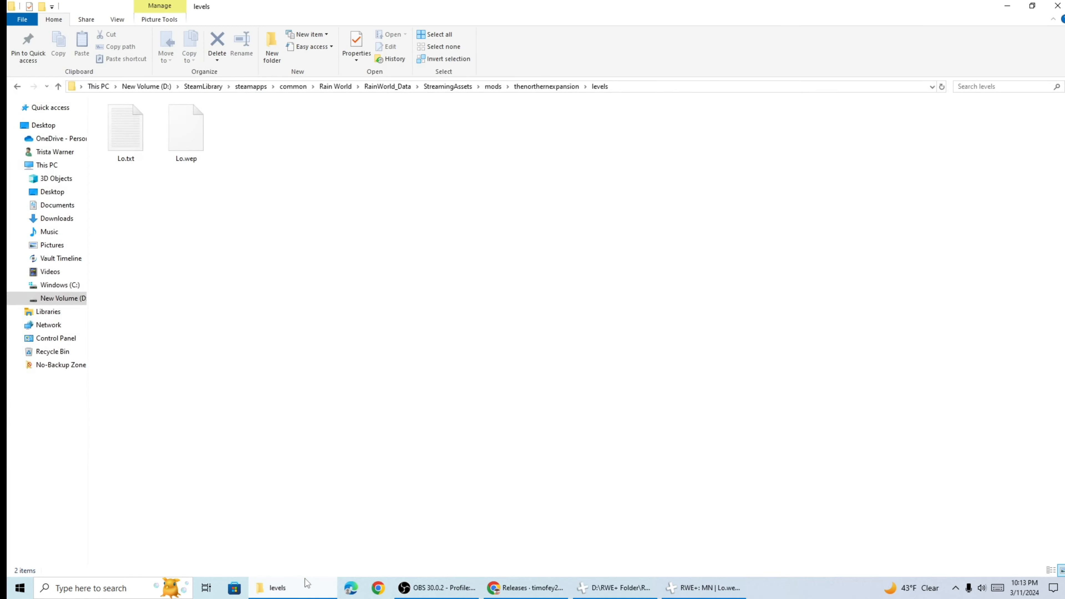
{"action": "left_click", "coordinate": [58, 298]}
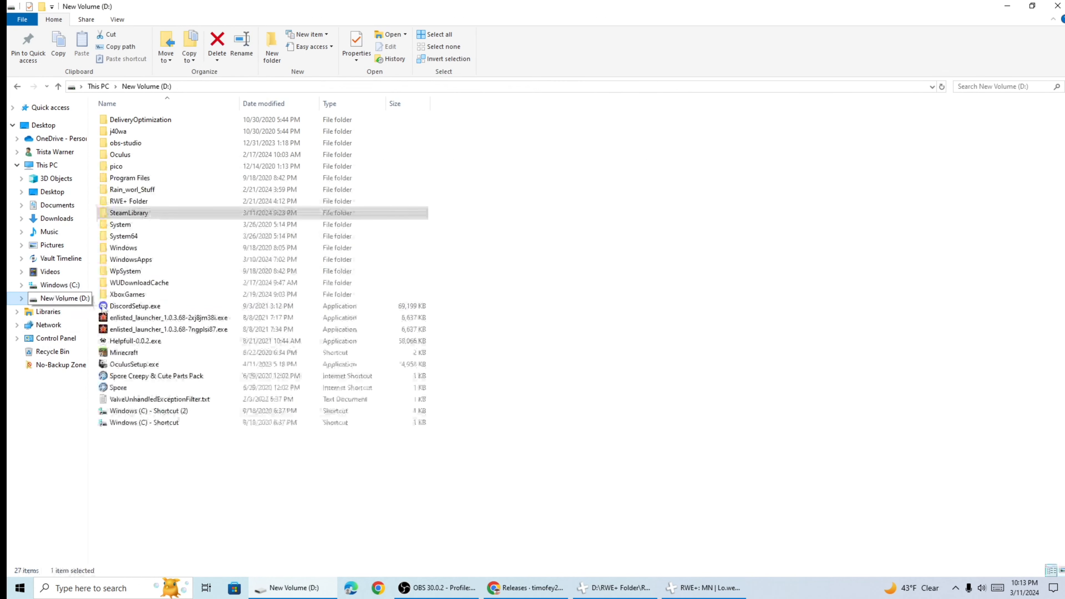
{"action": "left_click", "coordinate": [137, 201]}
{"action": "double_click", "coordinate": [136, 201]}
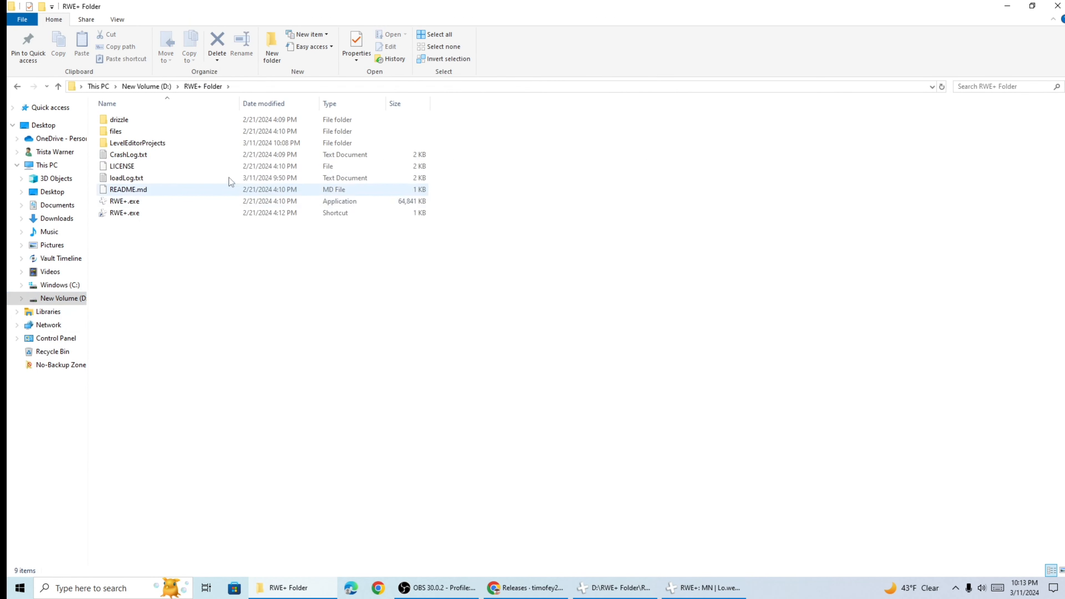
{"action": "double_click", "coordinate": [157, 122]}
{"action": "double_click", "coordinate": [154, 118]}
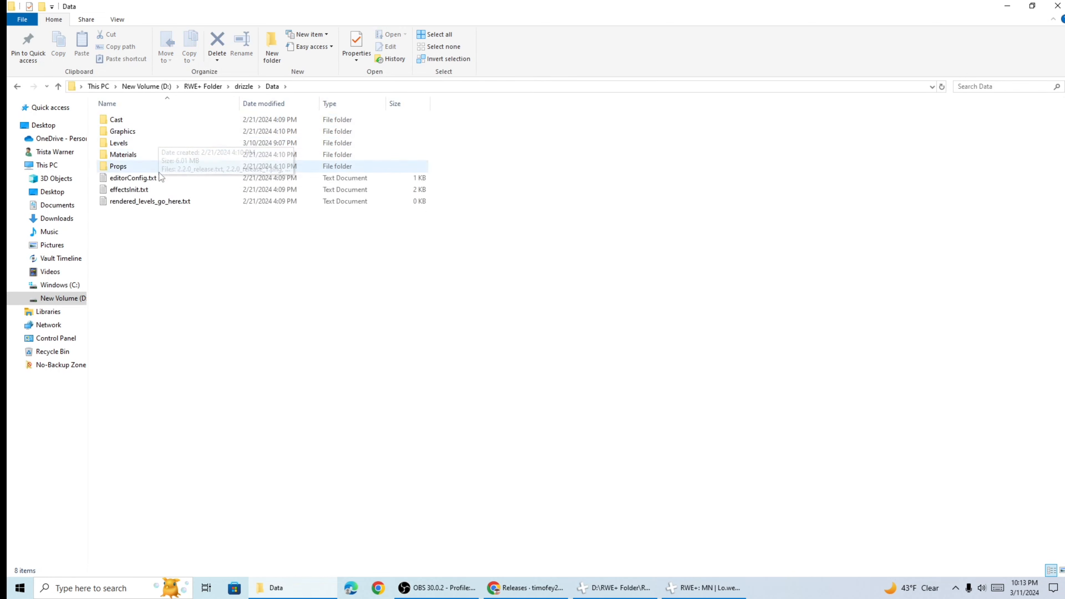
{"action": "double_click", "coordinate": [153, 142]}
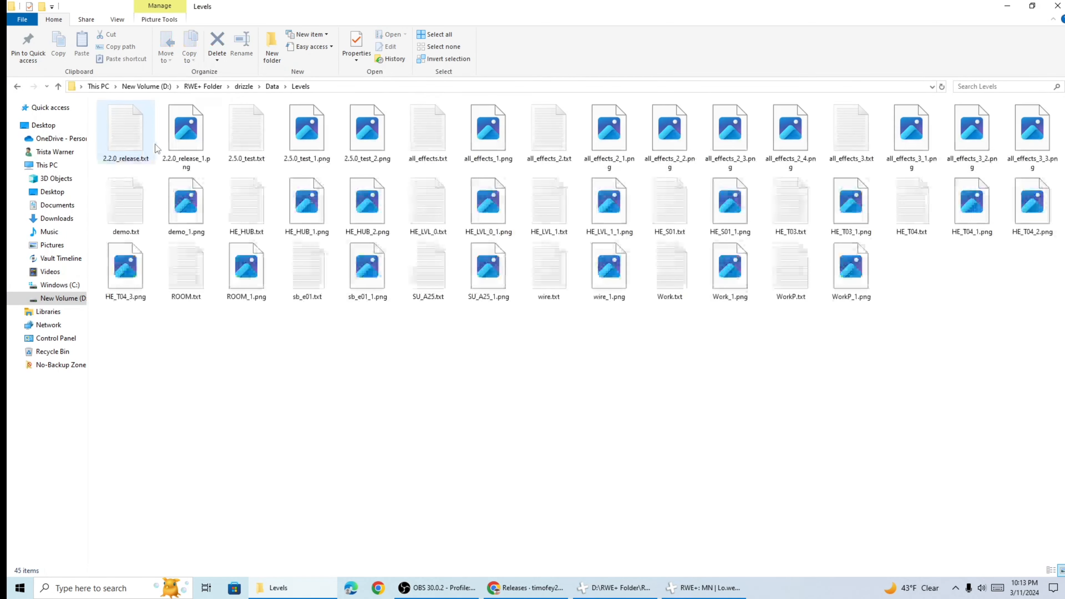
- Copy the rendered Lo.txt and Lo_1.png and open Rain World's mods\thenorthernexpansion\levels folder
{"action": "left_click", "coordinate": [186, 203]}
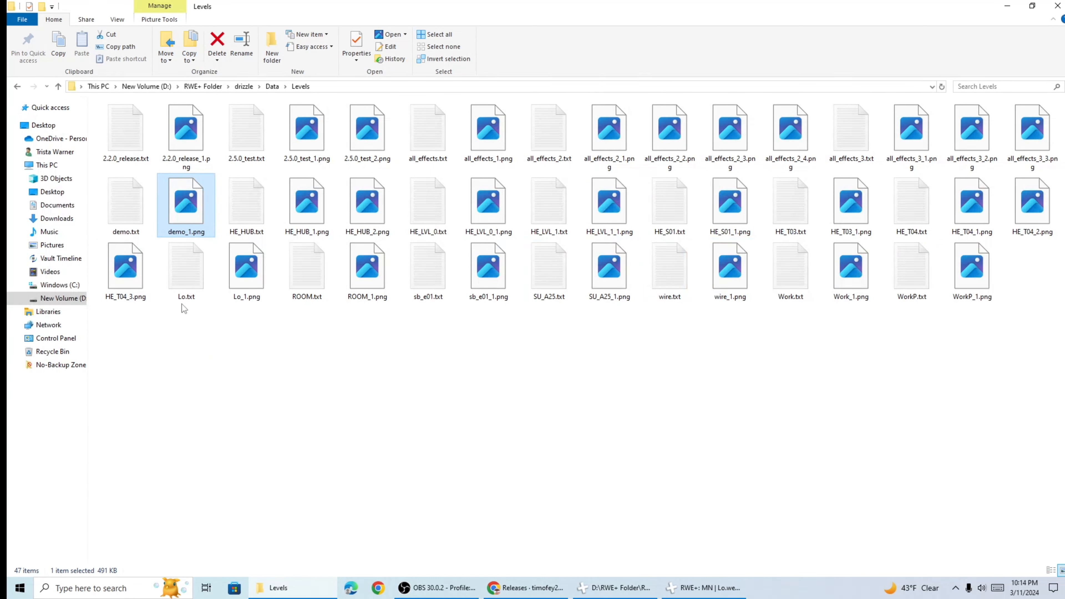
{"action": "left_click_drag", "start_coordinate": [250, 335], "coordinate": [179, 286]}
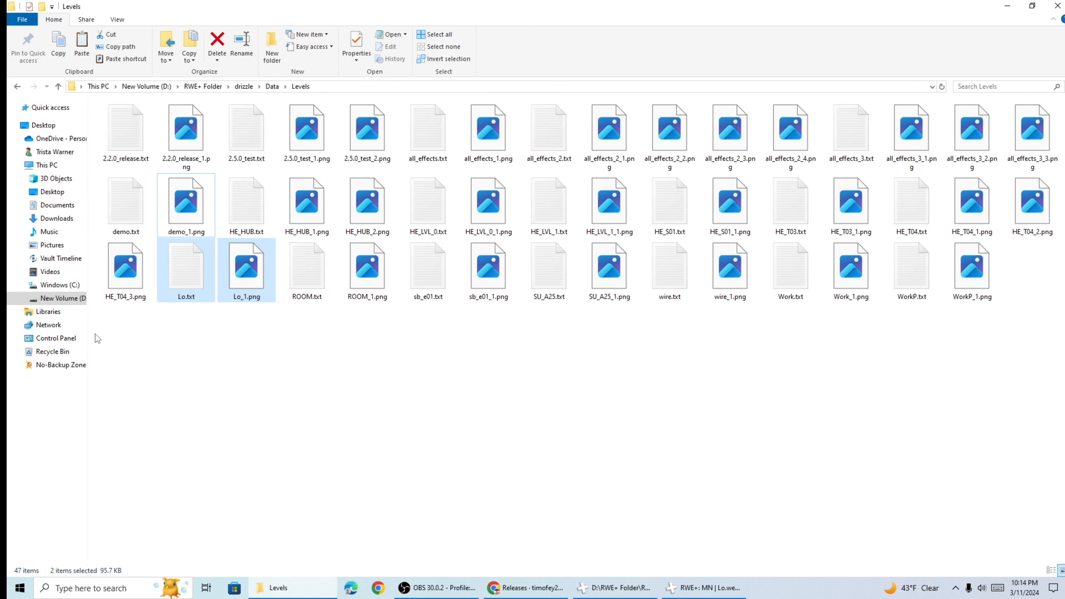
{"action": "left_click", "coordinate": [67, 302]}
{"action": "double_click", "coordinate": [133, 212]}
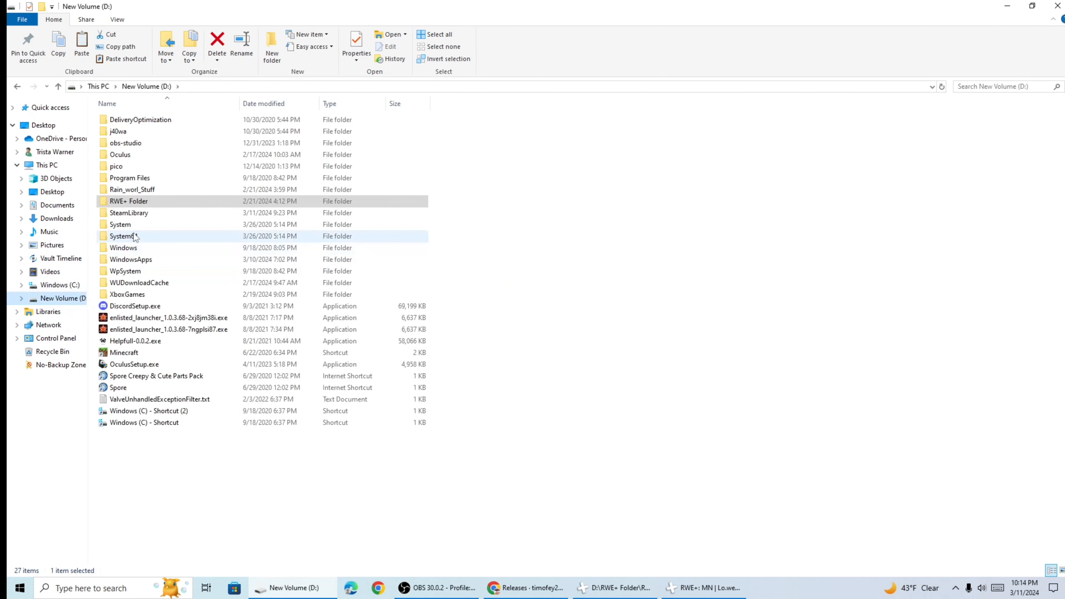
{"action": "double_click", "coordinate": [133, 120]}
{"action": "double_click", "coordinate": [129, 121]}
{"action": "scroll", "coordinate": [183, 289], "scroll_direction": "down", "scroll_amount": 15}
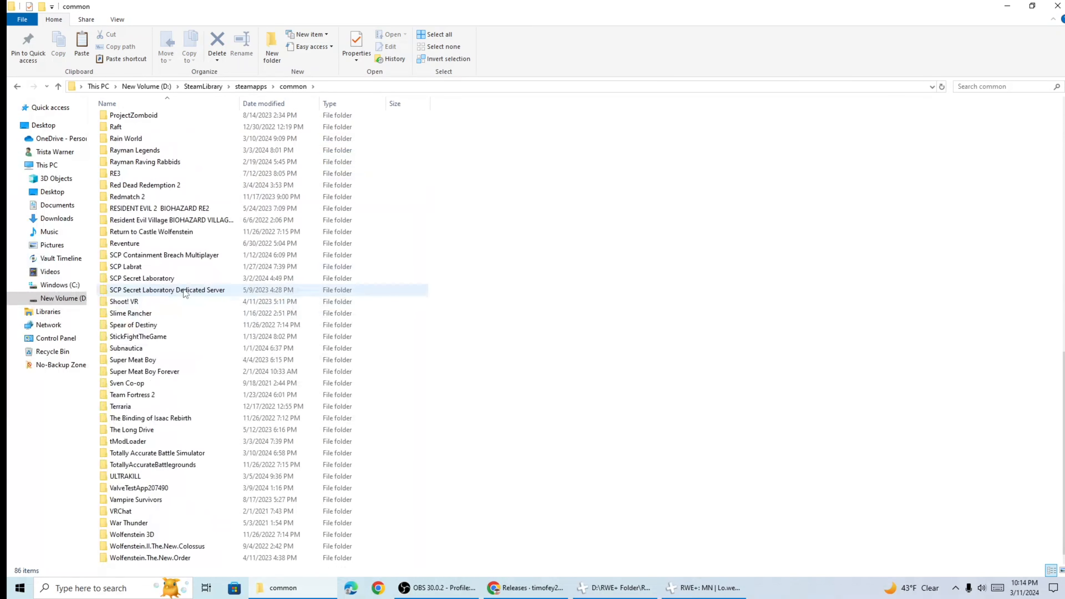
{"action": "double_click", "coordinate": [147, 142]}
{"action": "double_click", "coordinate": [147, 143]}
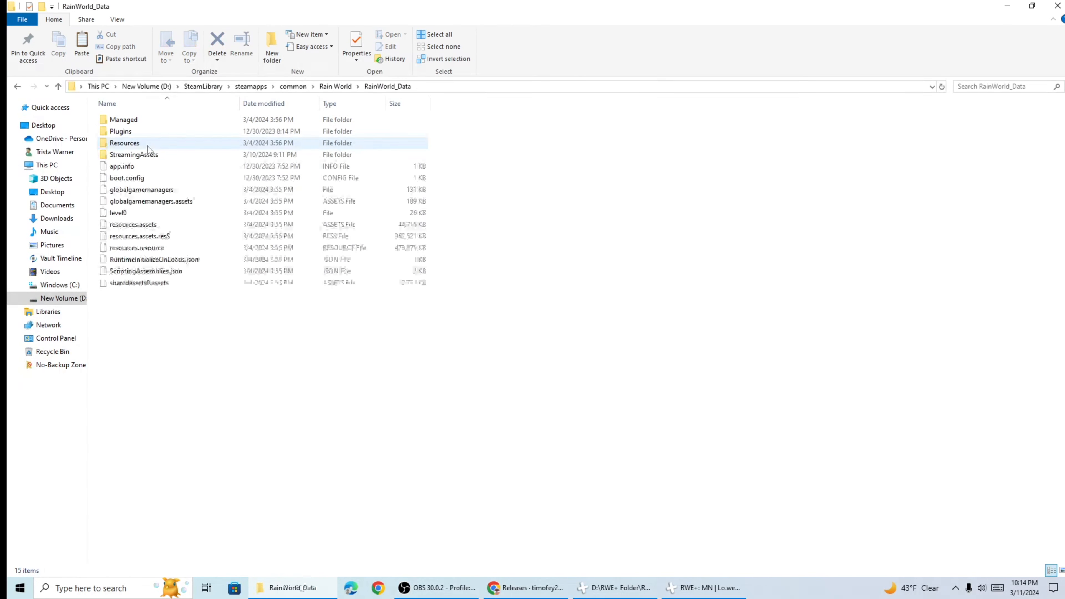
{"action": "double_click", "coordinate": [144, 143]}
{"action": "double_click", "coordinate": [137, 201]}
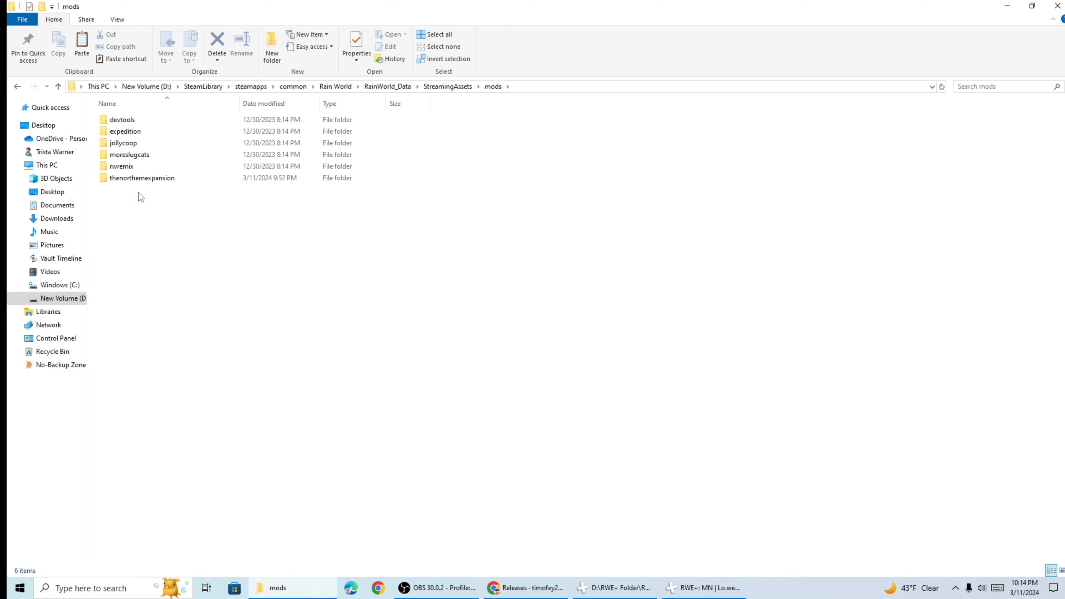
{"action": "double_click", "coordinate": [156, 178]}
{"action": "double_click", "coordinate": [135, 119]}
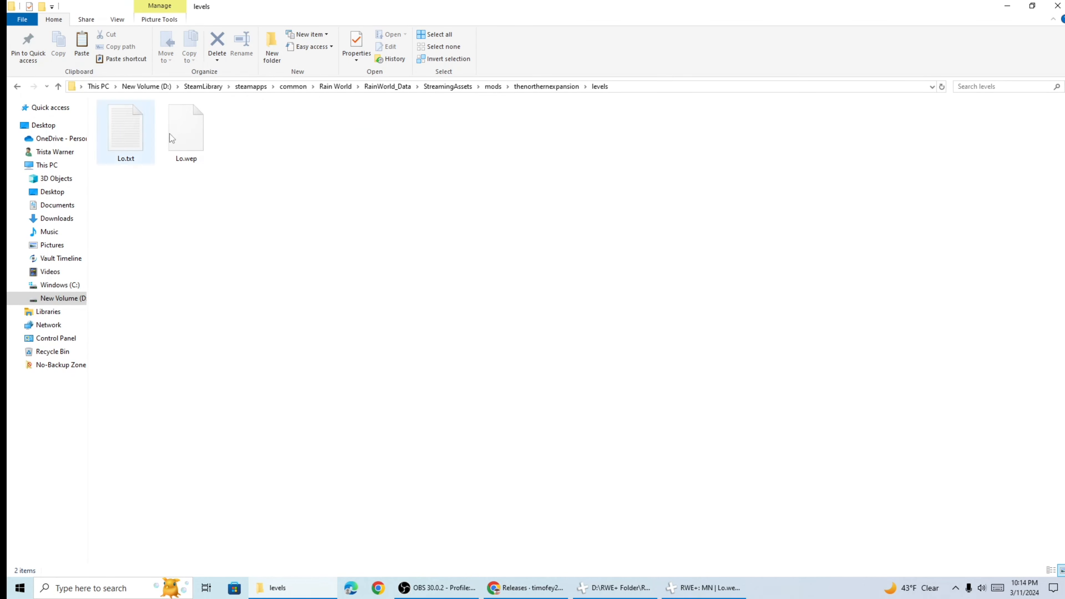
- Delete the existing Lo.txt and Lo.wep from the mod's levels folder and paste the copied render files there
{"action": "left_click_drag", "start_coordinate": [214, 195], "coordinate": [120, 126]}
{"action": "left_click", "coordinate": [216, 45]}
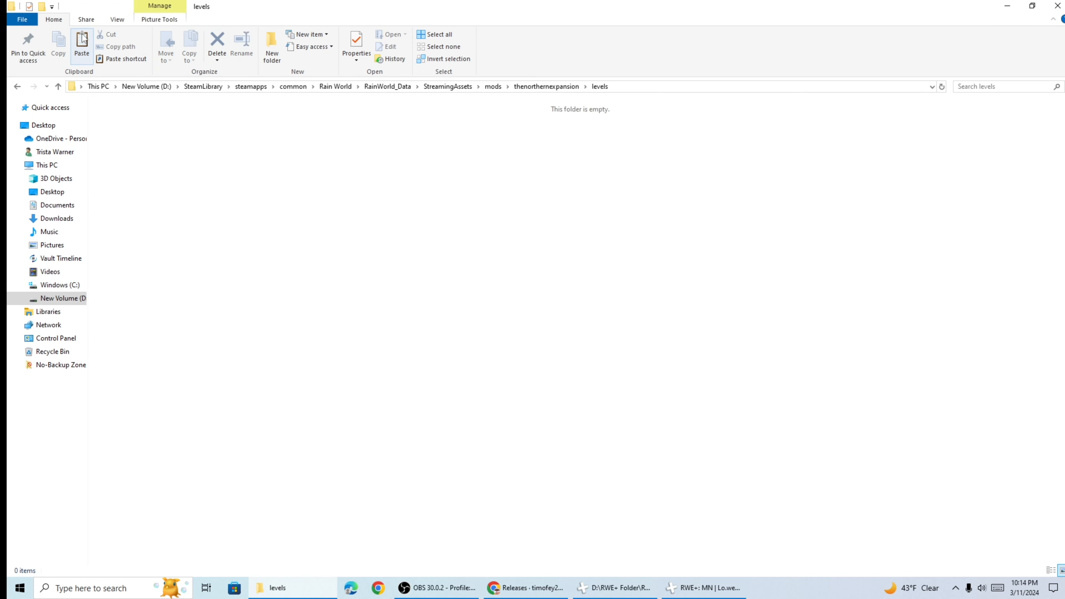
{"action": "left_click", "coordinate": [83, 41]}
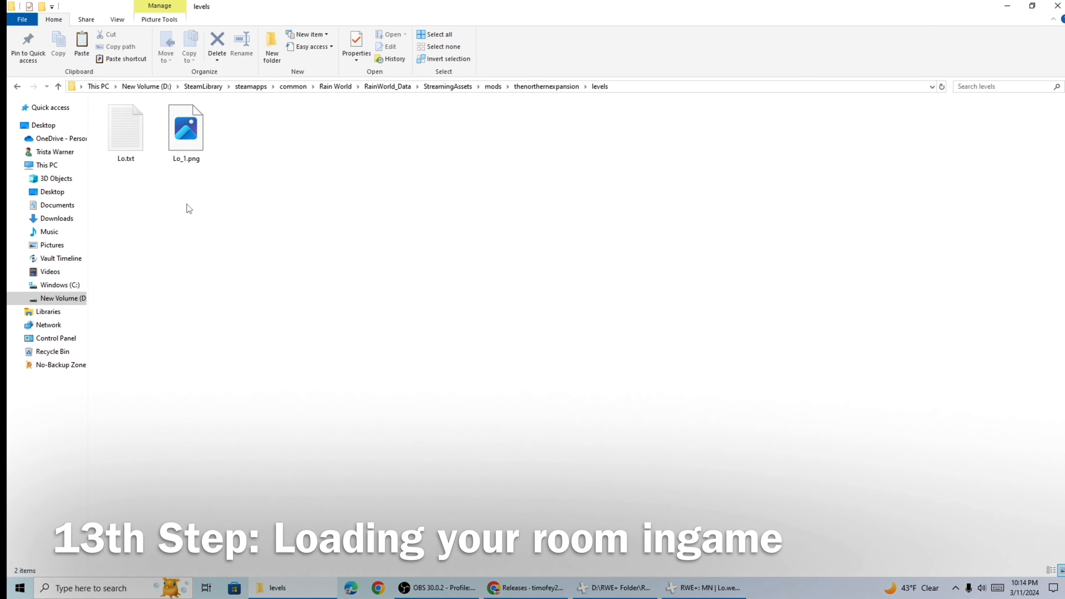
- Close RWE+ and open the Remix mod list in Rain World
{"action": "left_click", "coordinate": [1006, 11]}
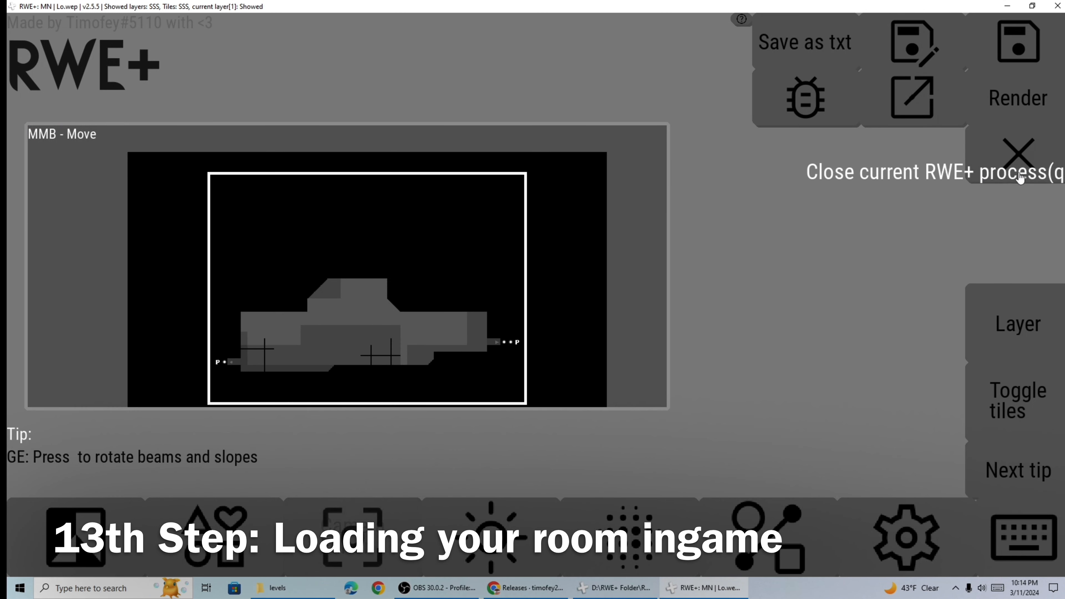
{"action": "left_click", "coordinate": [1013, 172]}
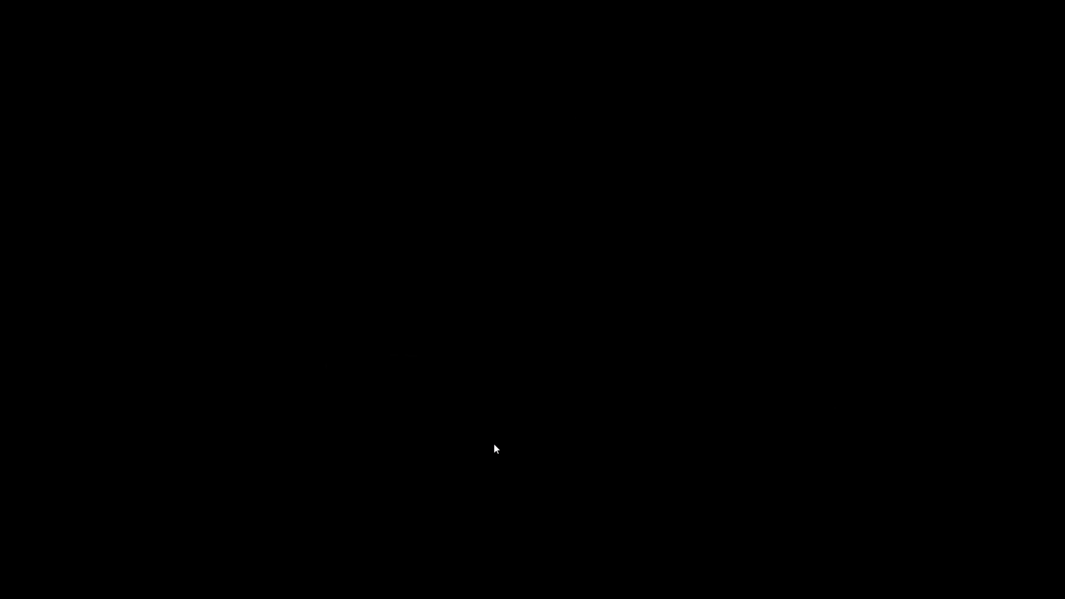
{"action": "key", "text": "Down"}
{"action": "key", "text": "Down"}
{"action": "key", "text": "Down"}
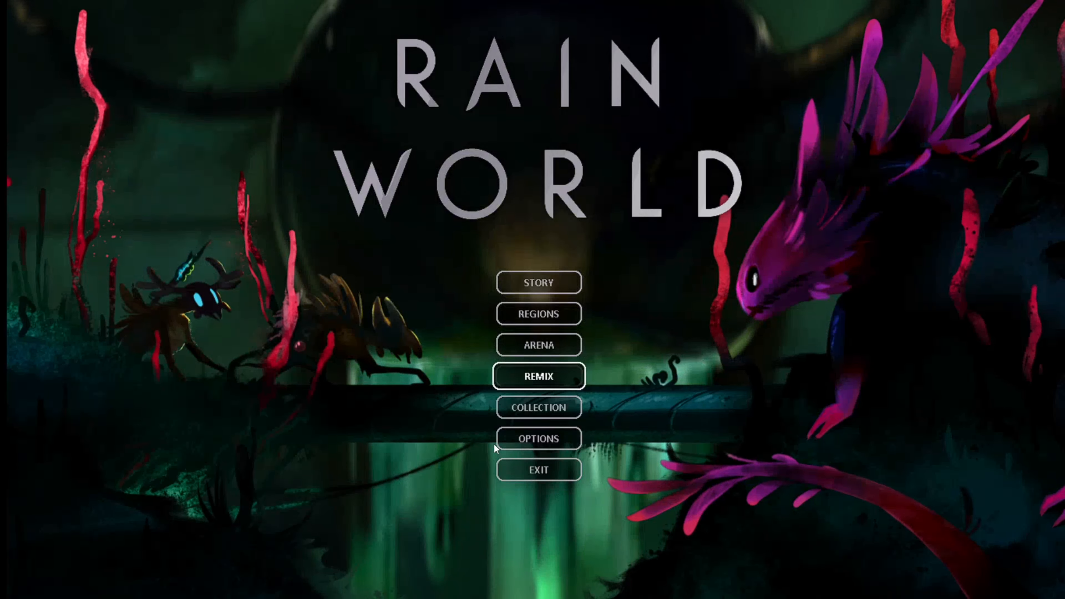
{"action": "key", "text": "Return"}
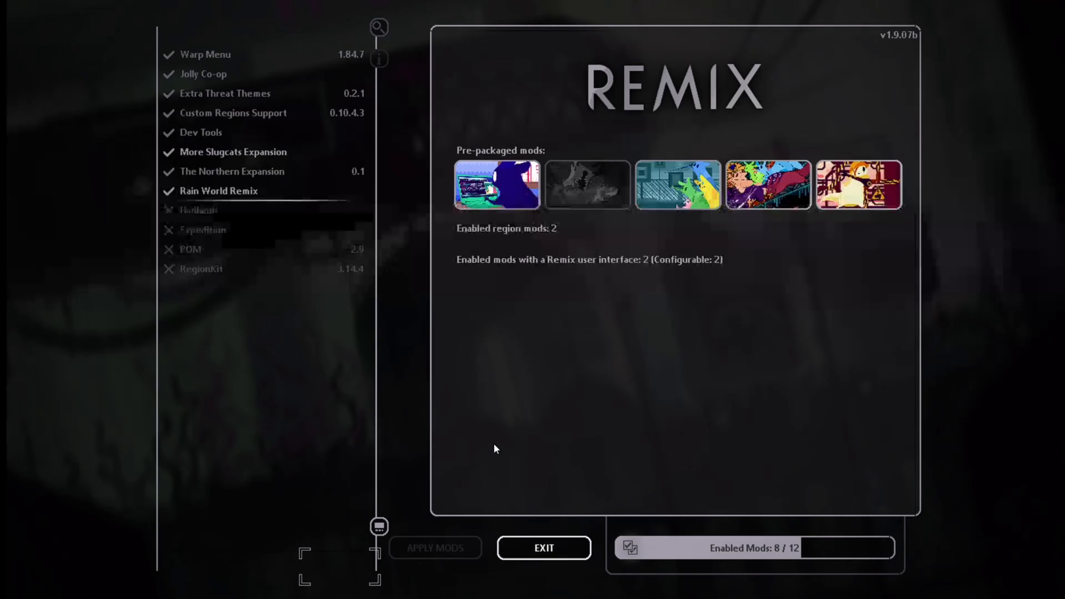
- Look through the Remix mod list for the Warp Menu and The Northern Expansion entries and their status
{"action": "key", "text": "Left"}
{"action": "key", "text": "Up"}
{"action": "key", "text": "Up"}
{"action": "key", "text": "Up"}
{"action": "key", "text": "Up"}
{"action": "key", "text": "Up"}
{"action": "key", "text": "Up"}
{"action": "key", "text": "Up"}
{"action": "key", "text": "Up"}
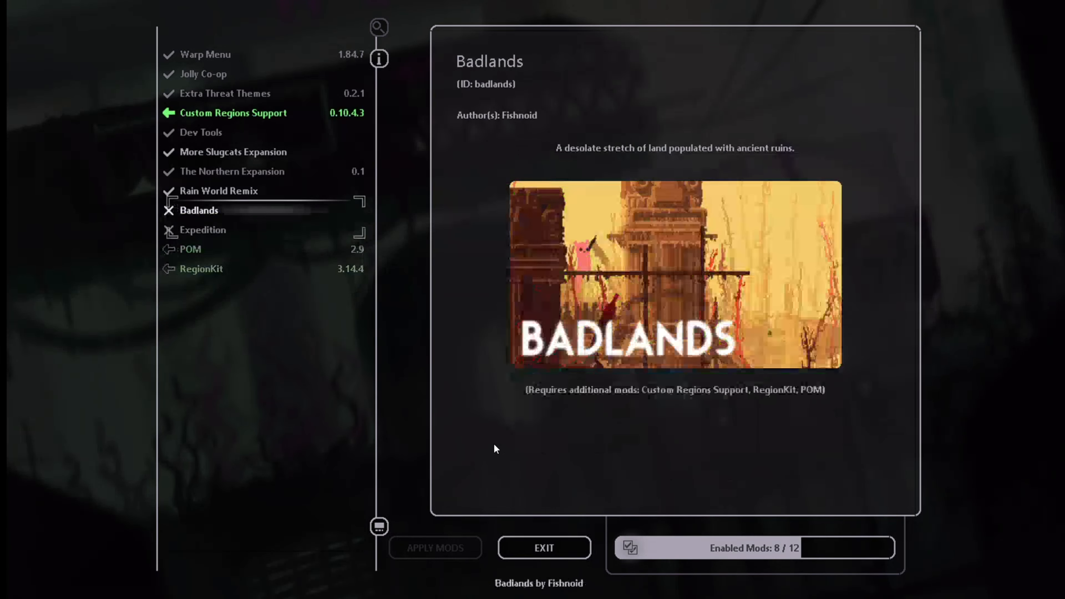
{"action": "key", "text": "Up"}
{"action": "key", "text": "Up"}
{"action": "key", "text": "Up"}
{"action": "key", "text": "Up"}
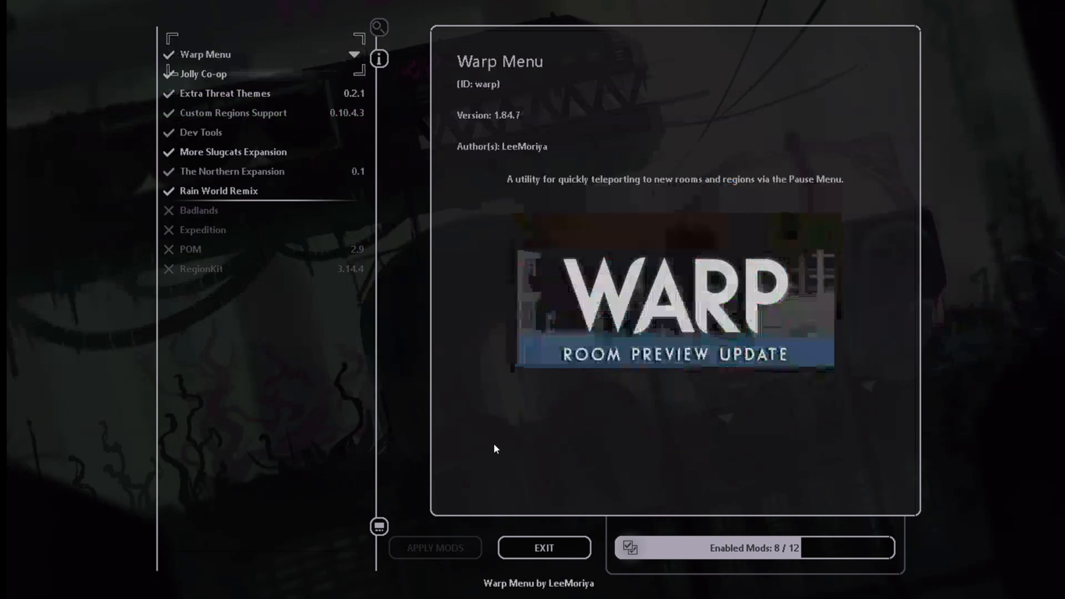
{"action": "key", "text": "Down"}
{"action": "key", "text": "Down"}
{"action": "key", "text": "Down"}
{"action": "key", "text": "Down"}
{"action": "key", "text": "Down"}
{"action": "key", "text": "Down"}
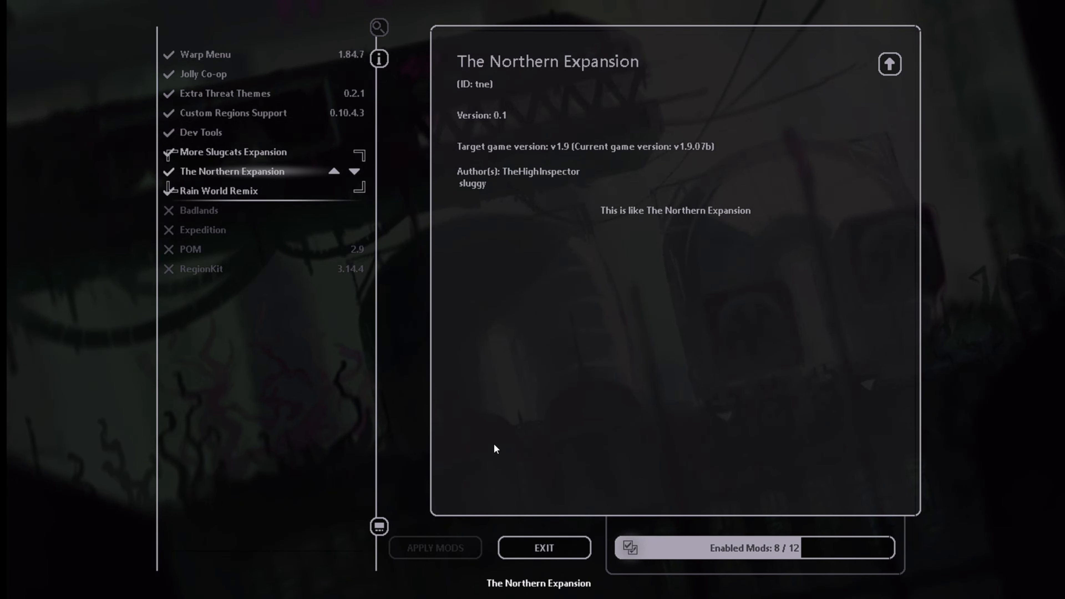
- Leave the Remix screen and open the Arena mode's Competitive setup
{"action": "key", "text": "Up"}
{"action": "key", "text": "Up"}
{"action": "key", "text": "Down"}
{"action": "key", "text": "Up"}
{"action": "key", "text": "Down"}
{"action": "key", "text": "Down"}
{"action": "key", "text": "Right"}
{"action": "key", "text": "Down"}
{"action": "key", "text": "Left"}
{"action": "key", "text": "Return"}
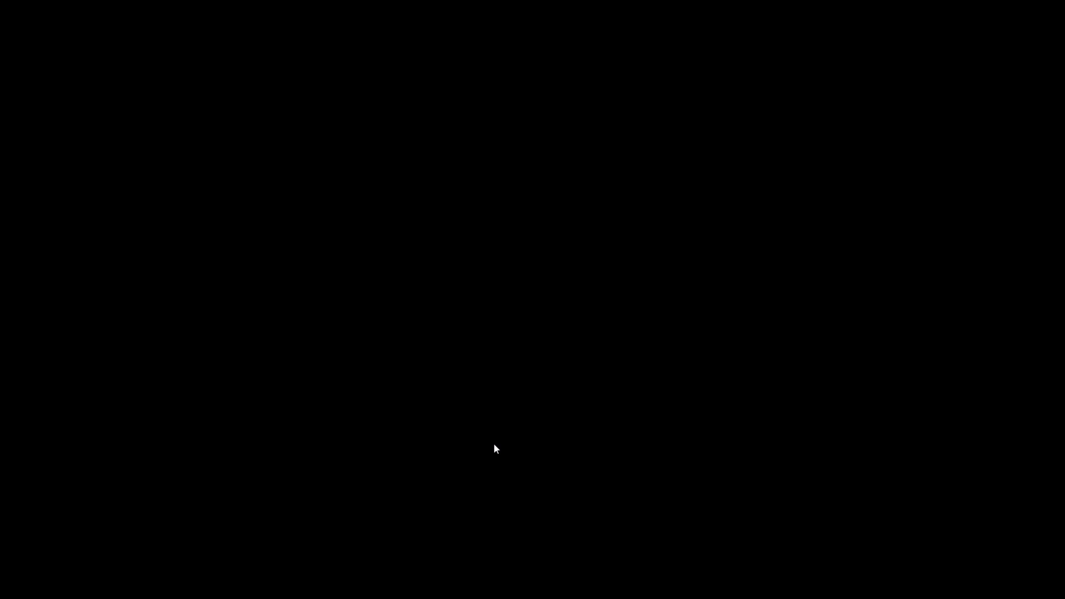
{"action": "key", "text": "Down"}
{"action": "key", "text": "Down"}
{"action": "key", "text": "Return"}
- Remove the Amphitheater level from the Competitive playlist
{"action": "key", "text": "Right"}
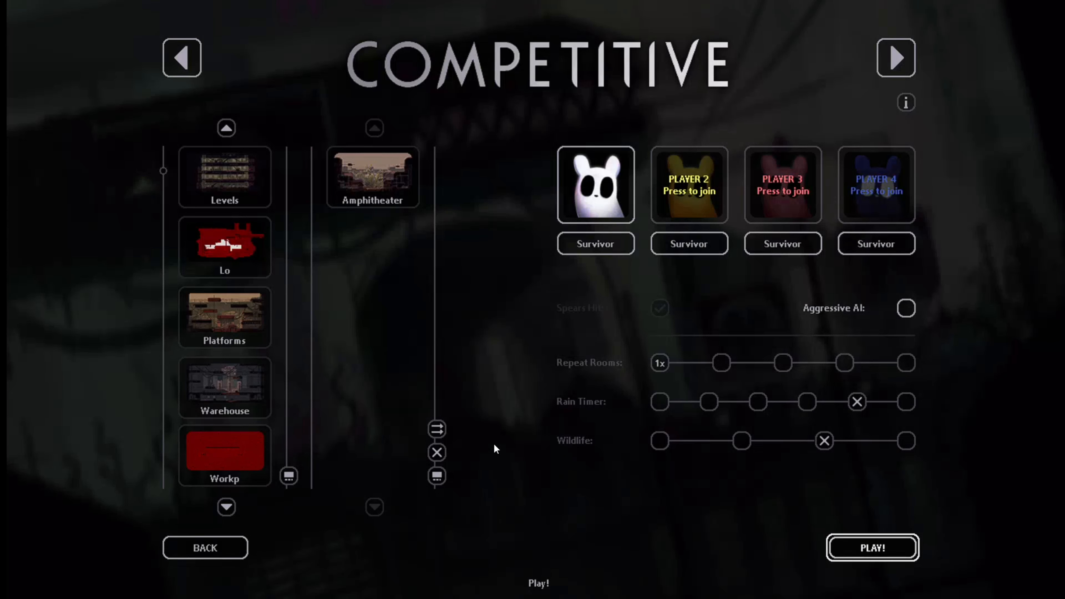
{"action": "key", "text": "Left"}
{"action": "key", "text": "Up"}
{"action": "key", "text": "Up"}
{"action": "key", "text": "Up"}
{"action": "key", "text": "Up"}
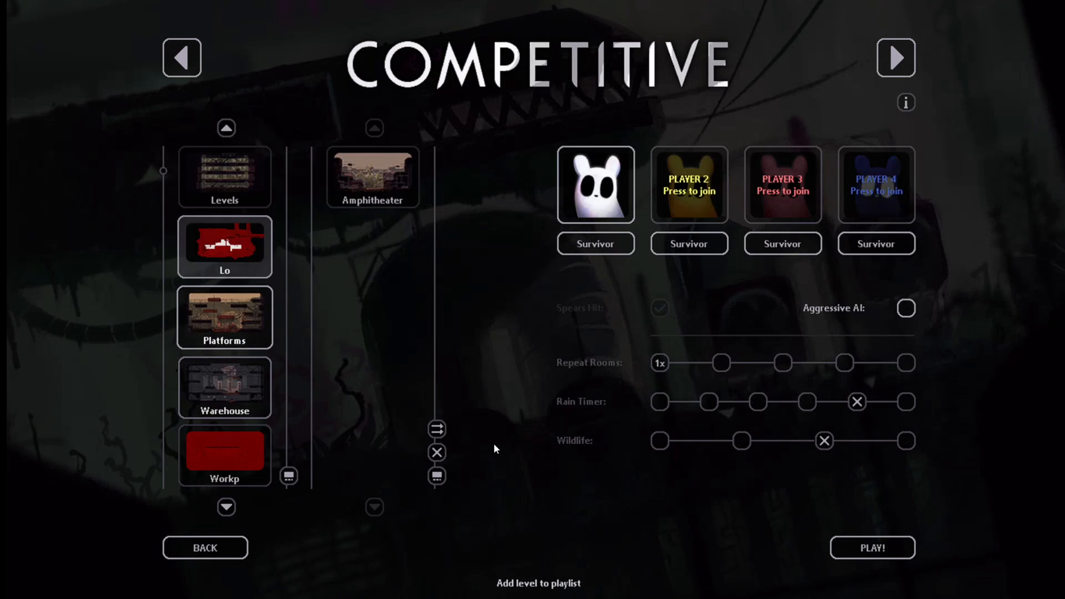
{"action": "key", "text": "Right"}
{"action": "key", "text": "Left"}
{"action": "key", "text": "Up"}
{"action": "key", "text": "Right"}
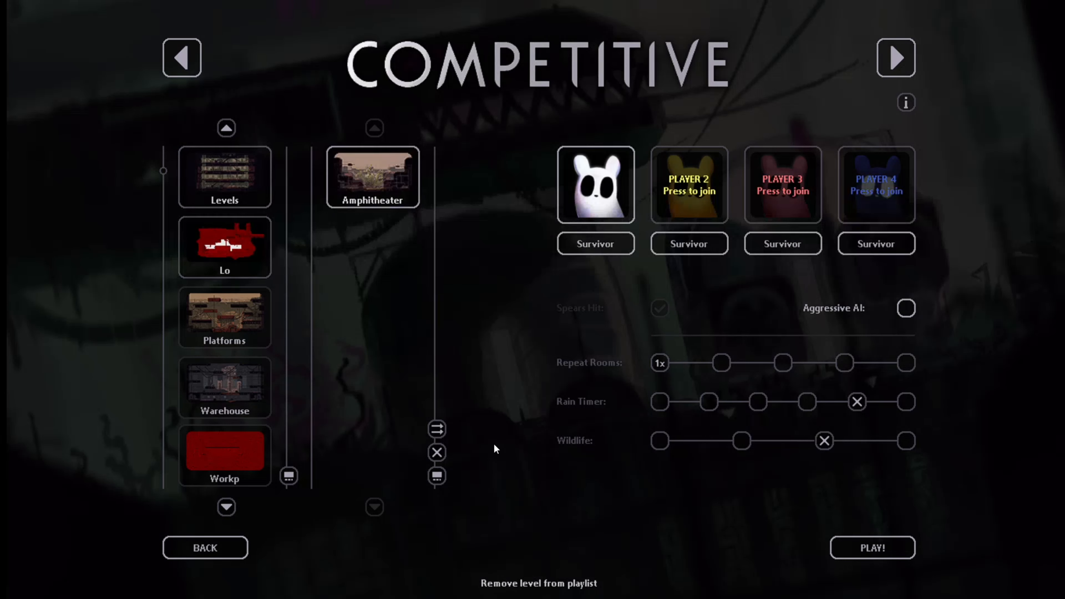
{"action": "key", "text": "Return"}
- Add the Lo level to the Competitive playlist
{"action": "key", "text": "Left"}
{"action": "key", "text": "Up"}
{"action": "key", "text": "Up"}
{"action": "key", "text": "Up"}
{"action": "key", "text": "Up"}
{"action": "key", "text": "Up"}
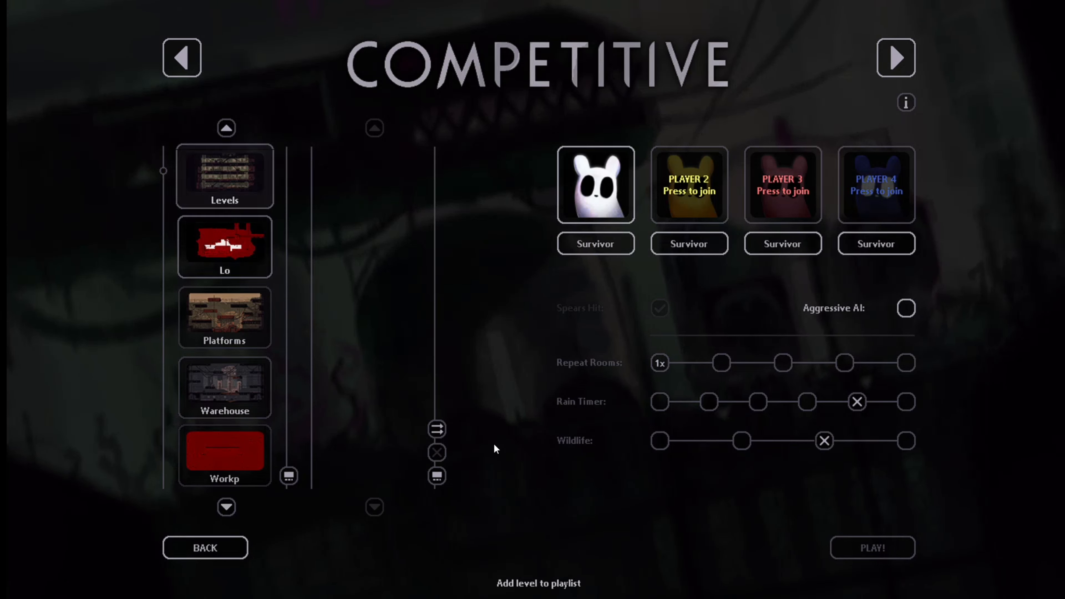
{"action": "key", "text": "Down"}
{"action": "key", "text": "Return"}
- Start the Competitive match on the Lo level
{"action": "key", "text": "Right"}
{"action": "key", "text": "Right"}
{"action": "key", "text": "Up"}
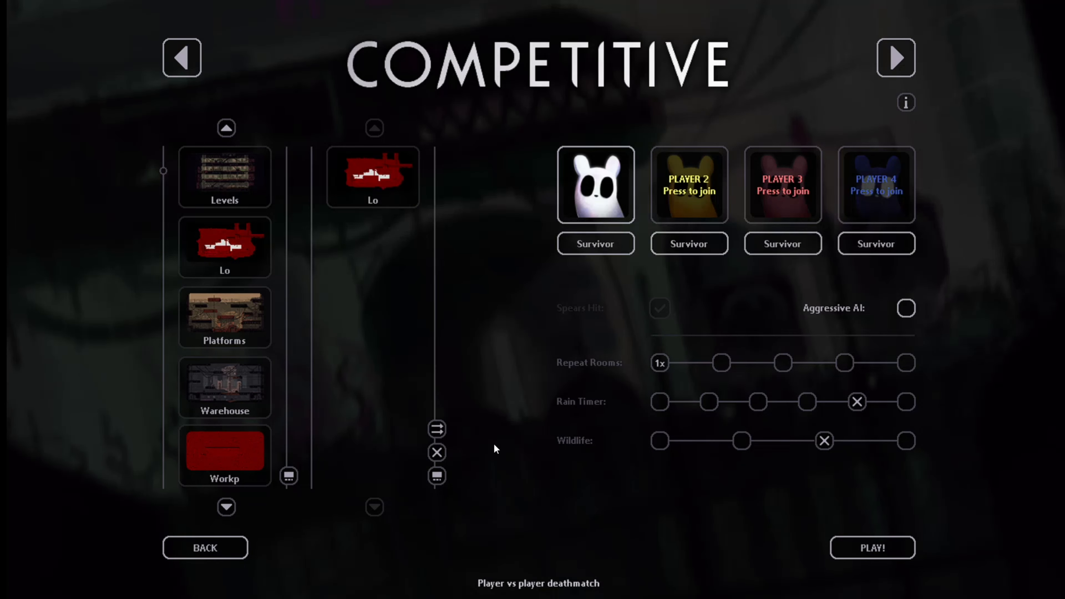
{"action": "key", "text": "Down"}
{"action": "key", "text": "Left"}
{"action": "key", "text": "Right"}
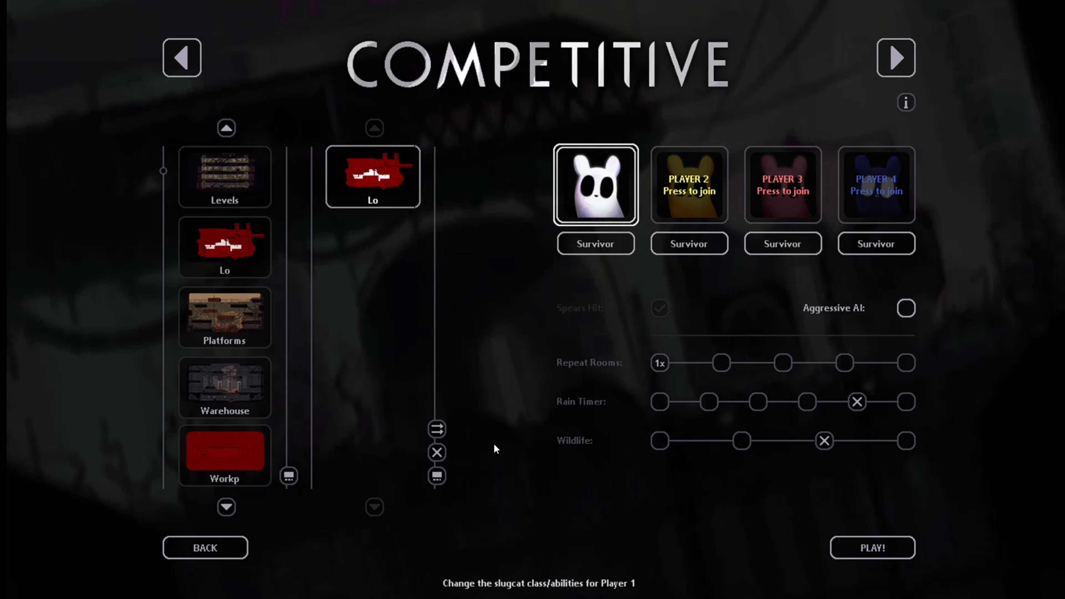
{"action": "key", "text": "Return"}
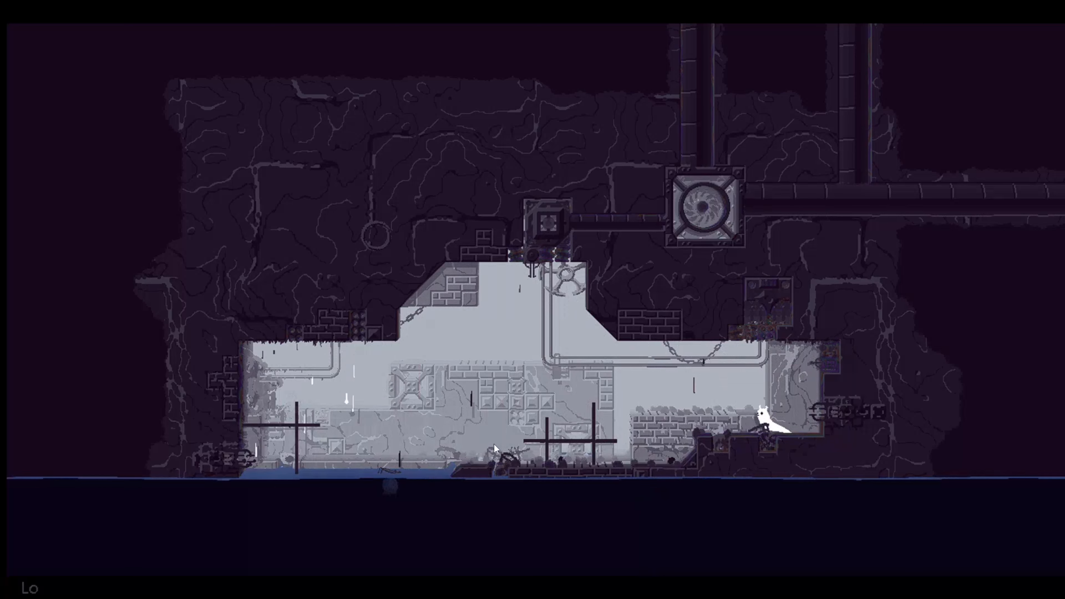
- Walk the slugcat back and forth across the room's floor to check the level in play
{"action": "key", "text": "Left"}
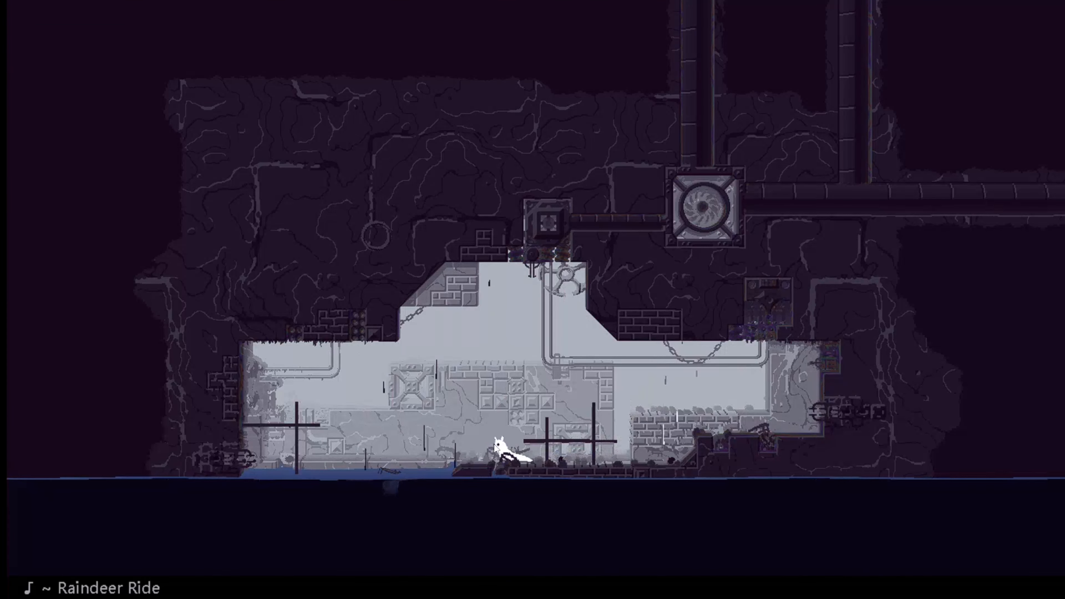
{"action": "key", "text": "Right"}
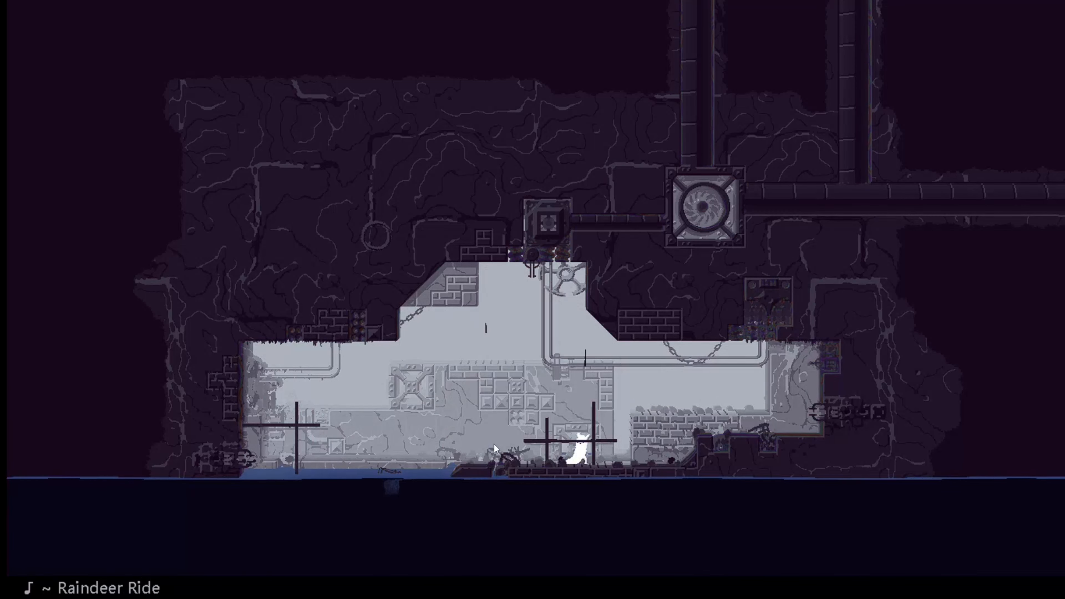
{"action": "key", "text": "Left"}
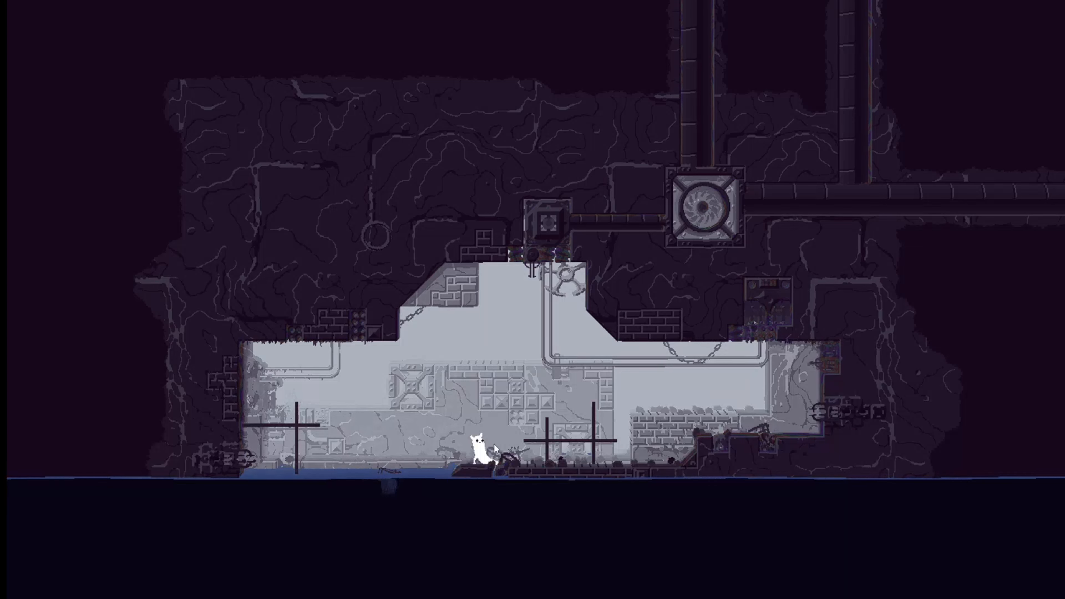
{"action": "key", "text": "Right"}
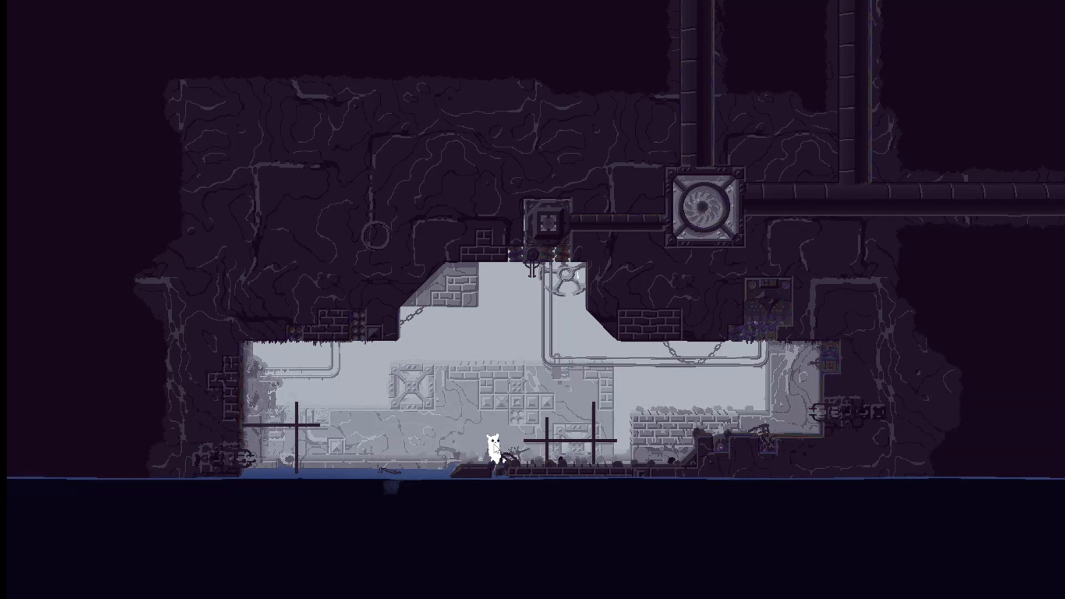
- Activate the dev tools with their room settings, and collapse the Effects panel clear of the room's playable area
{"action": "key", "text": "o"}
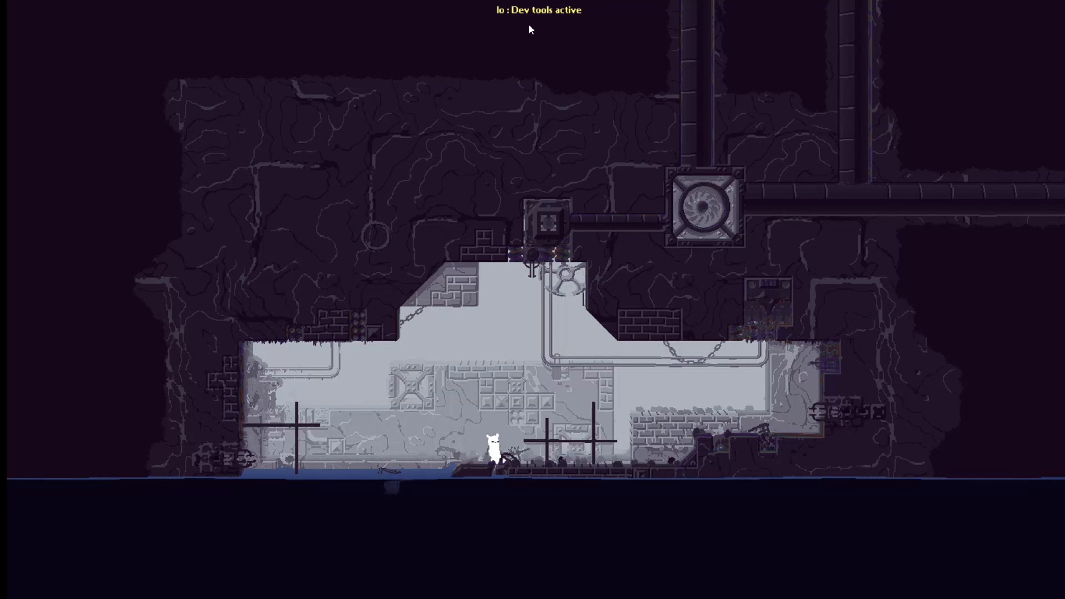
{"action": "key", "text": "Right"}
{"action": "key", "text": "h"}
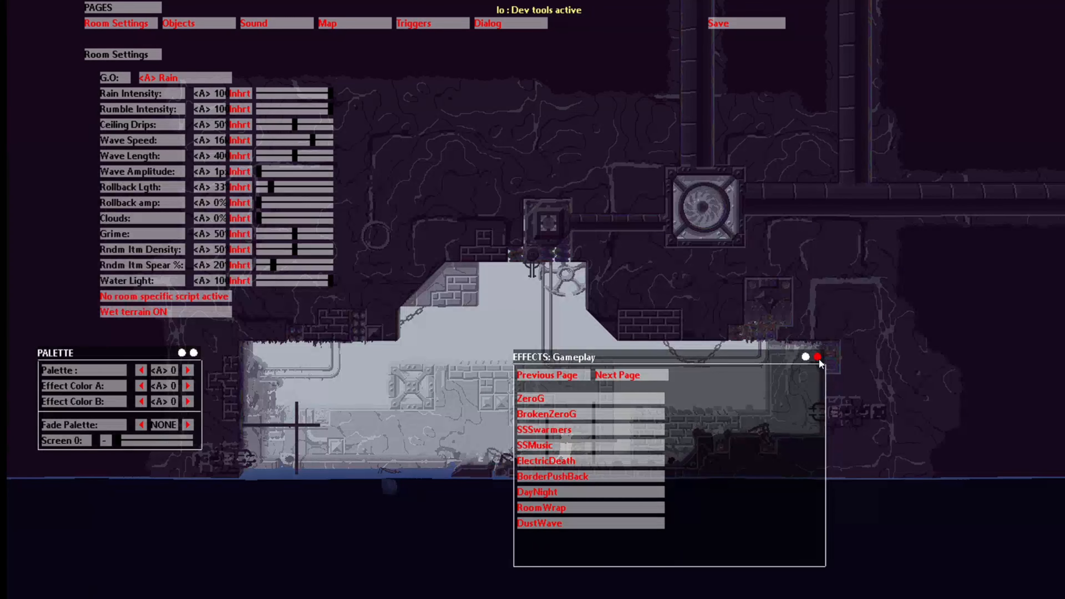
{"action": "left_click", "coordinate": [805, 357]}
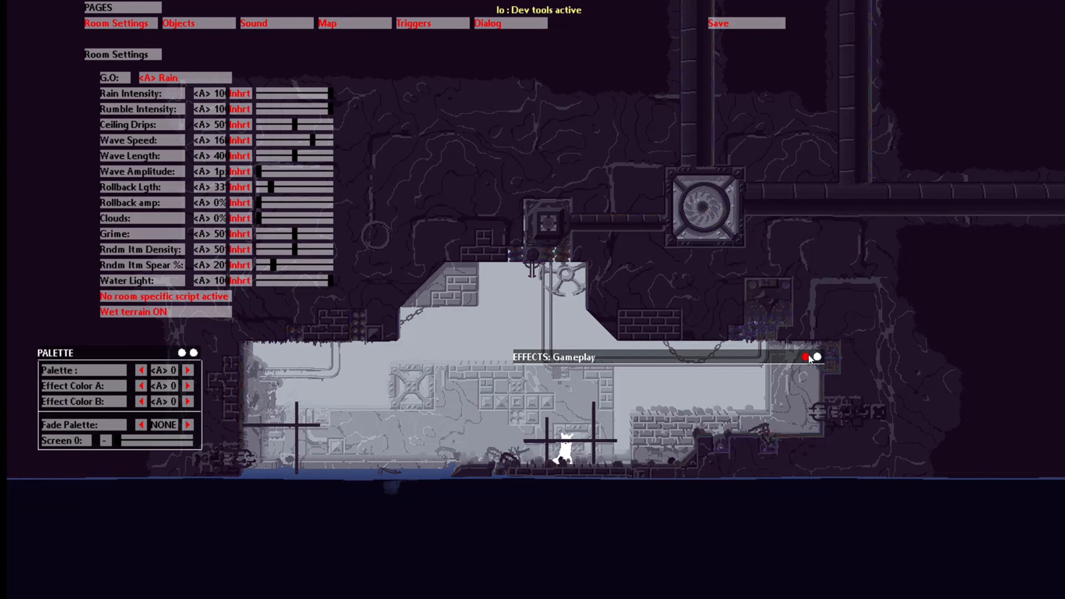
{"action": "left_click_drag", "start_coordinate": [817, 359], "coordinate": [1014, 242]}
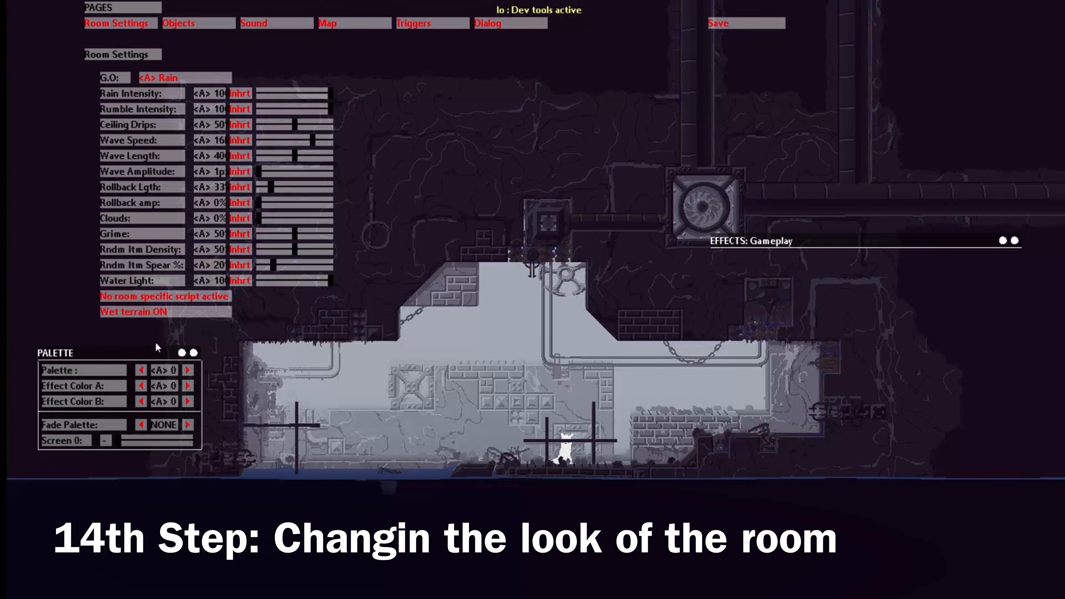
- Try the room palettes from 1 up to 7 and return to the inherited palette 0
{"action": "left_click_drag", "start_coordinate": [193, 355], "coordinate": [559, 316]}
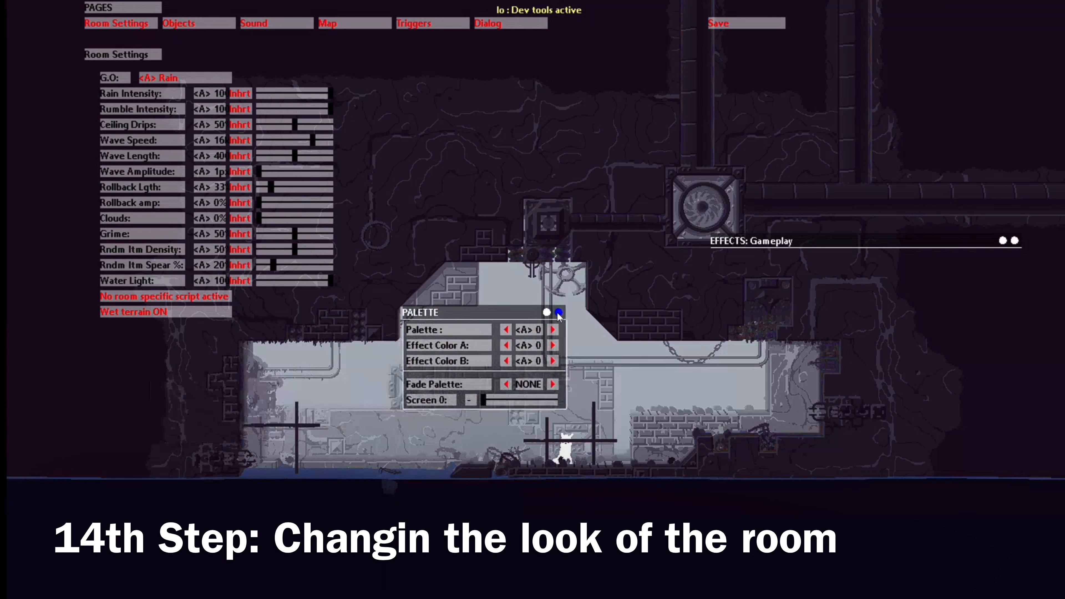
{"action": "left_click", "coordinate": [552, 330]}
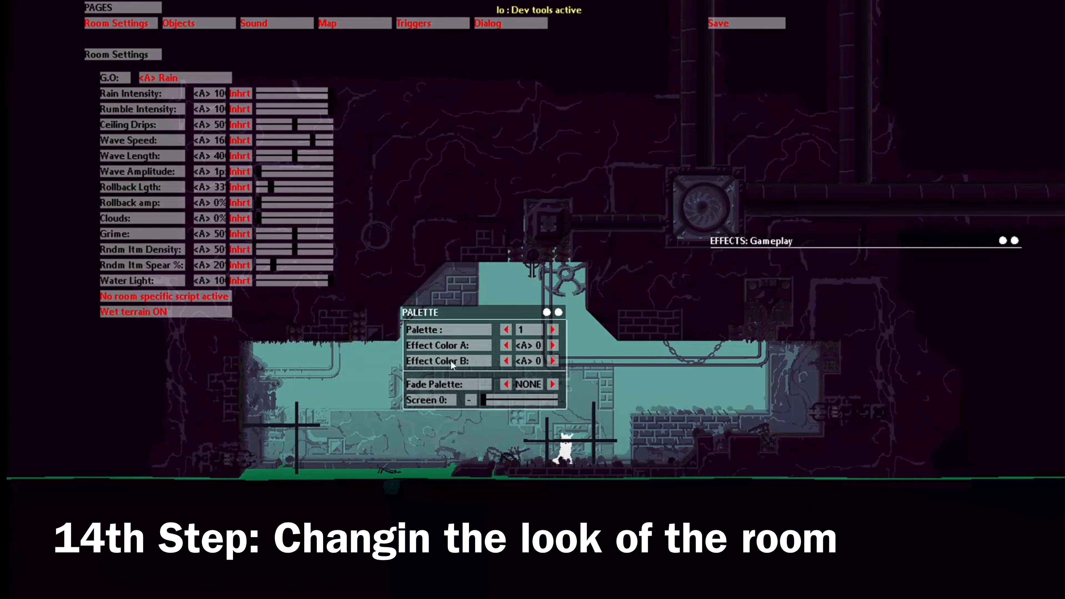
{"action": "left_click", "coordinate": [552, 330]}
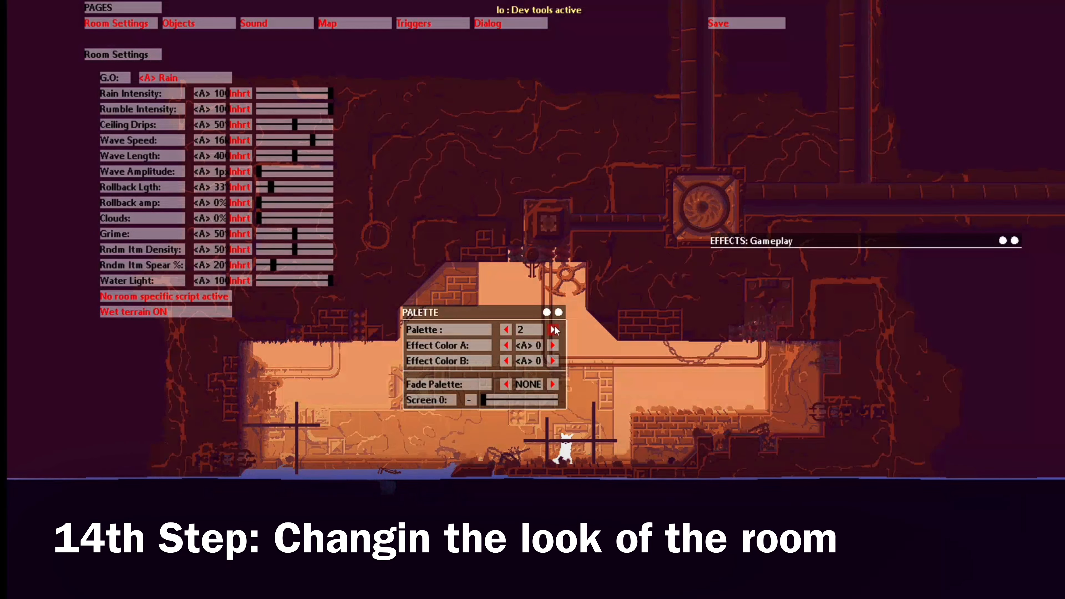
{"action": "left_click", "coordinate": [553, 330]}
{"action": "left_click", "coordinate": [552, 330]}
{"action": "left_click", "coordinate": [553, 330]}
{"action": "left_click", "coordinate": [552, 330]}
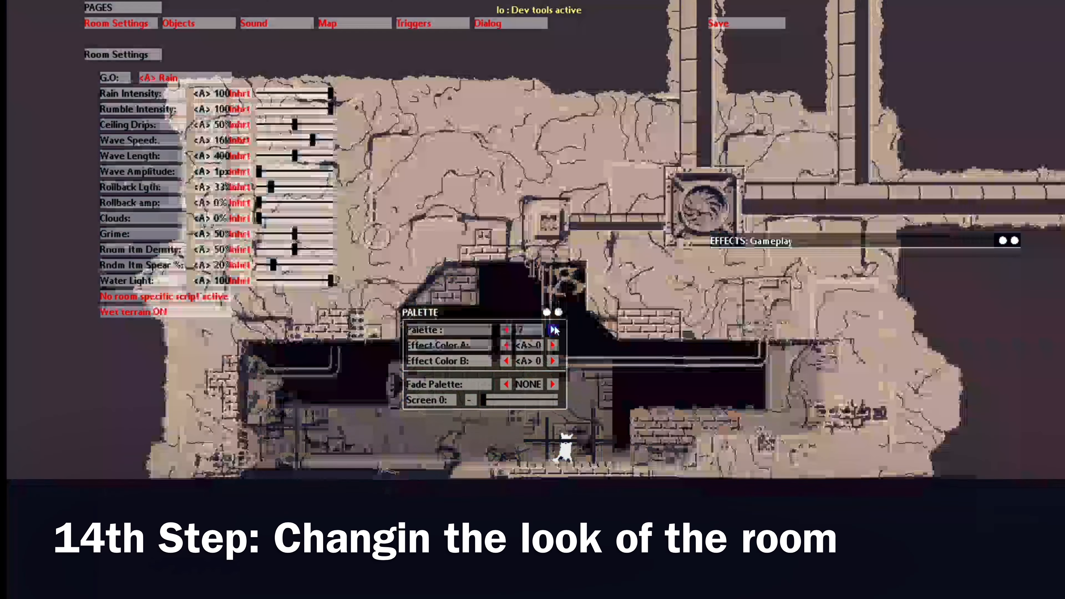
{"action": "left_click", "coordinate": [553, 330]}
{"action": "left_click", "coordinate": [506, 330]}
{"action": "left_click", "coordinate": [505, 331]}
{"action": "left_click", "coordinate": [506, 331]}
{"action": "left_click", "coordinate": [505, 330]}
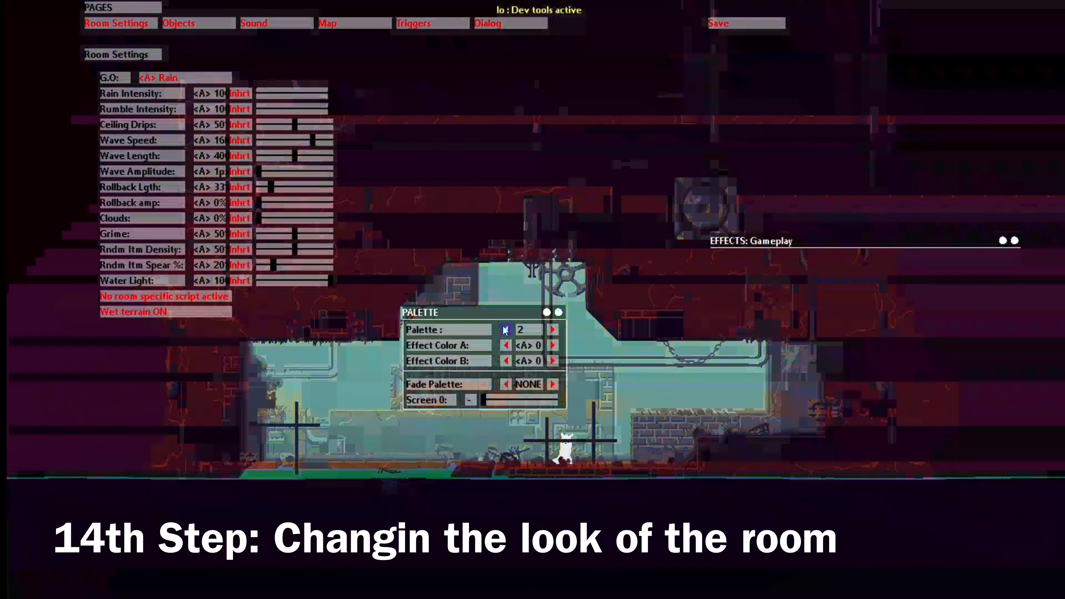
{"action": "left_click", "coordinate": [505, 330]}
{"action": "left_click", "coordinate": [506, 330]}
- Collapse the Palette panel and park it just below the collapsed Effects panel
{"action": "left_click_drag", "start_coordinate": [547, 315], "coordinate": [541, 318]}
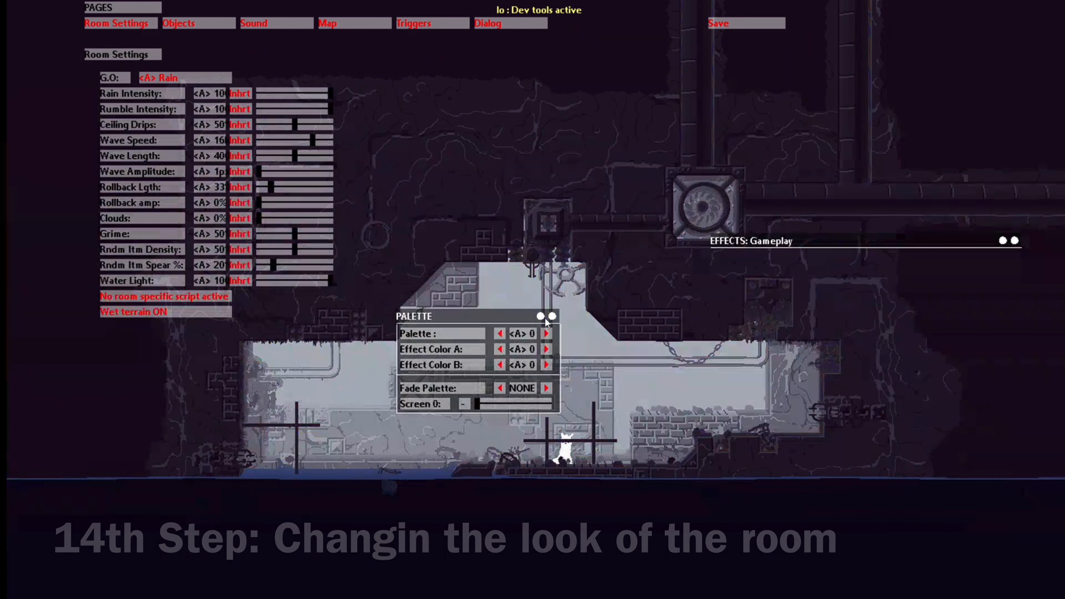
{"action": "left_click", "coordinate": [540, 317]}
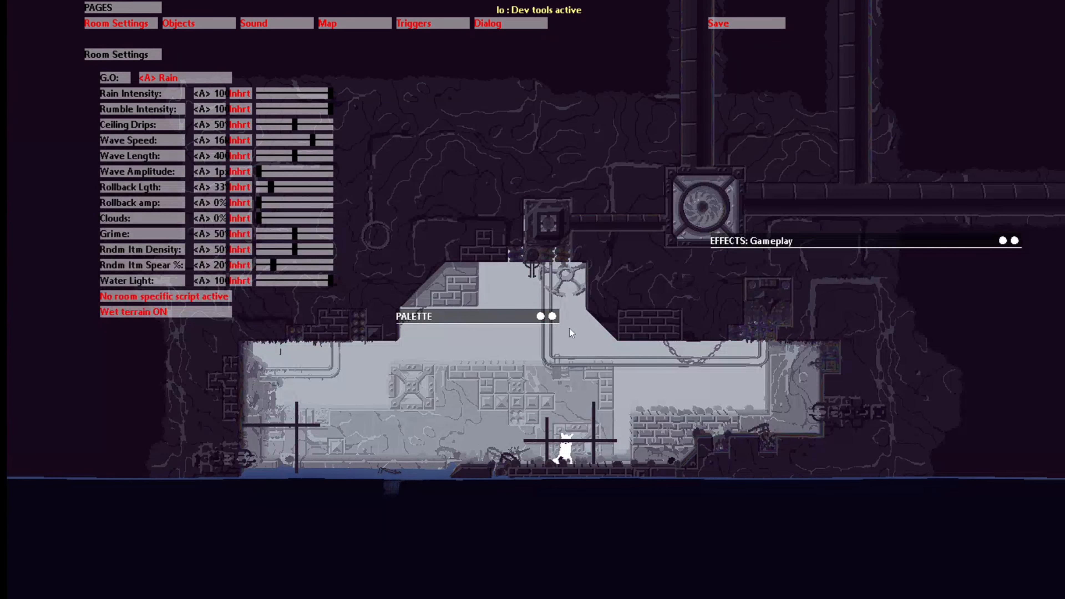
{"action": "left_click_drag", "start_coordinate": [552, 316], "coordinate": [935, 281]}
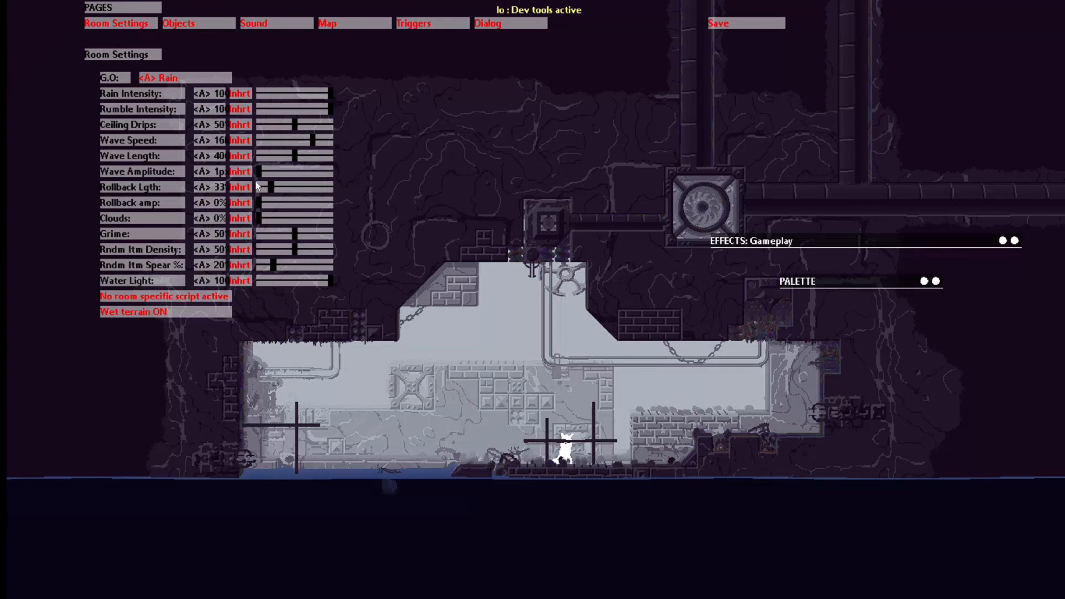
- Set the room's wave length to 727px, wave amplitude to 10px, rollback length to 74% and wave speed to 0kPX
{"action": "left_click_drag", "start_coordinate": [271, 189], "coordinate": [292, 167]}
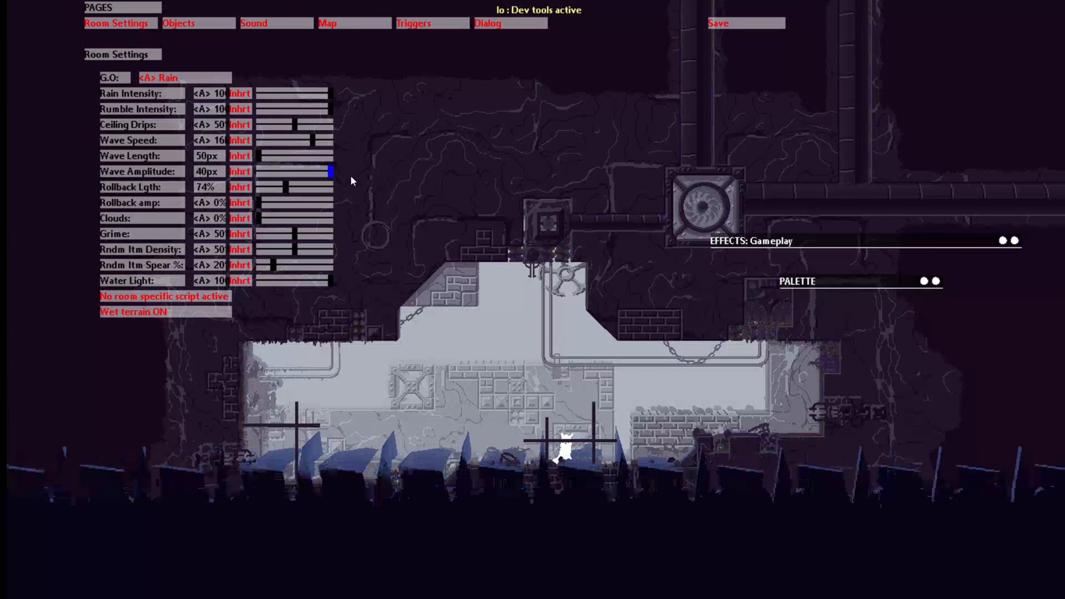
{"action": "left_click_drag", "start_coordinate": [403, 186], "coordinate": [265, 167]}
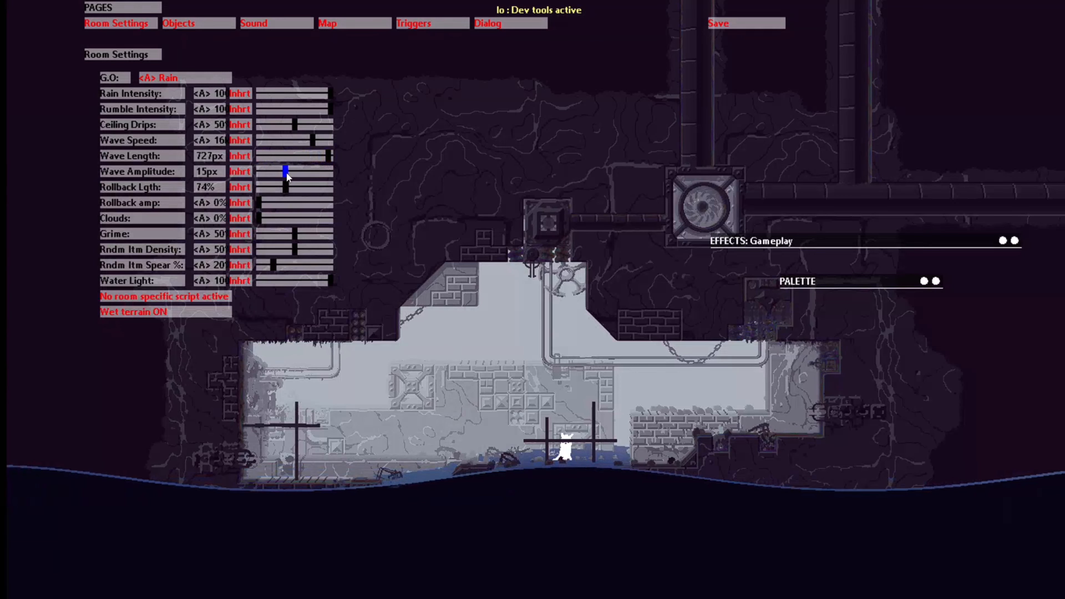
{"action": "left_click_drag", "start_coordinate": [287, 173], "coordinate": [289, 173]}
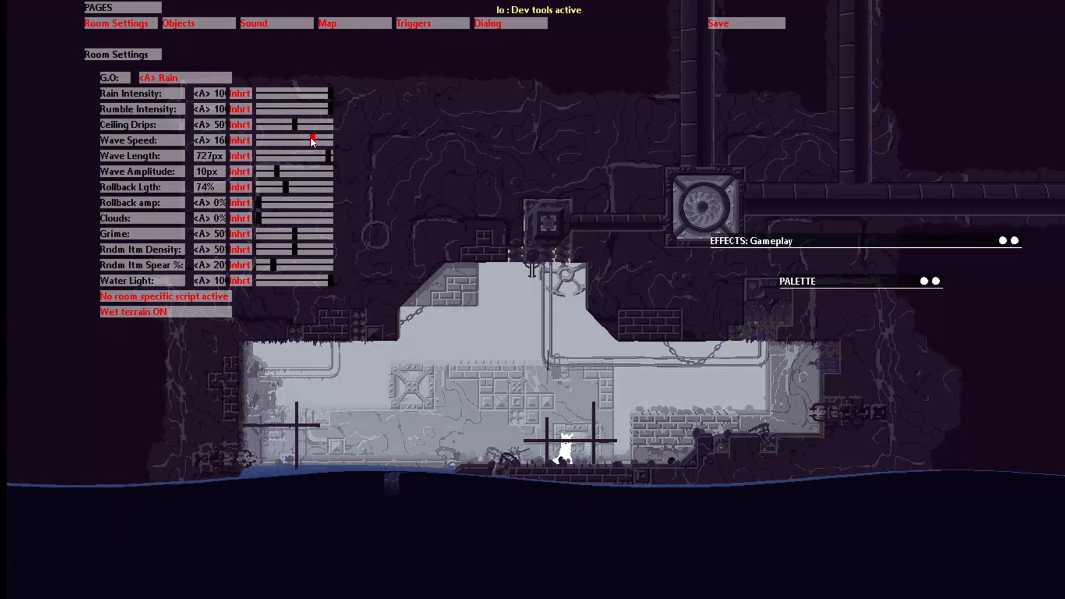
{"action": "left_click_drag", "start_coordinate": [311, 139], "coordinate": [370, 150]}
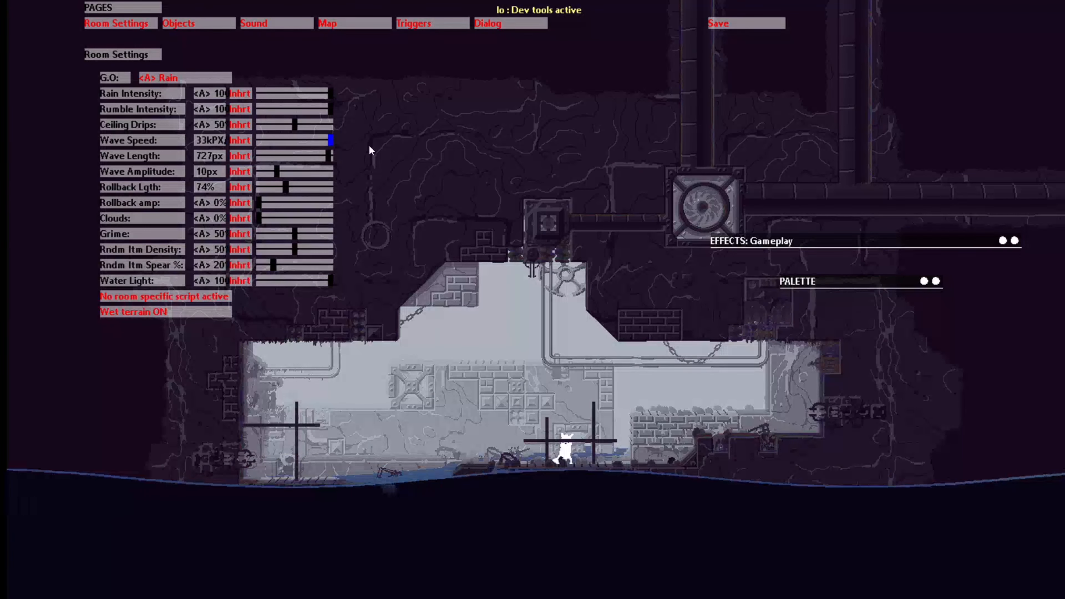
{"action": "mouse_move", "coordinate": [292, 150]}
{"action": "left_mouse_down"}
{"action": "mouse_move", "coordinate": [303, 146]}
{"action": "mouse_move", "coordinate": [294, 151]}
{"action": "left_mouse_up"}
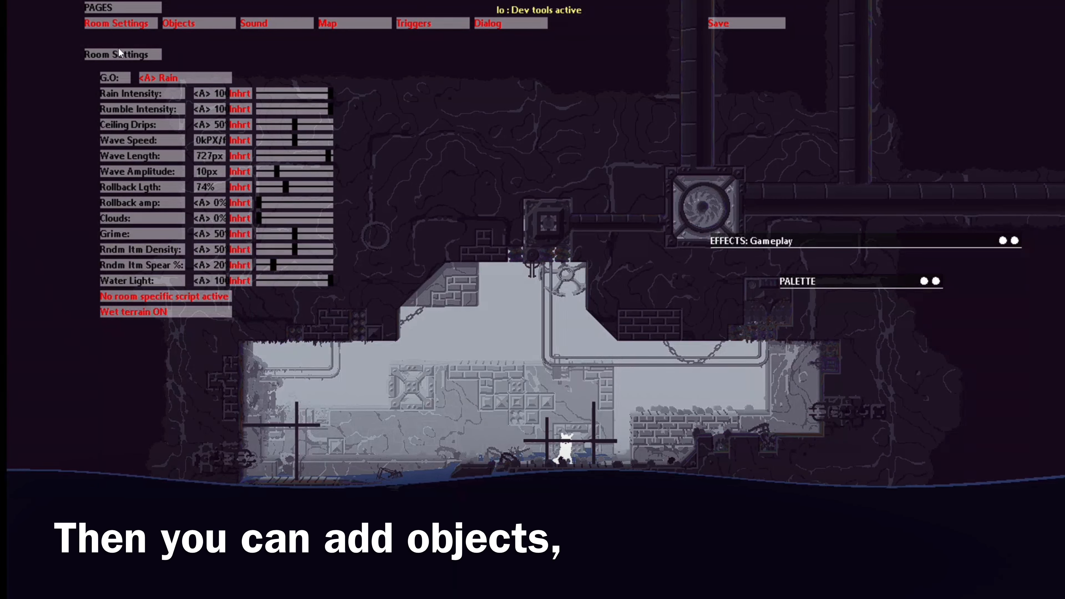
- Add PlayerPushback and PuffBall objects to the room, and move the collapsed object list aside
{"action": "left_click", "coordinate": [187, 24]}
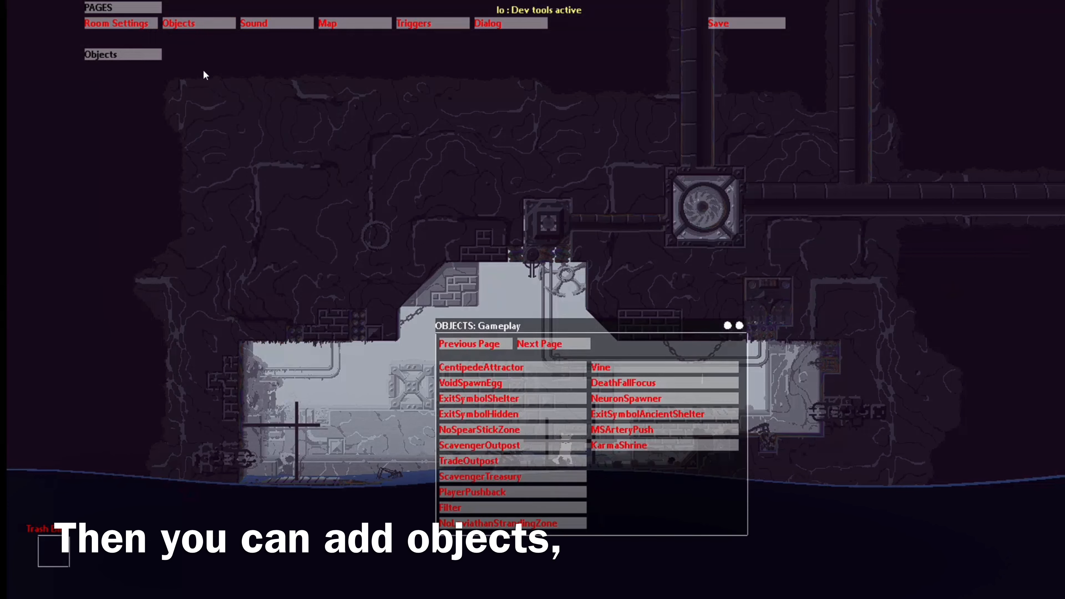
{"action": "left_click_drag", "start_coordinate": [739, 330], "coordinate": [345, 208]}
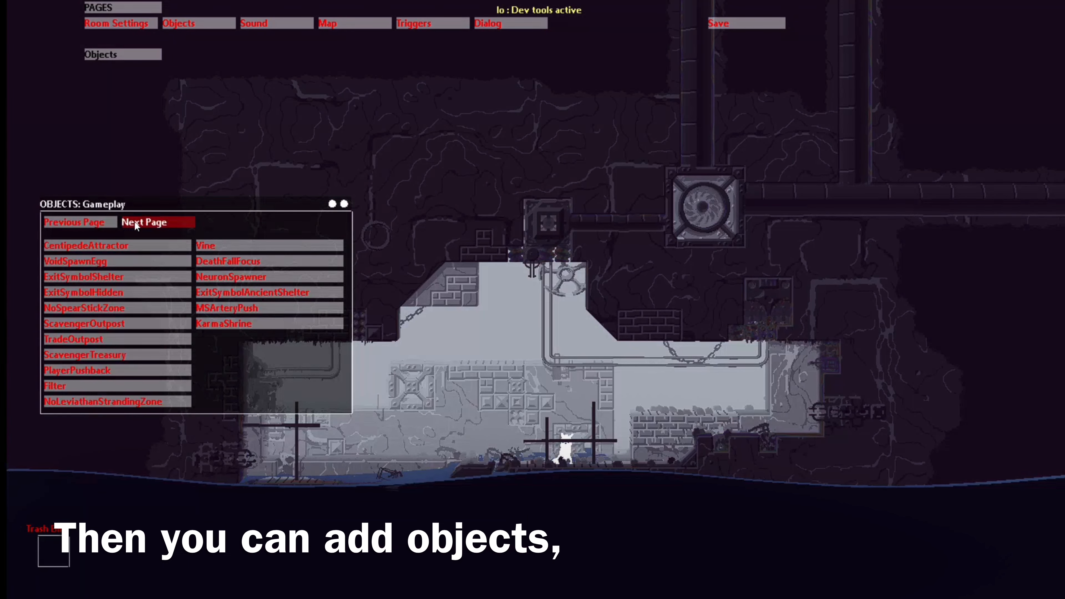
{"action": "left_click", "coordinate": [113, 369]}
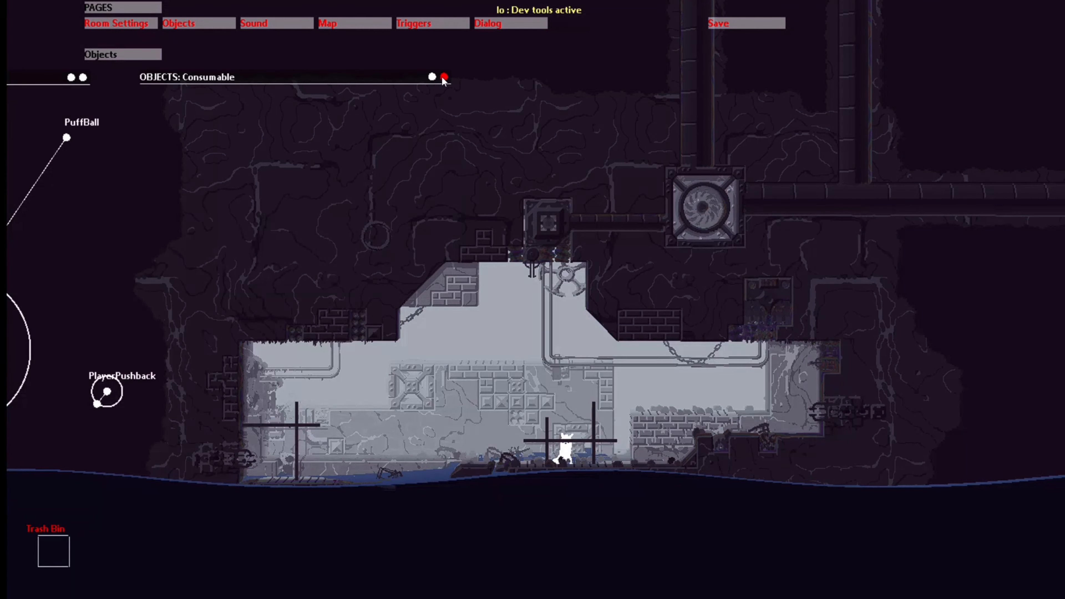
{"action": "left_click_drag", "start_coordinate": [443, 78], "coordinate": [262, 193]}
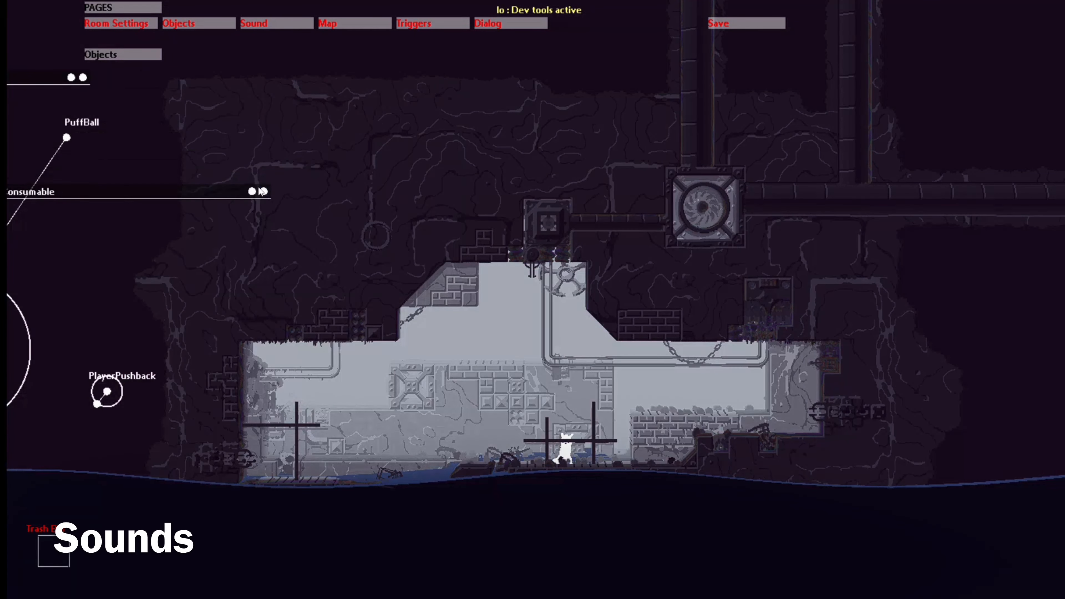
- Add the omnidirectional ambient sound AM_ENV-Woods.ogg to the room
{"action": "left_click", "coordinate": [263, 22]}
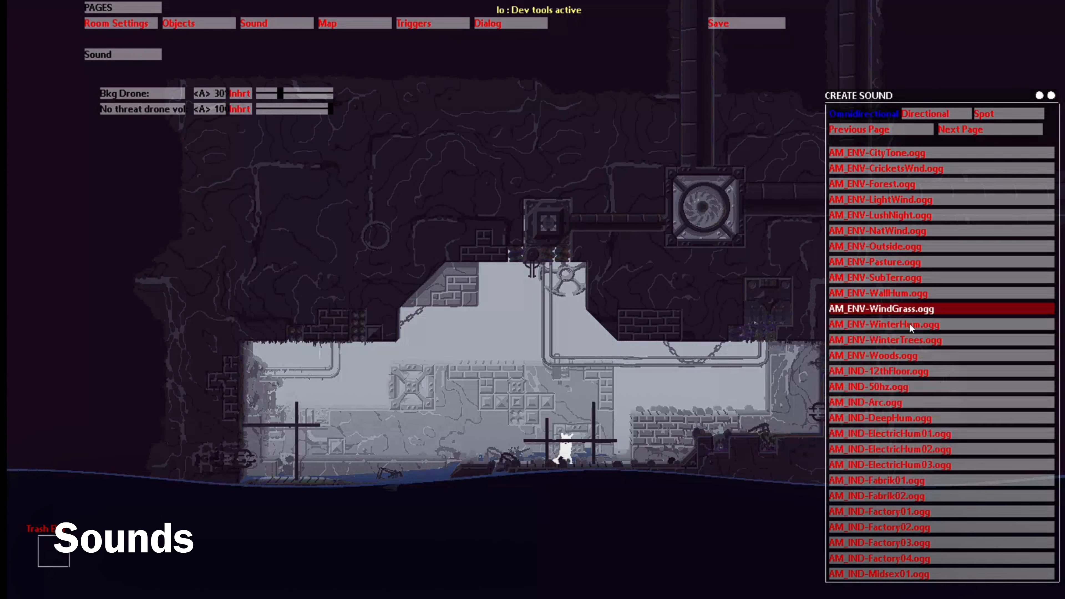
{"action": "left_click", "coordinate": [927, 354]}
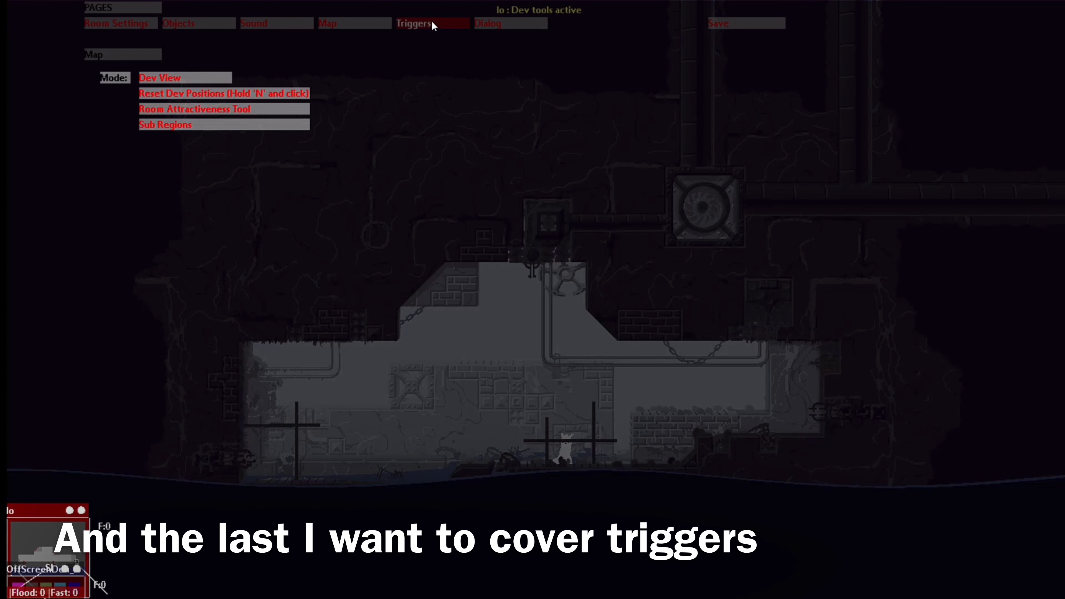
- Create a Spot trigger in the room and discard it in the trash bin
{"action": "left_click", "coordinate": [435, 23]}
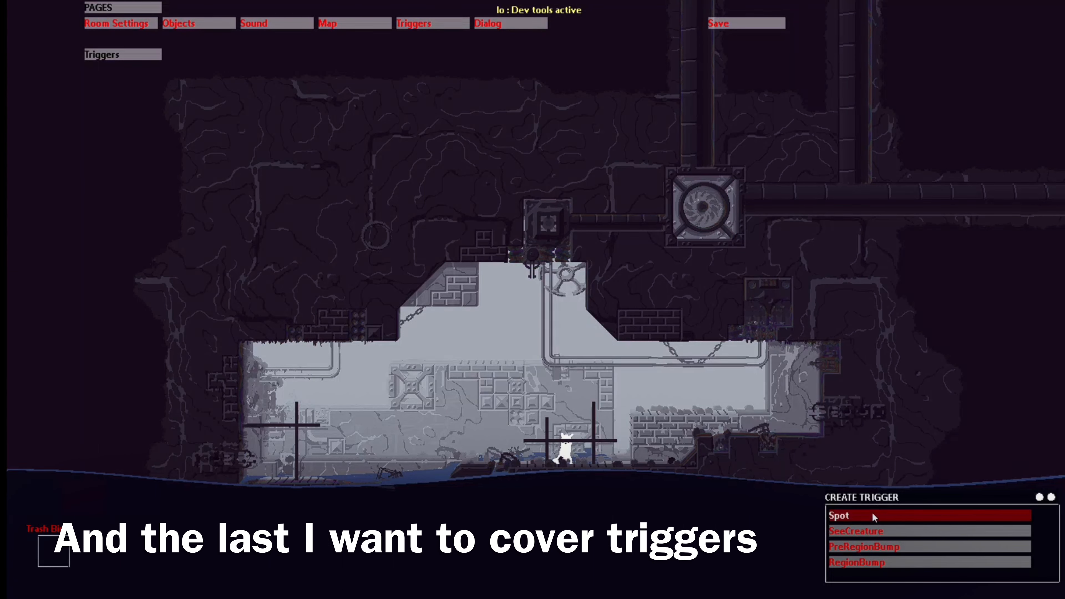
{"action": "left_click", "coordinate": [968, 516]}
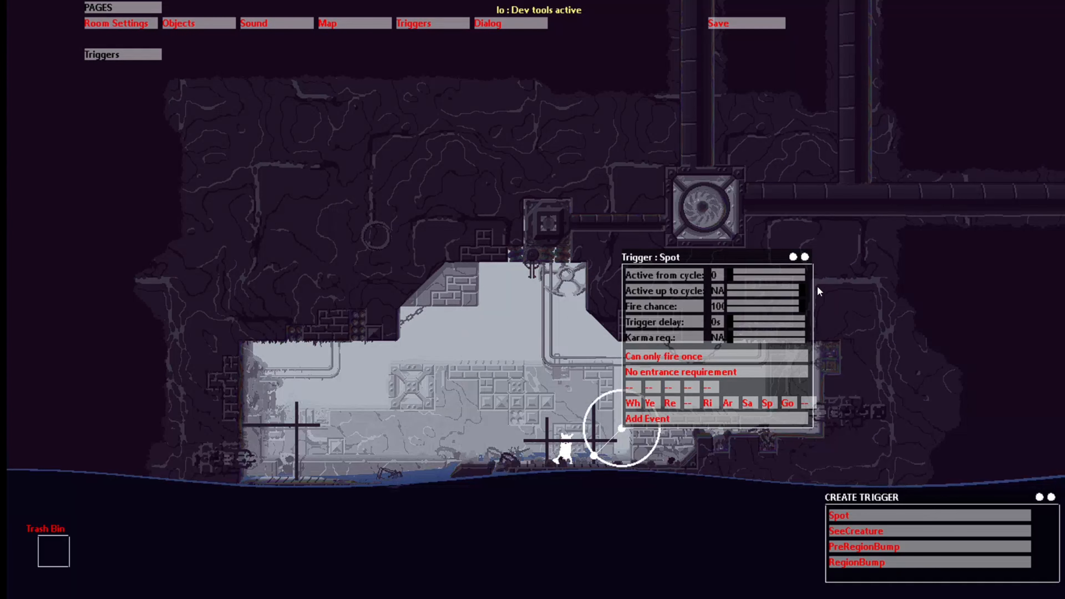
{"action": "left_click_drag", "start_coordinate": [805, 257], "coordinate": [60, 548]}
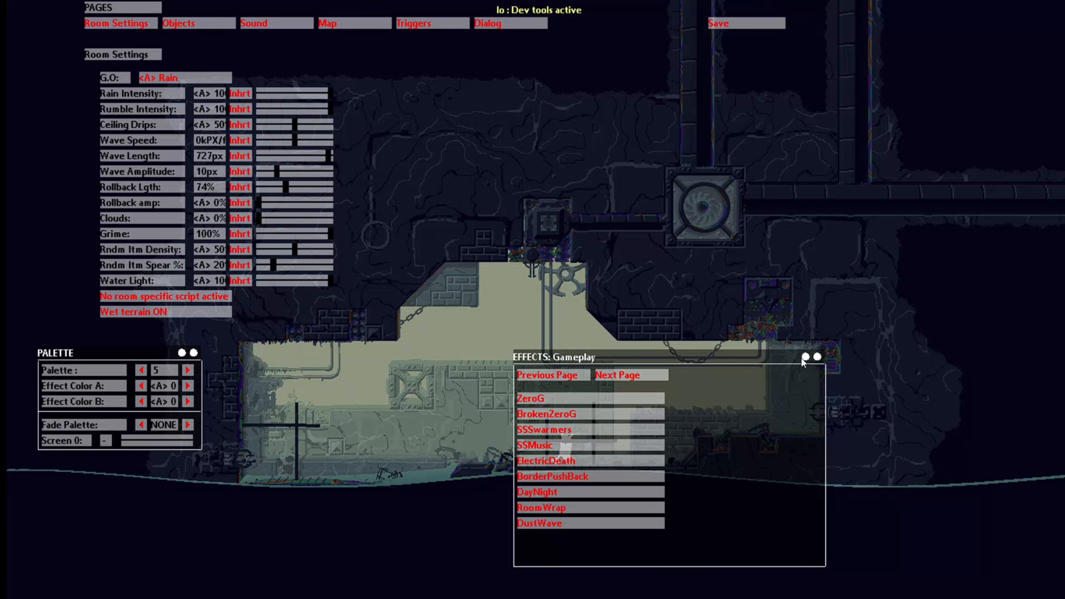
- Close the dev tools panels to return to the room in play
{"action": "key", "text": "h"}
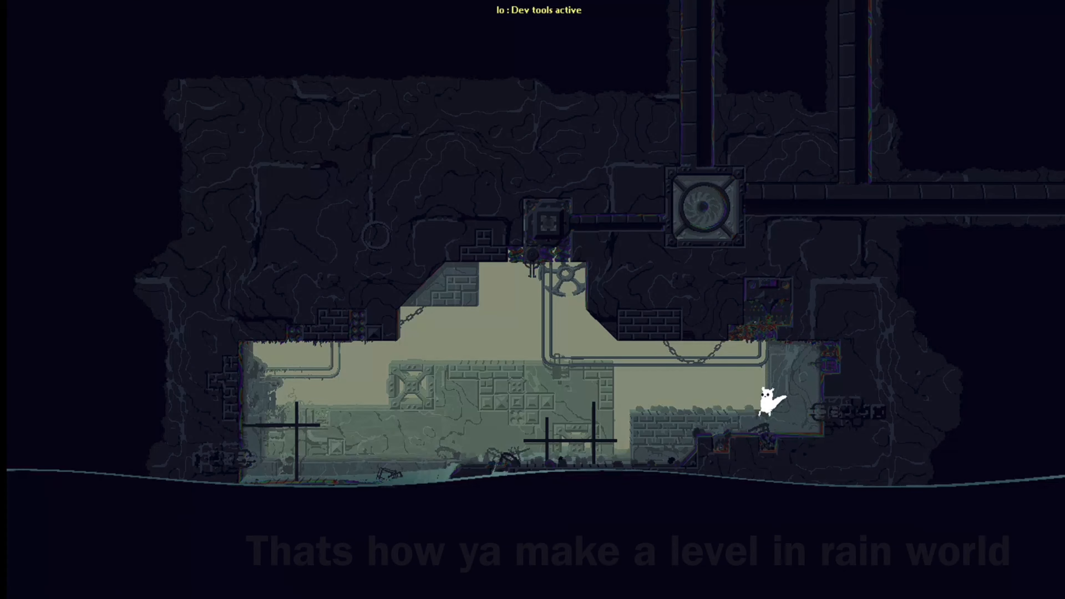